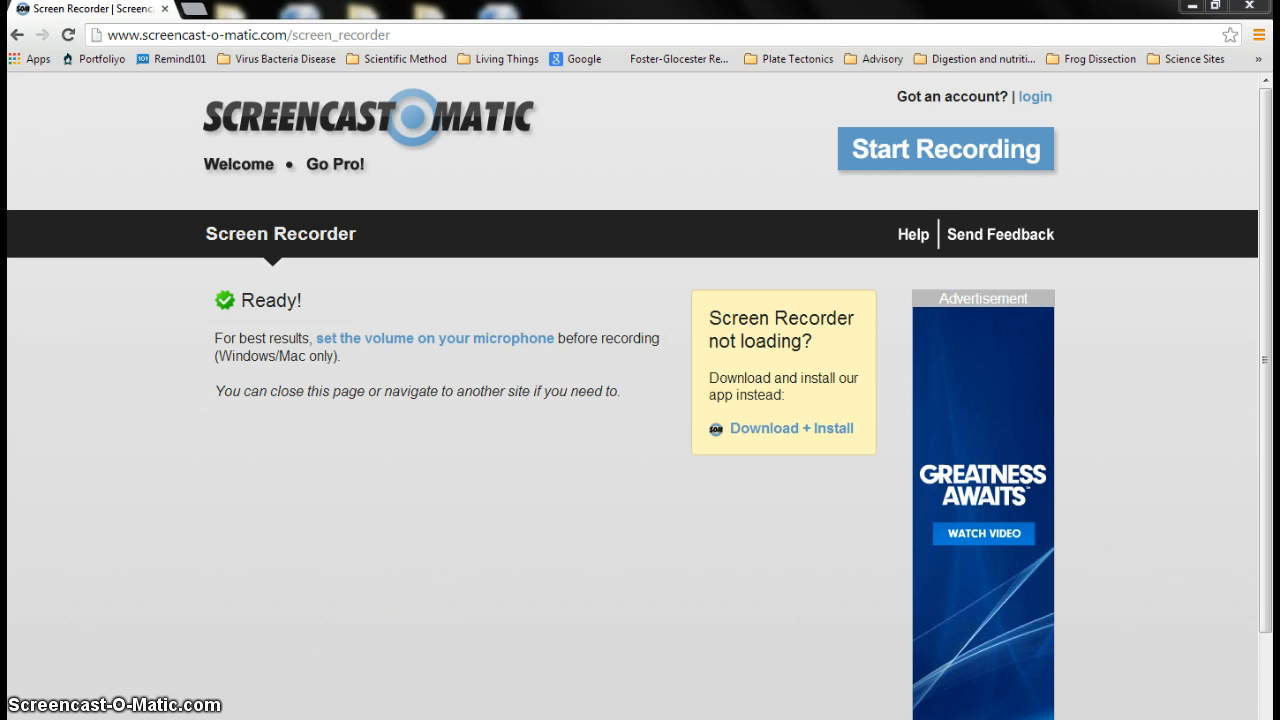
Bring up the Adaptation Lab Data Table picture and place a new blank Microsoft Word document beside it
{"action": "left_click", "coordinate": [309, 719]}
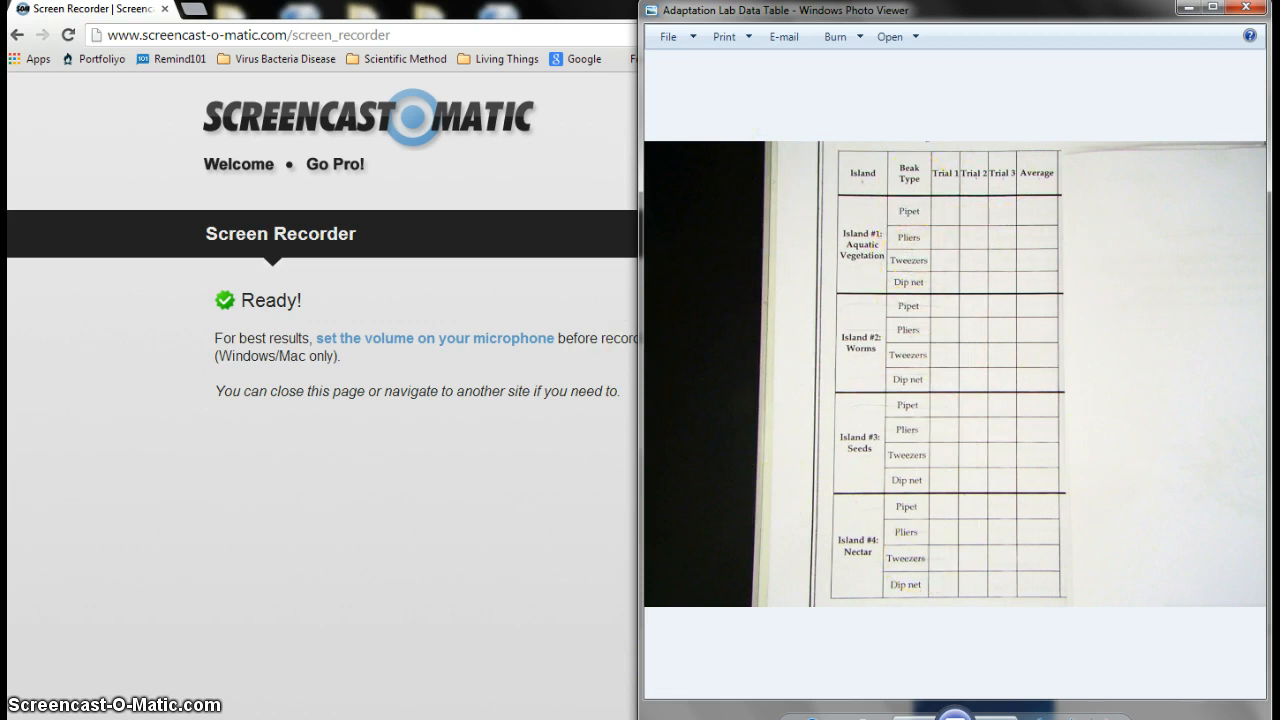
{"action": "key", "text": "super"}
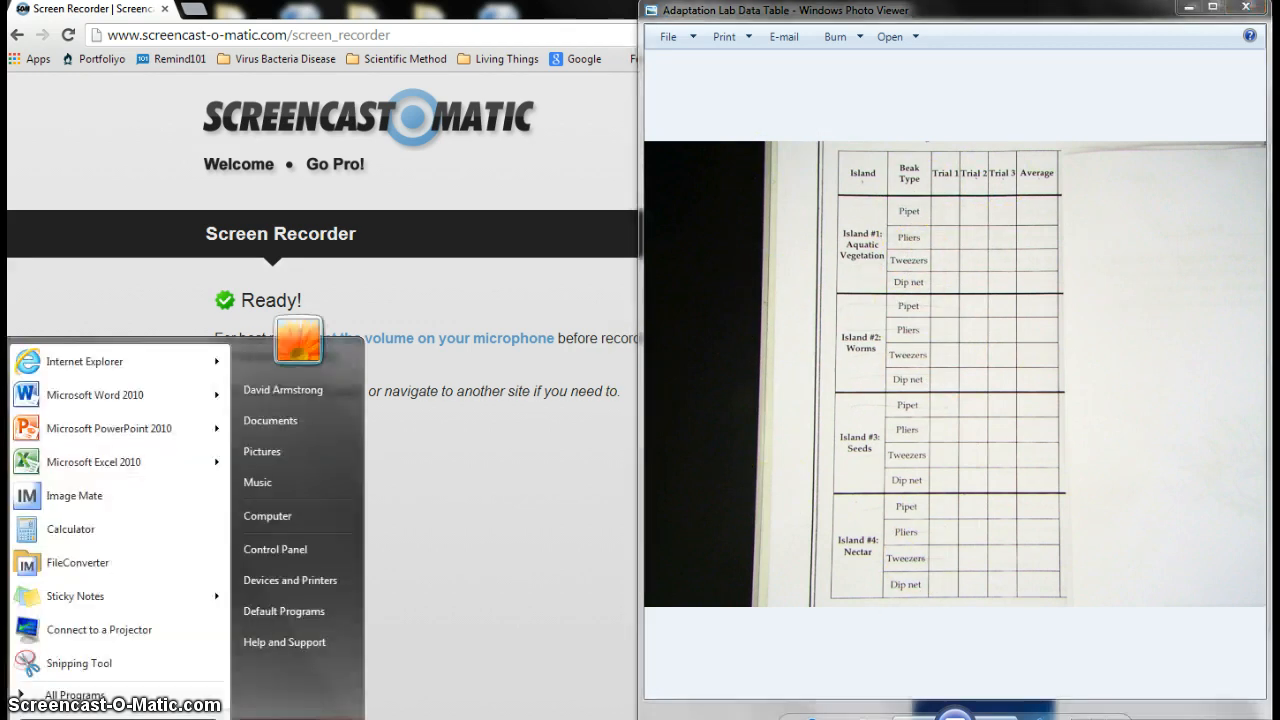
{"action": "left_click", "coordinate": [112, 396]}
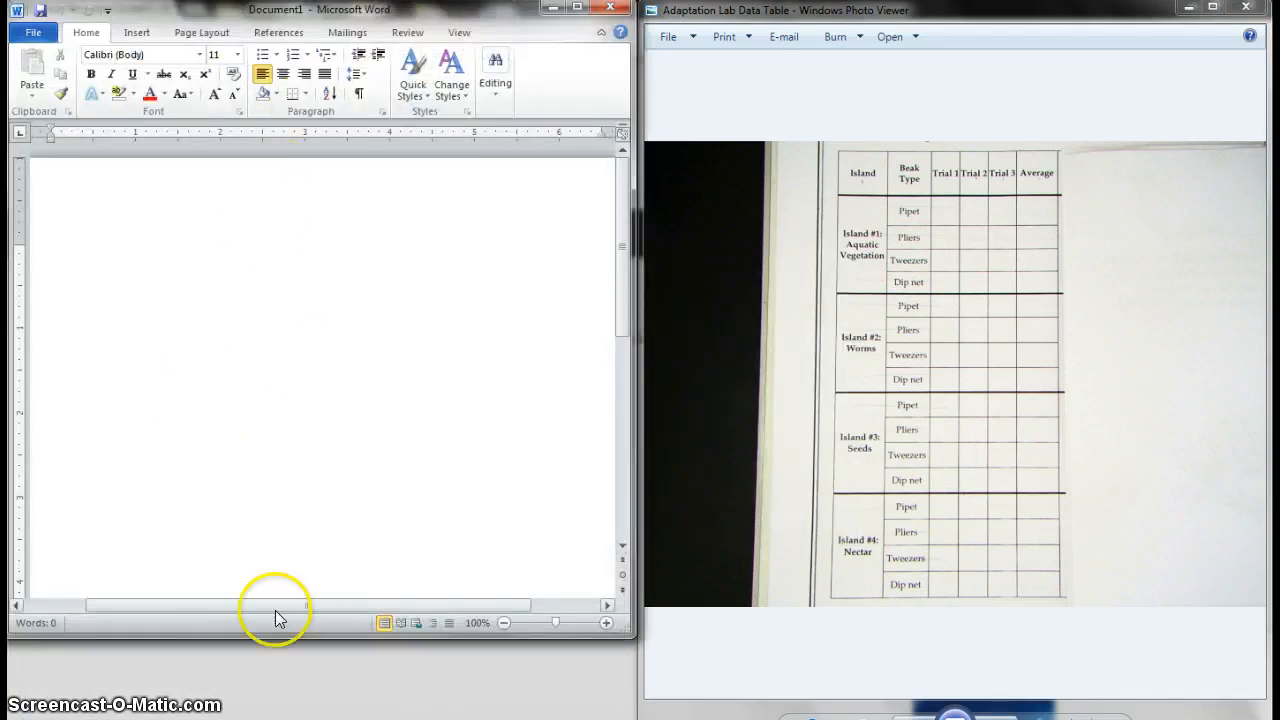
{"action": "left_click", "coordinate": [577, 12]}
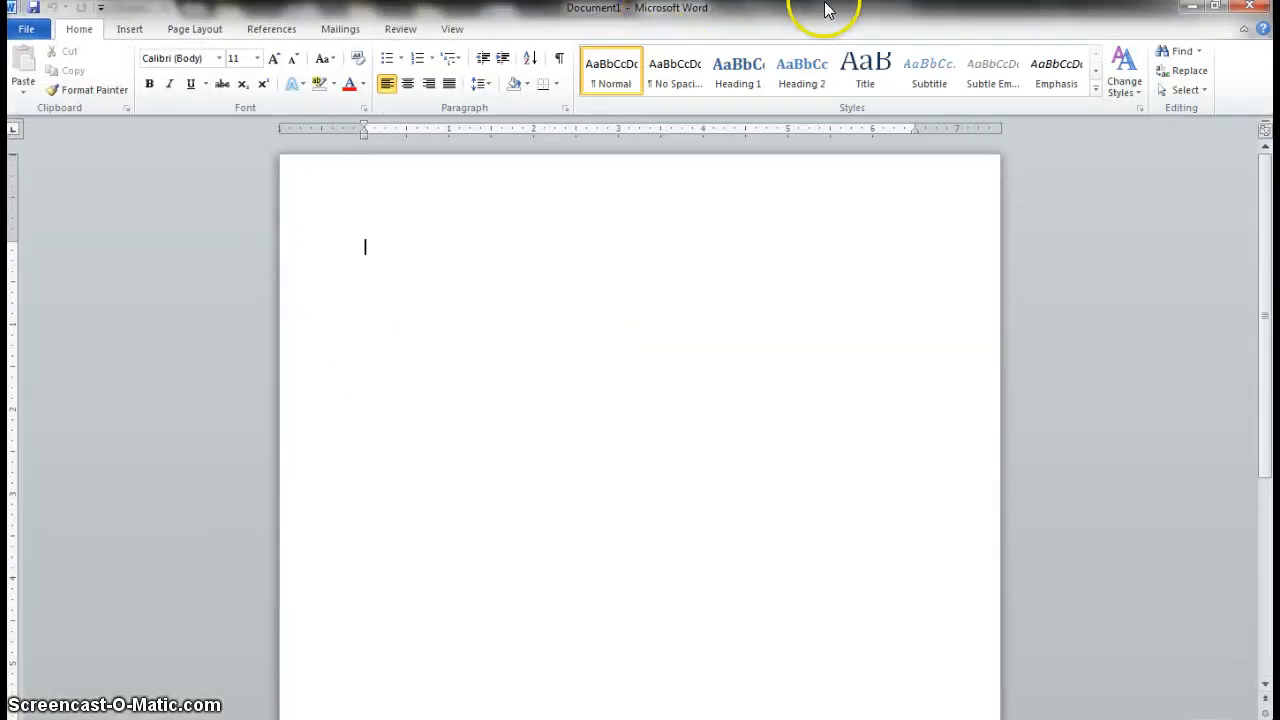
{"action": "left_click_drag", "start_coordinate": [829, 9], "coordinate": [1, 8]}
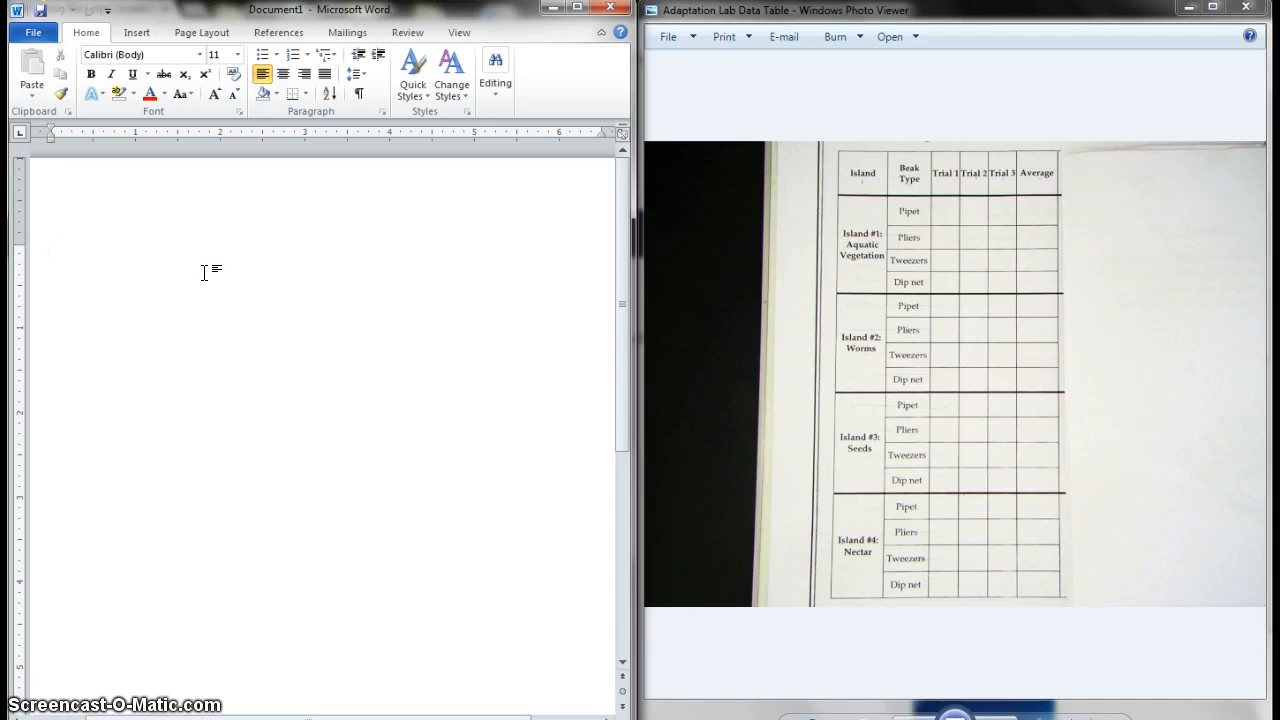
Insert a table with 6 columns and 18 rows into the blank document
{"action": "left_click", "coordinate": [346, 271]}
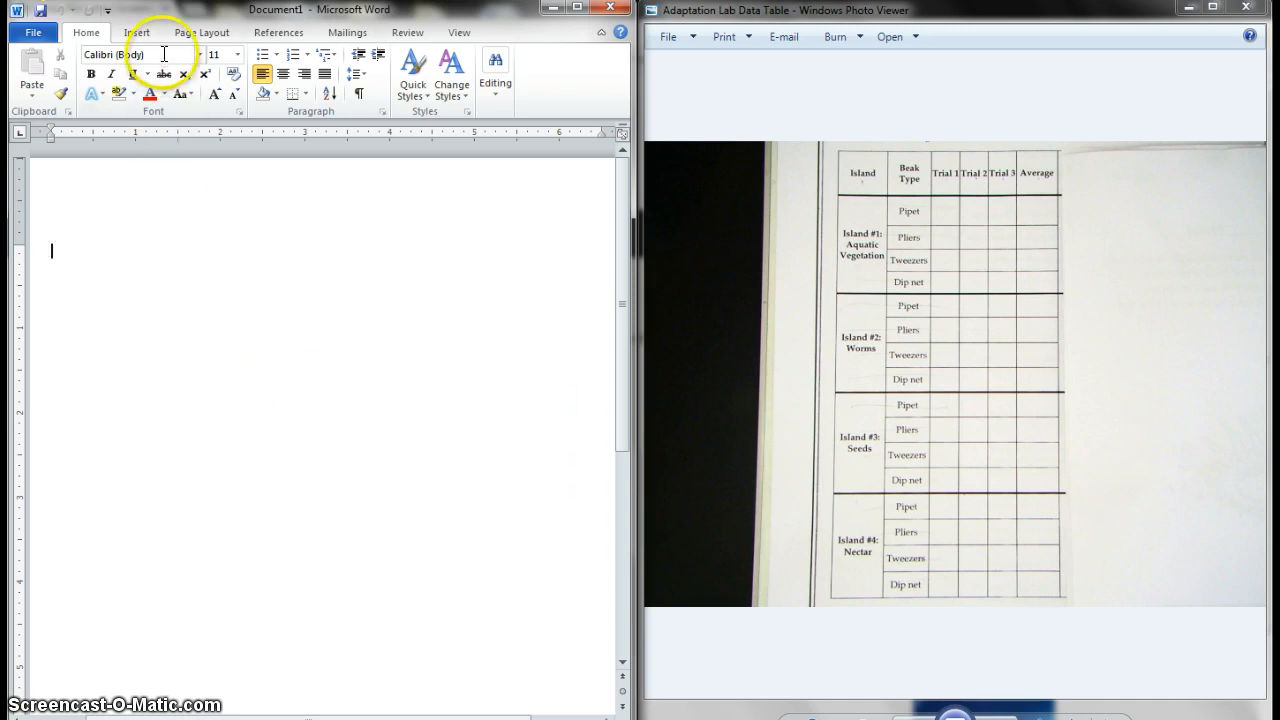
{"action": "left_click", "coordinate": [136, 34]}
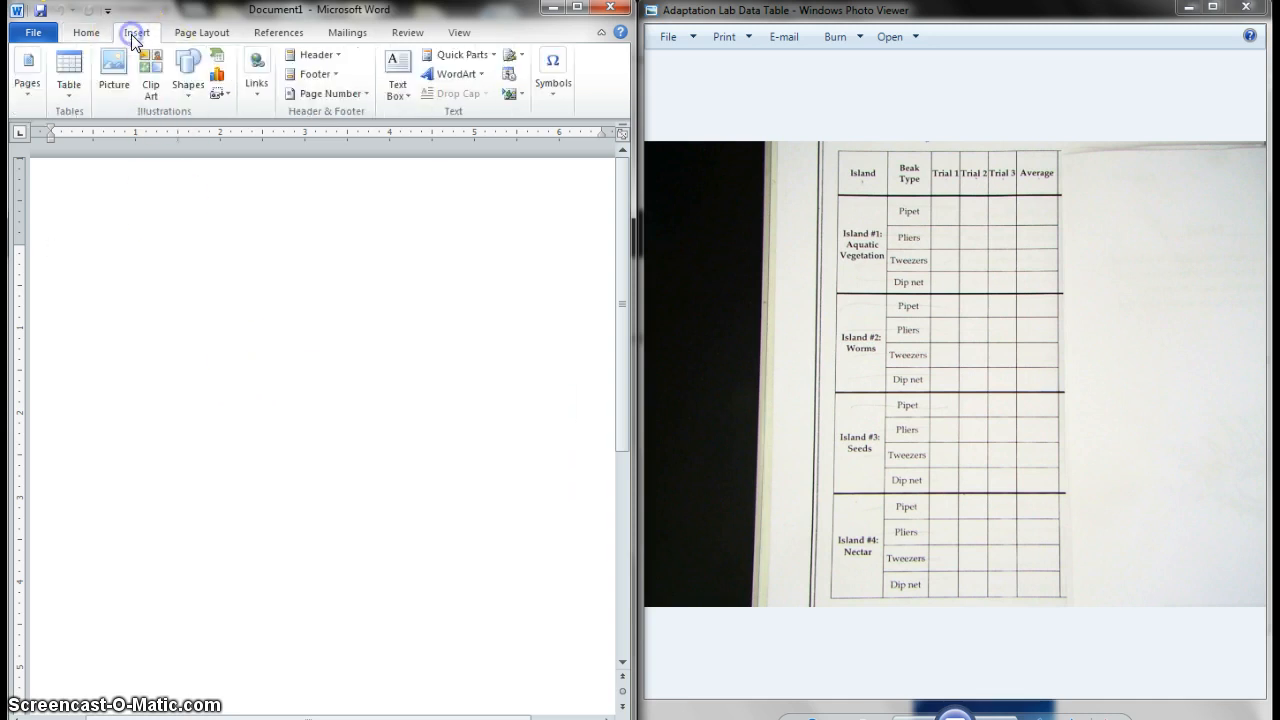
{"action": "left_click", "coordinate": [68, 90]}
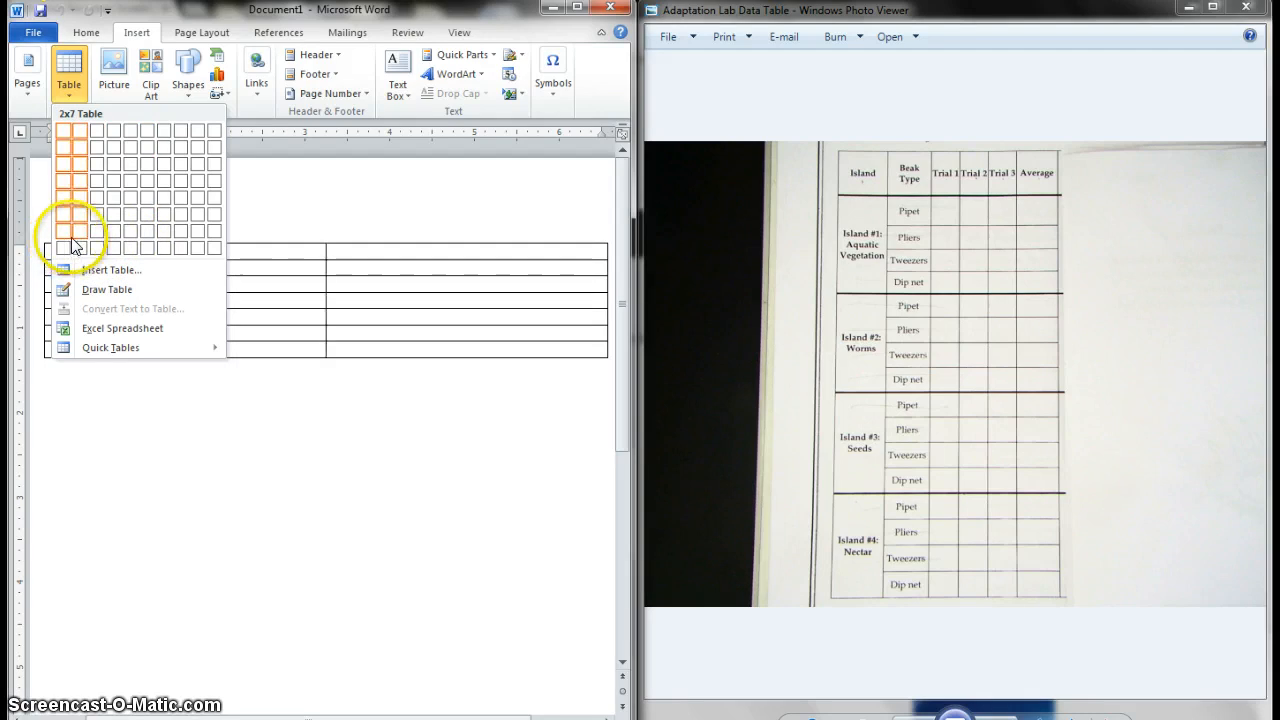
{"action": "left_click", "coordinate": [155, 360]}
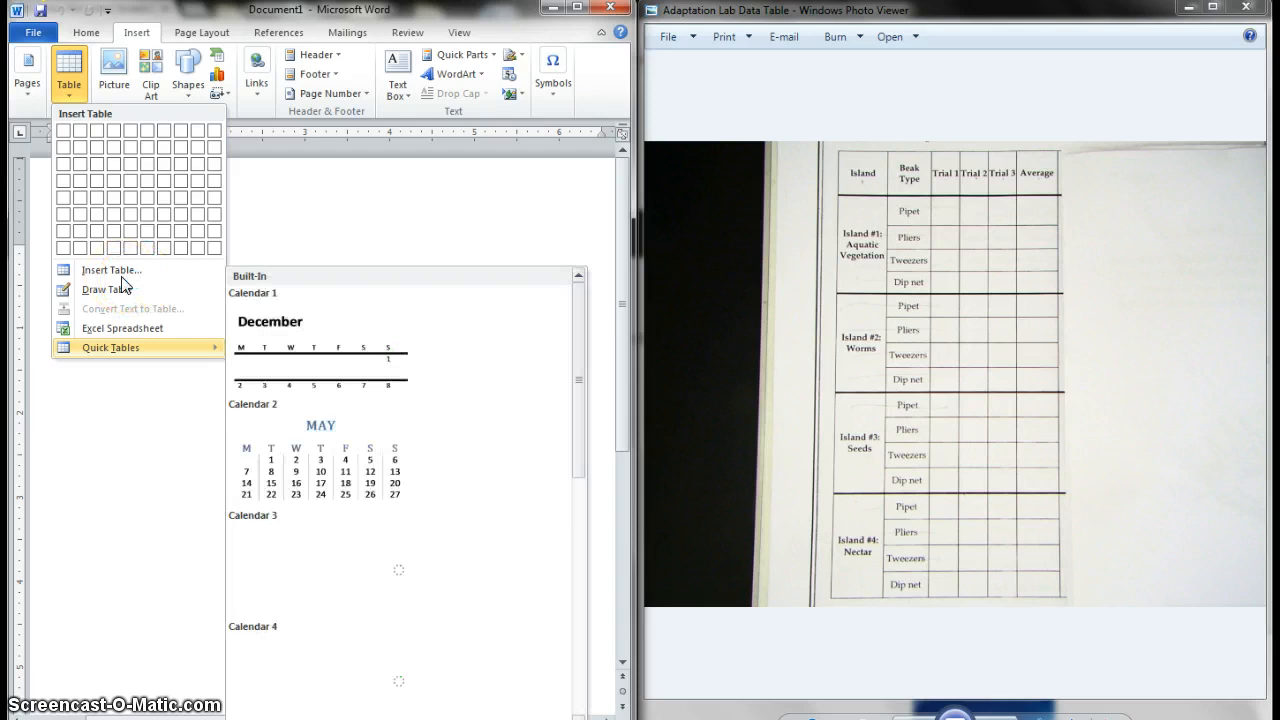
{"action": "left_click", "coordinate": [112, 271]}
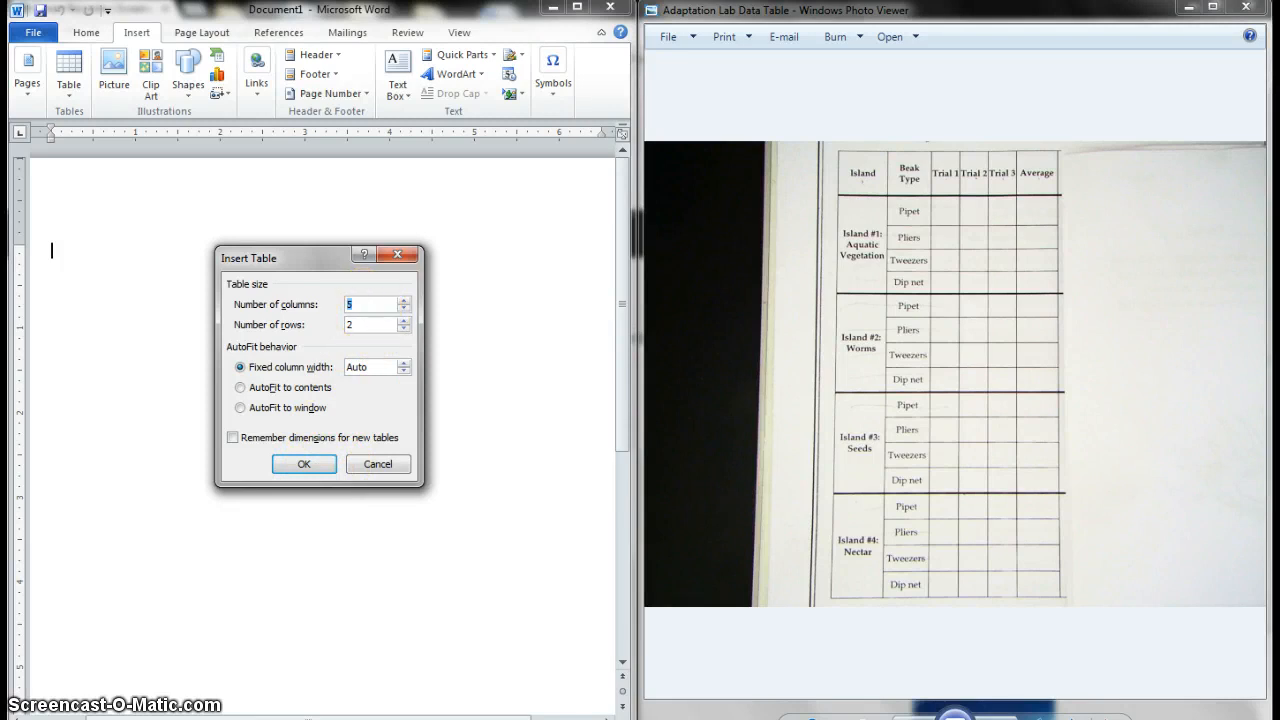
{"action": "type", "text": "6"}
{"action": "double_click", "coordinate": [363, 324]}
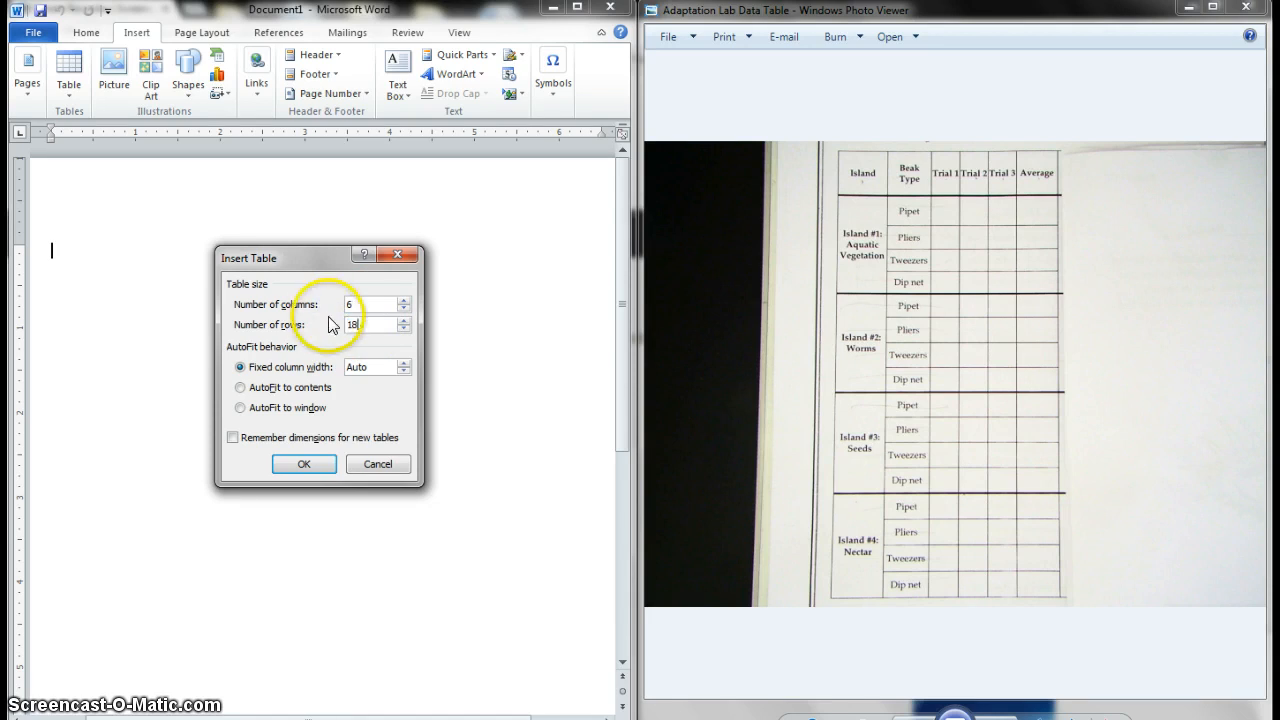
{"action": "left_click", "coordinate": [310, 463]}
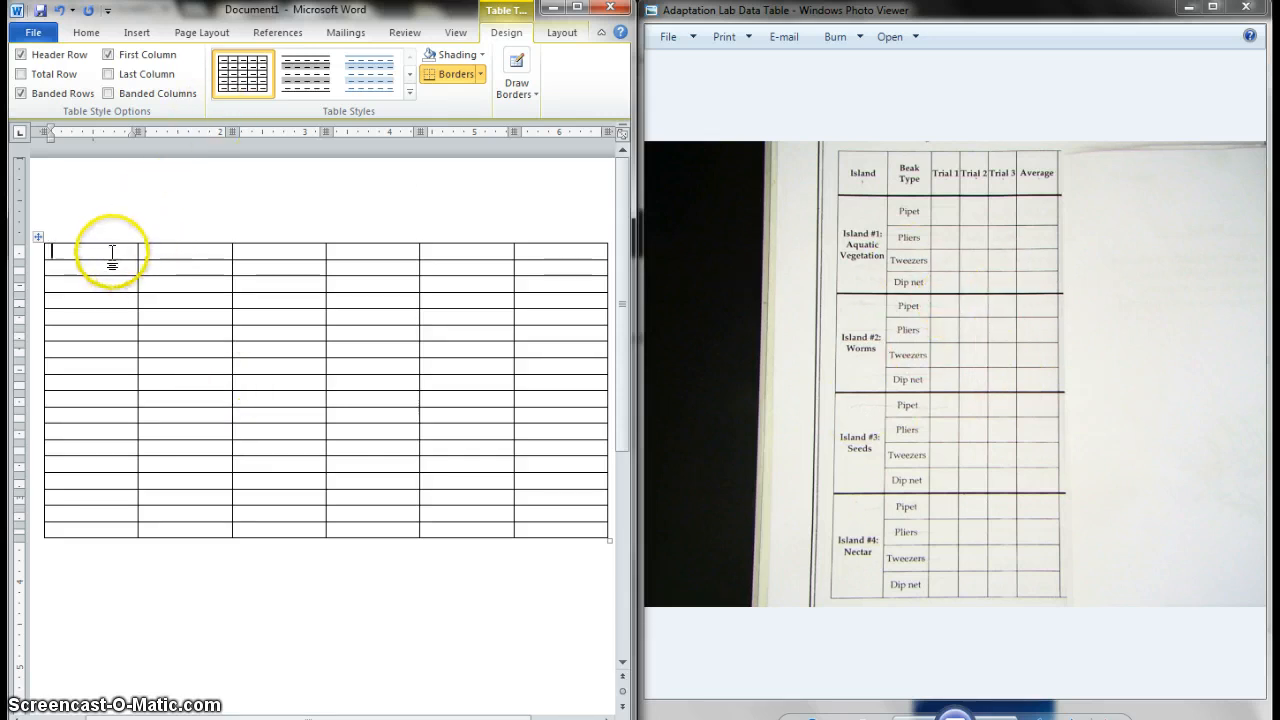
Merge all the cells of the table's first row into one cell
{"action": "left_click", "coordinate": [28, 259]}
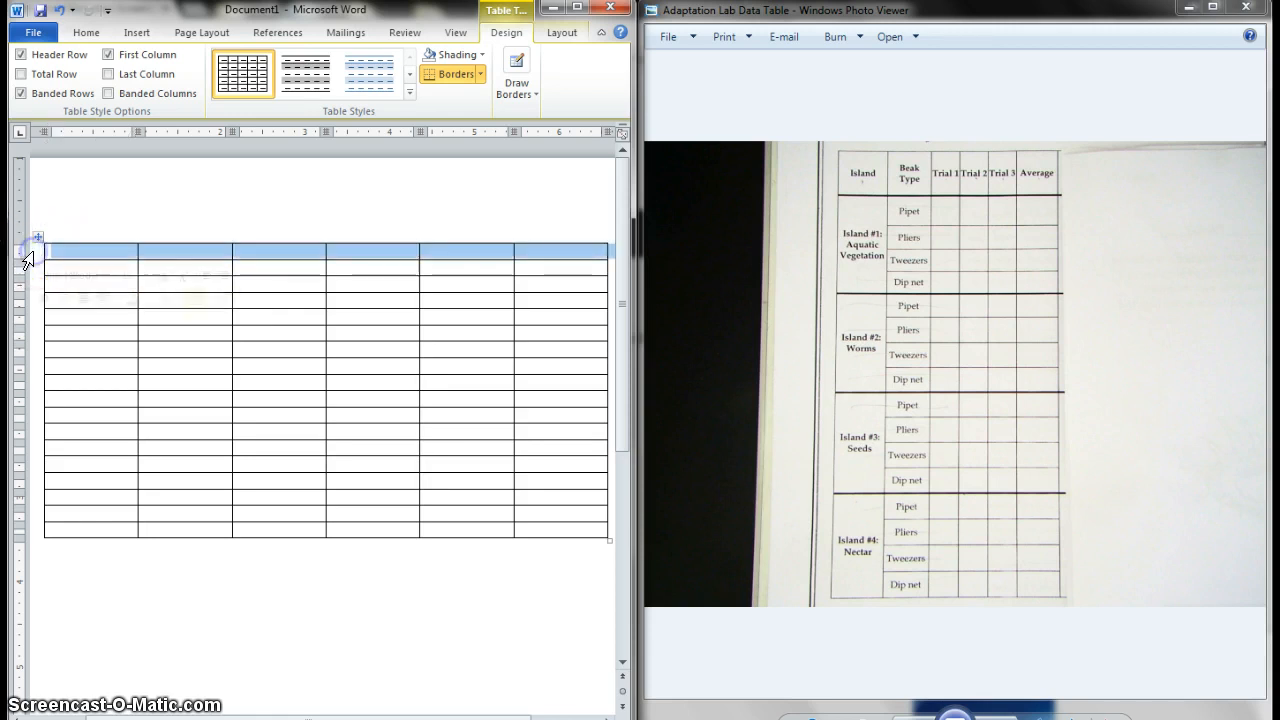
{"action": "right_click", "coordinate": [91, 250]}
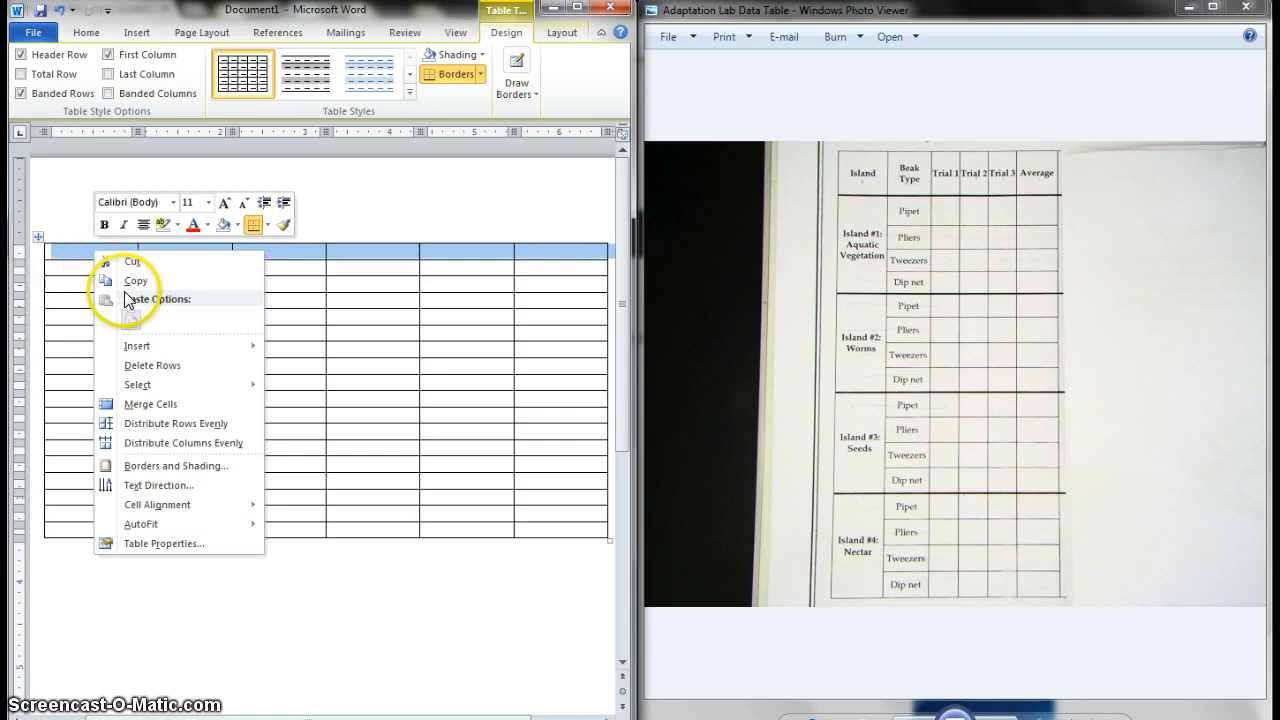
{"action": "left_click", "coordinate": [157, 406]}
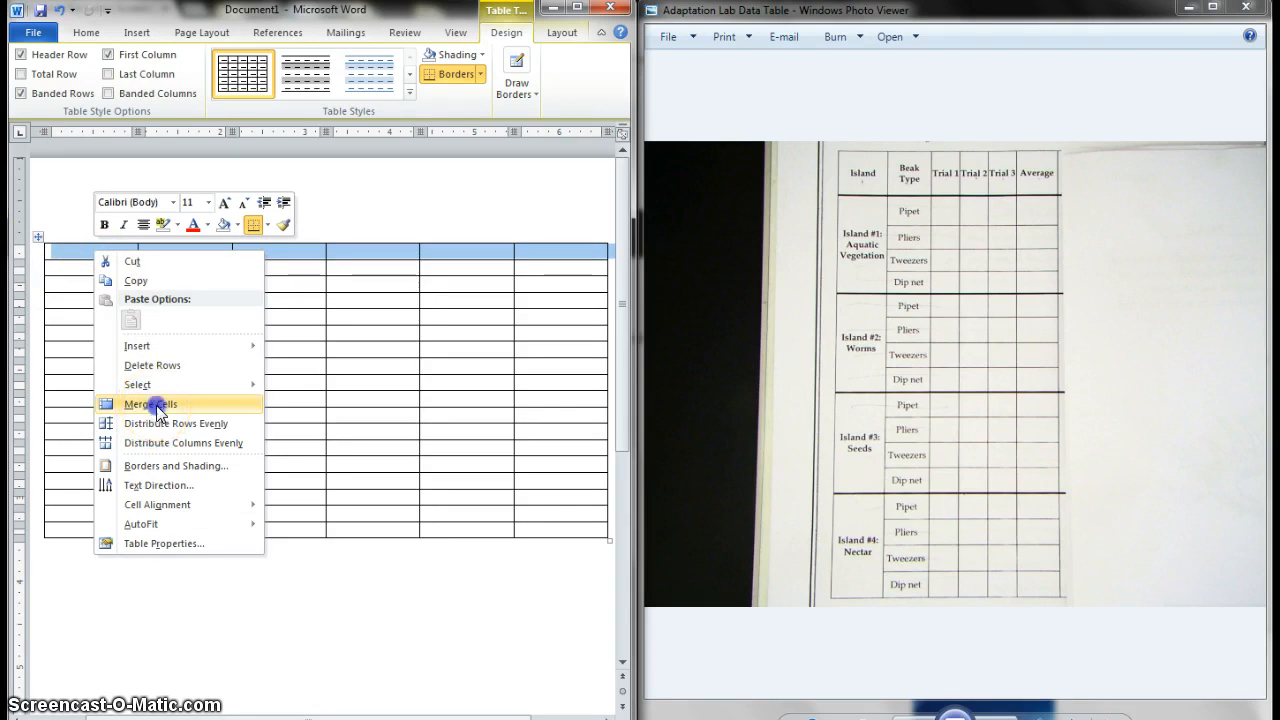
{"action": "left_click", "coordinate": [180, 378]}
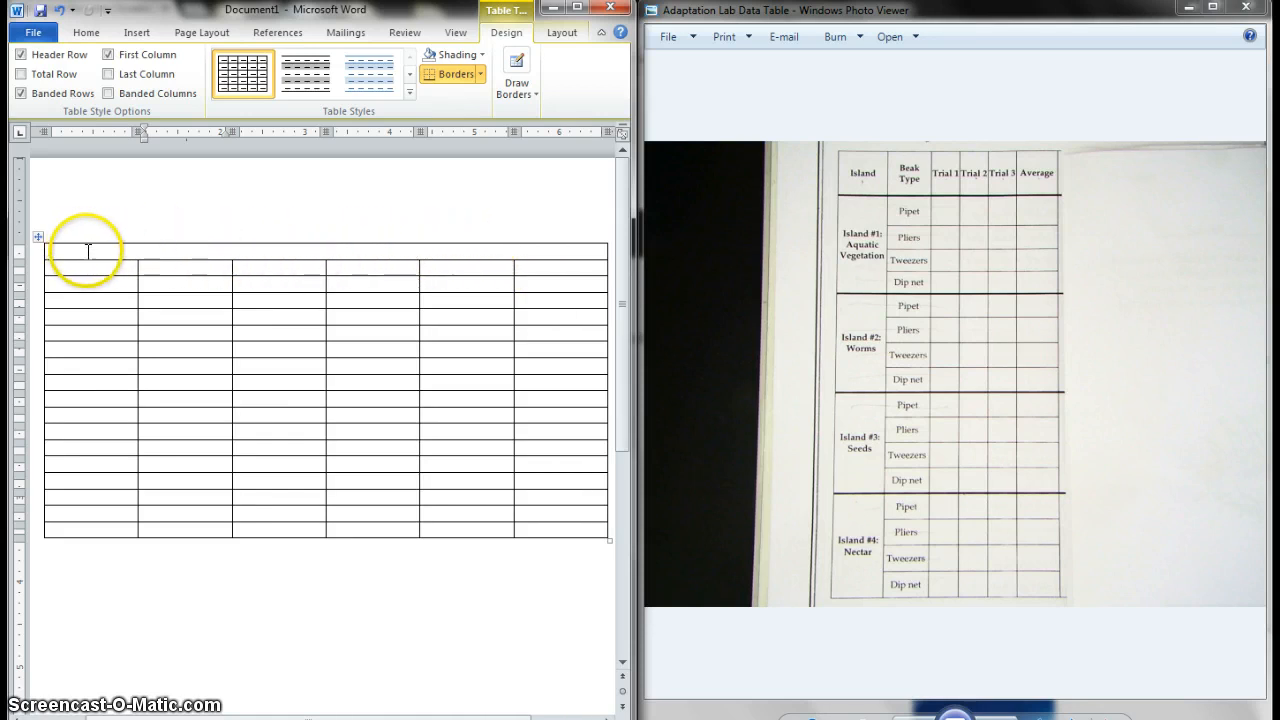
Enter the title "Adaptation Lab Data" in the merged first row of the table
{"action": "left_click", "coordinate": [133, 251]}
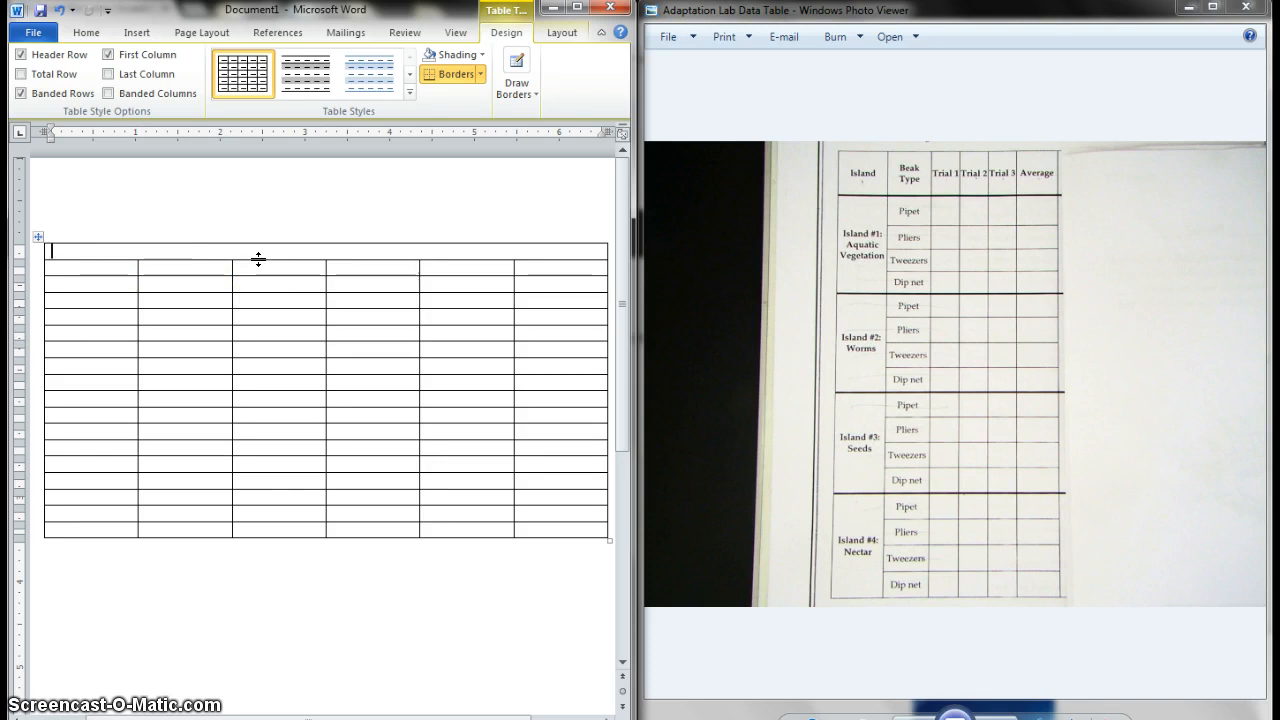
{"action": "type", "text": "Adaptation Lab"}
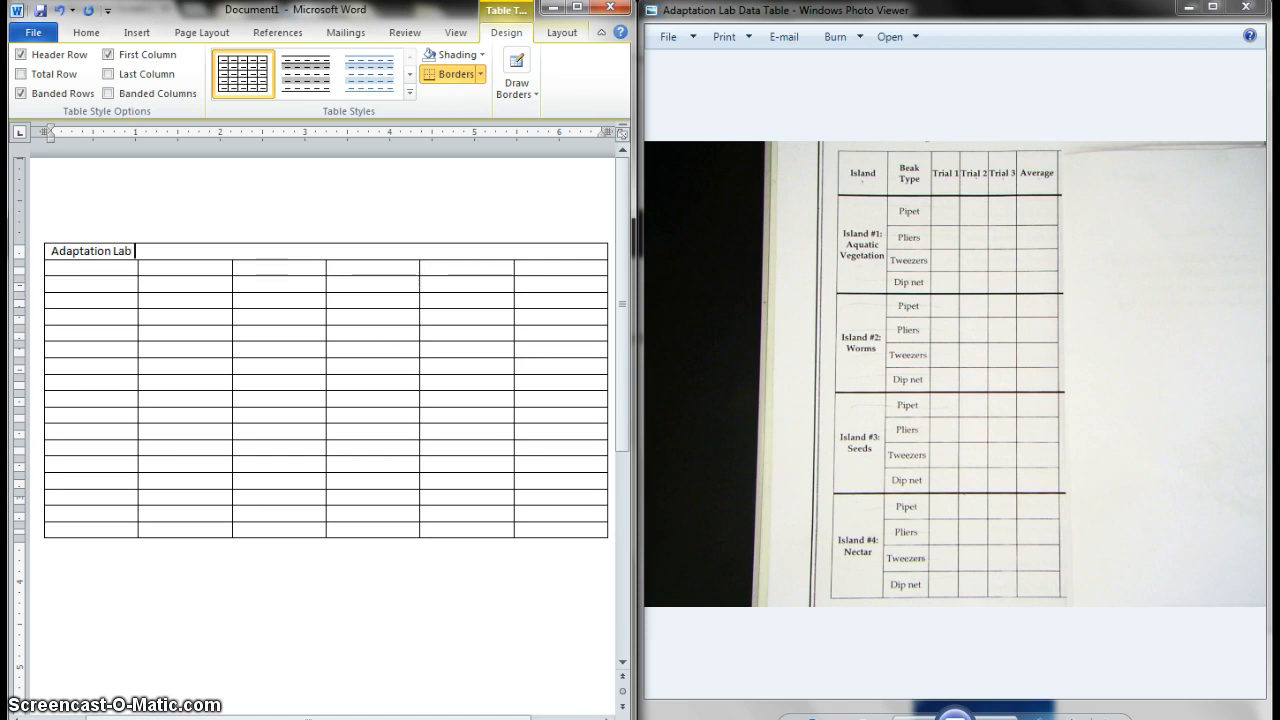
{"action": "type", "text": " Data"}
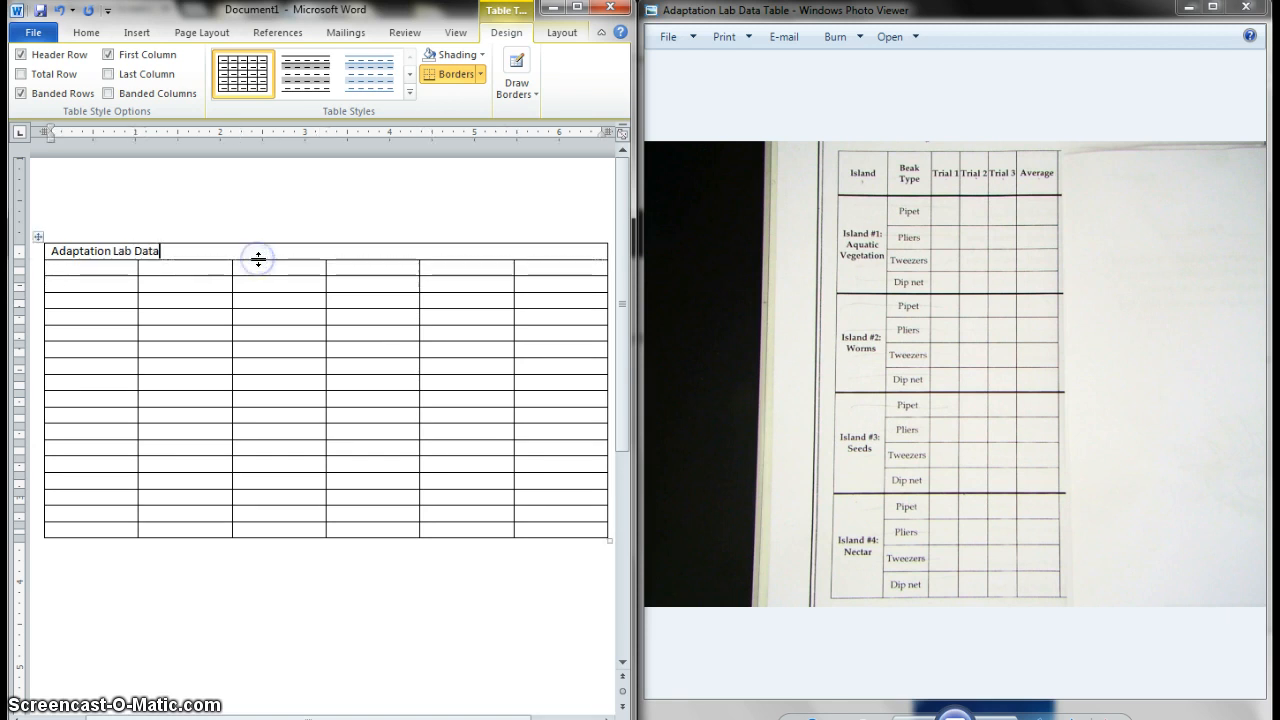
{"action": "left_click", "coordinate": [266, 271]}
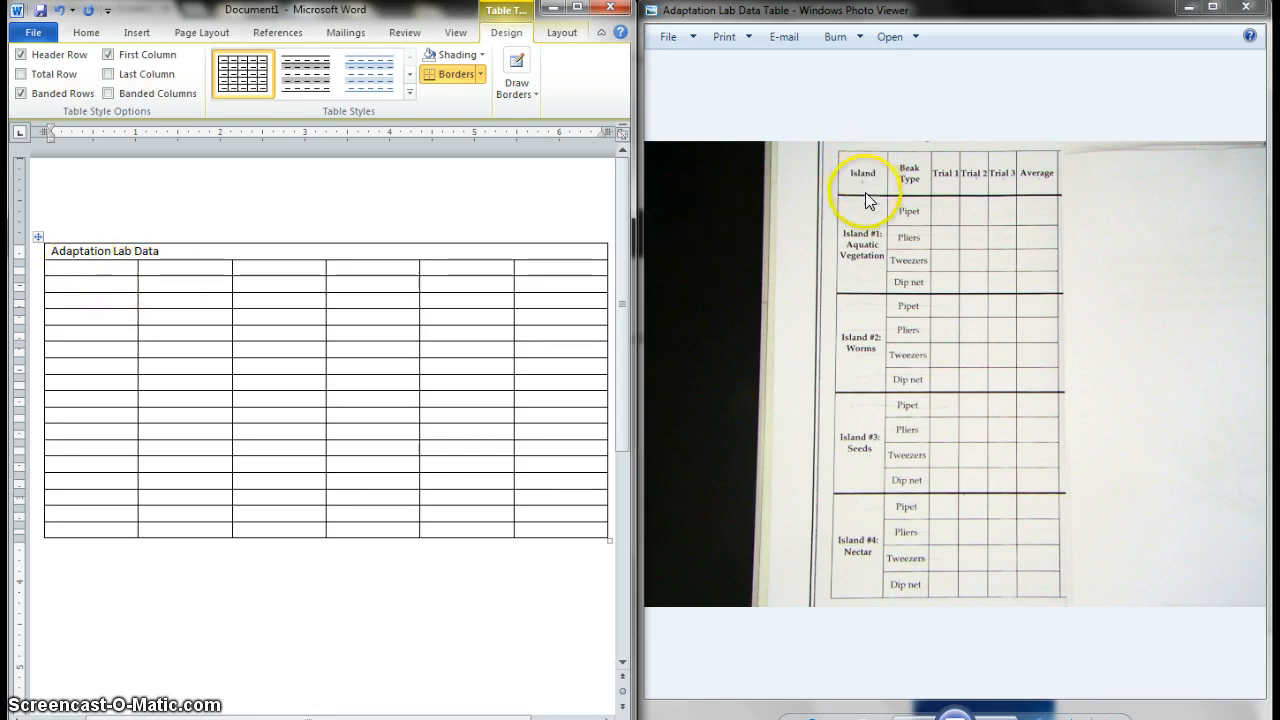
Enter the headings "Island" and "Beak Type" in the first two cells of the table's second row
{"action": "left_click", "coordinate": [90, 266]}
{"action": "type", "text": "Is"}
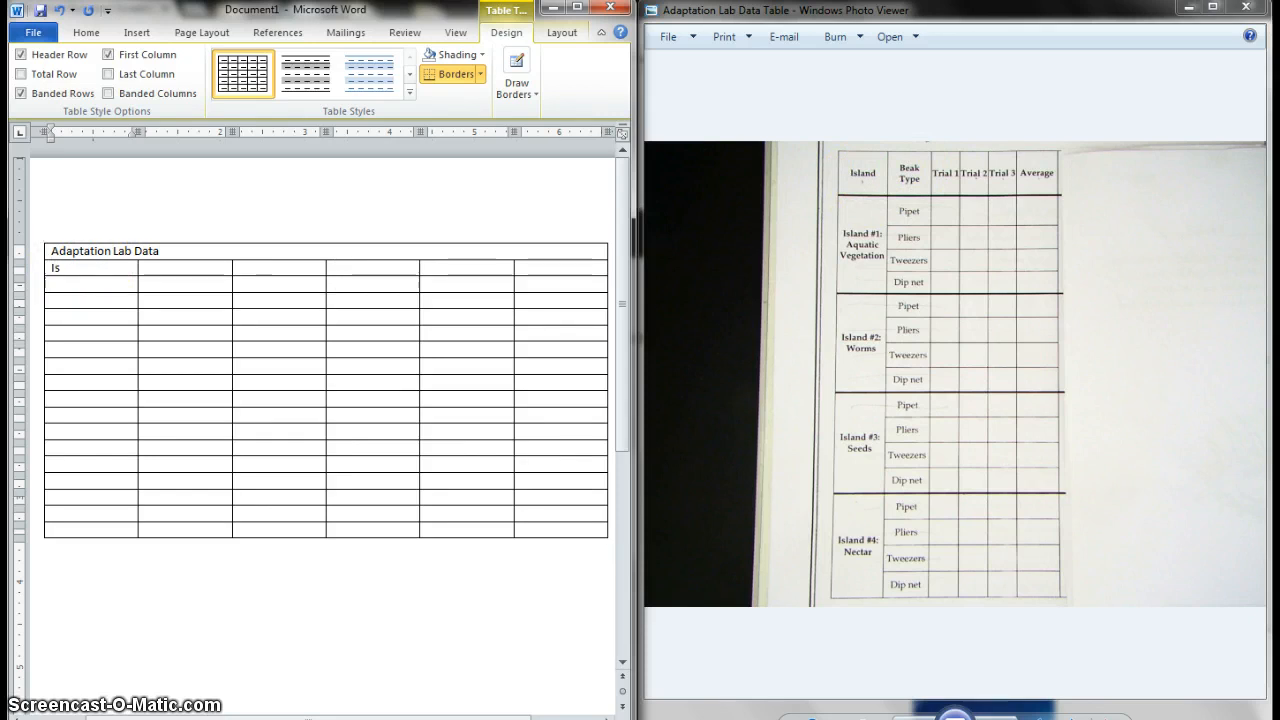
{"action": "type", "text": "land"}
{"action": "key", "text": "Tab"}
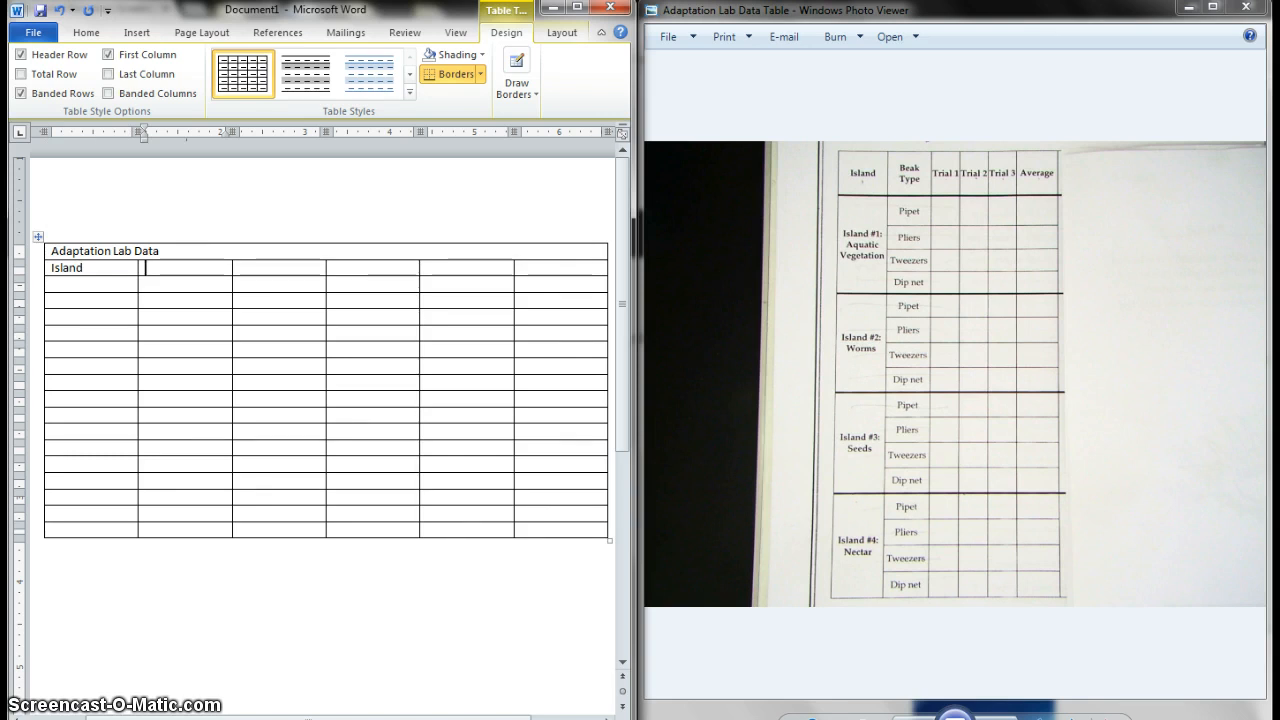
{"action": "type", "text": "Beak Type"}
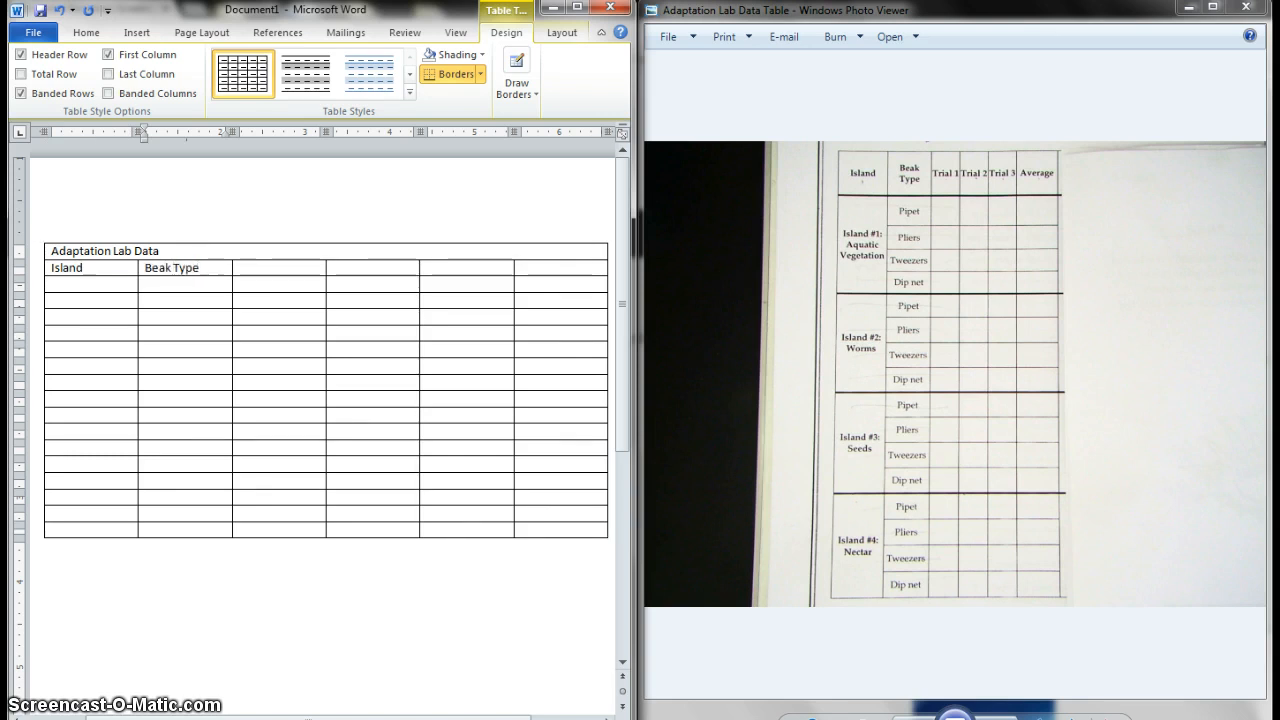
{"action": "key", "text": "Tab"}
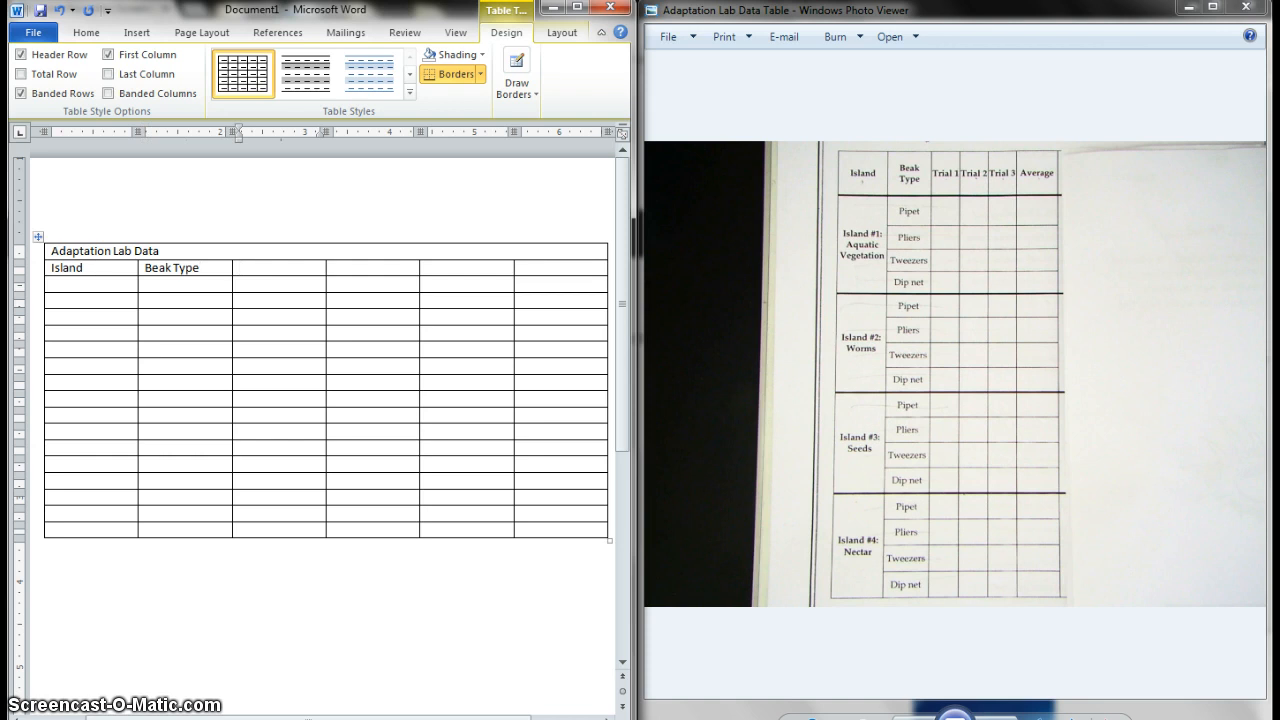
Fill the remaining heading cells of the second row with "Trial1", "Trial2", "Trial3" and "Average"
{"action": "type", "text": "Trial"}
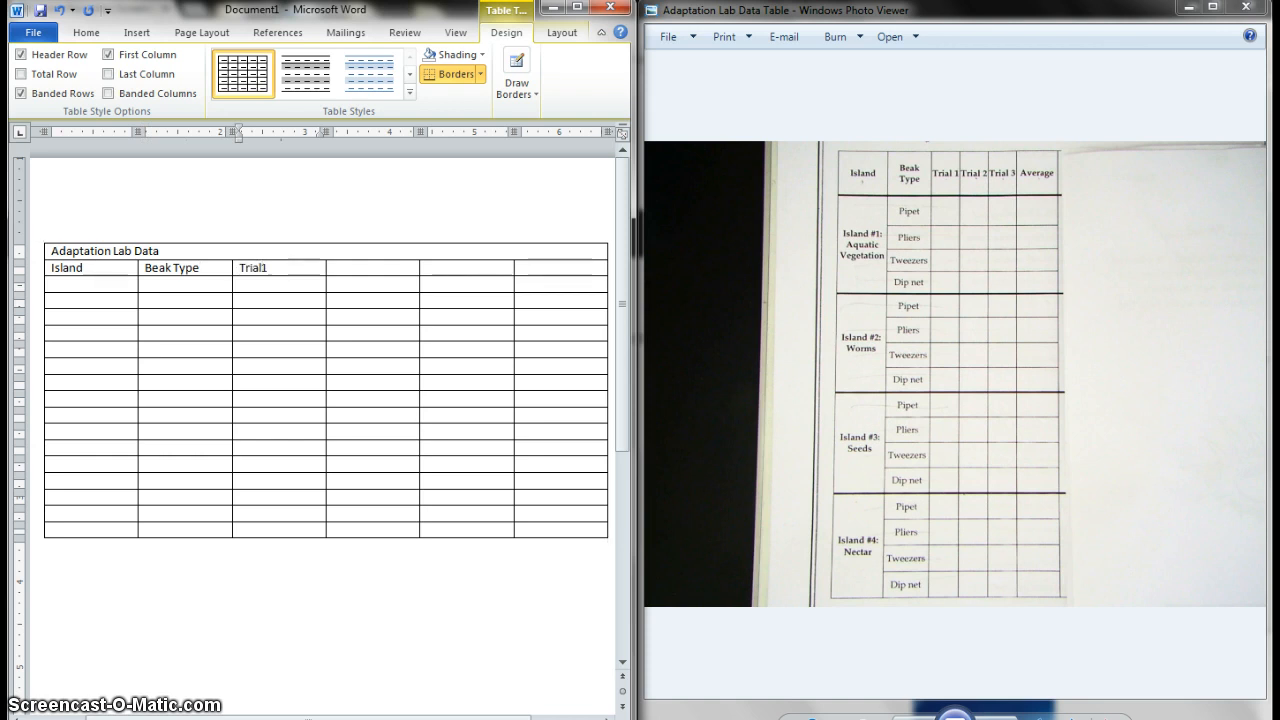
{"action": "type", "text": "1"}
{"action": "key", "text": "Tab"}
{"action": "type", "text": "Trial2"}
{"action": "key", "text": "Tab"}
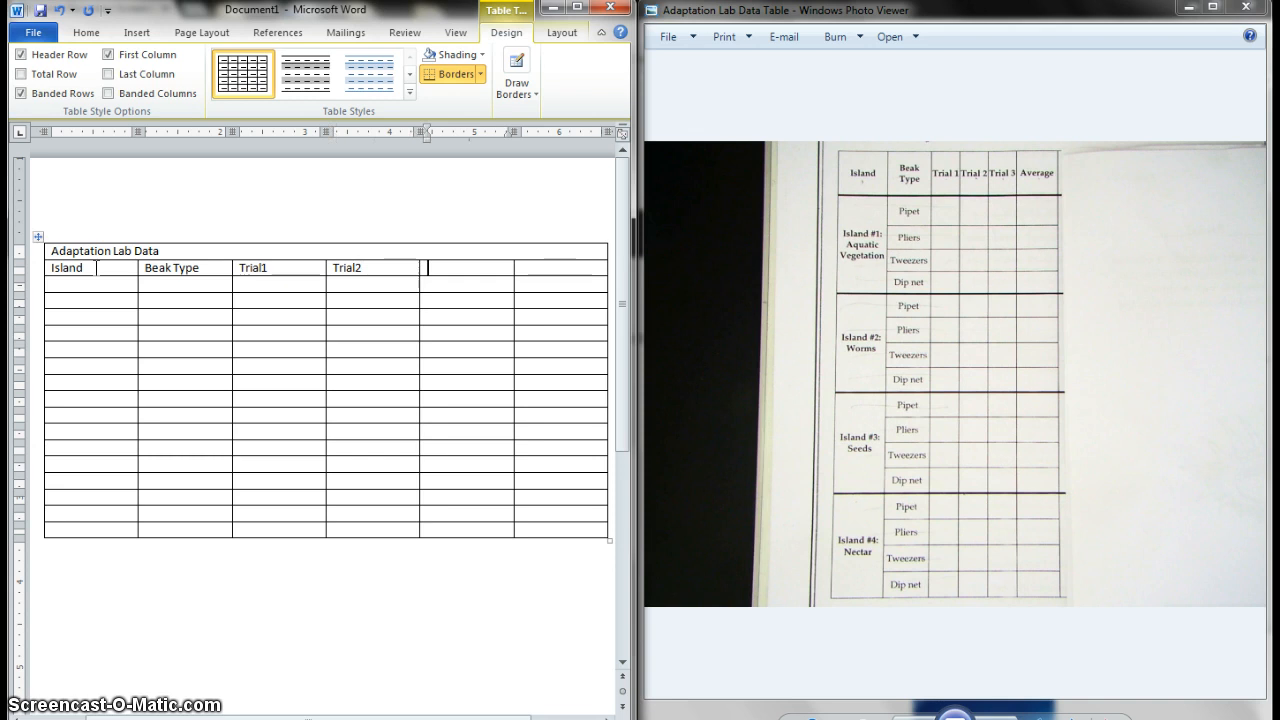
{"action": "type", "text": "Trial"}
{"action": "left_click", "coordinate": [436, 269]}
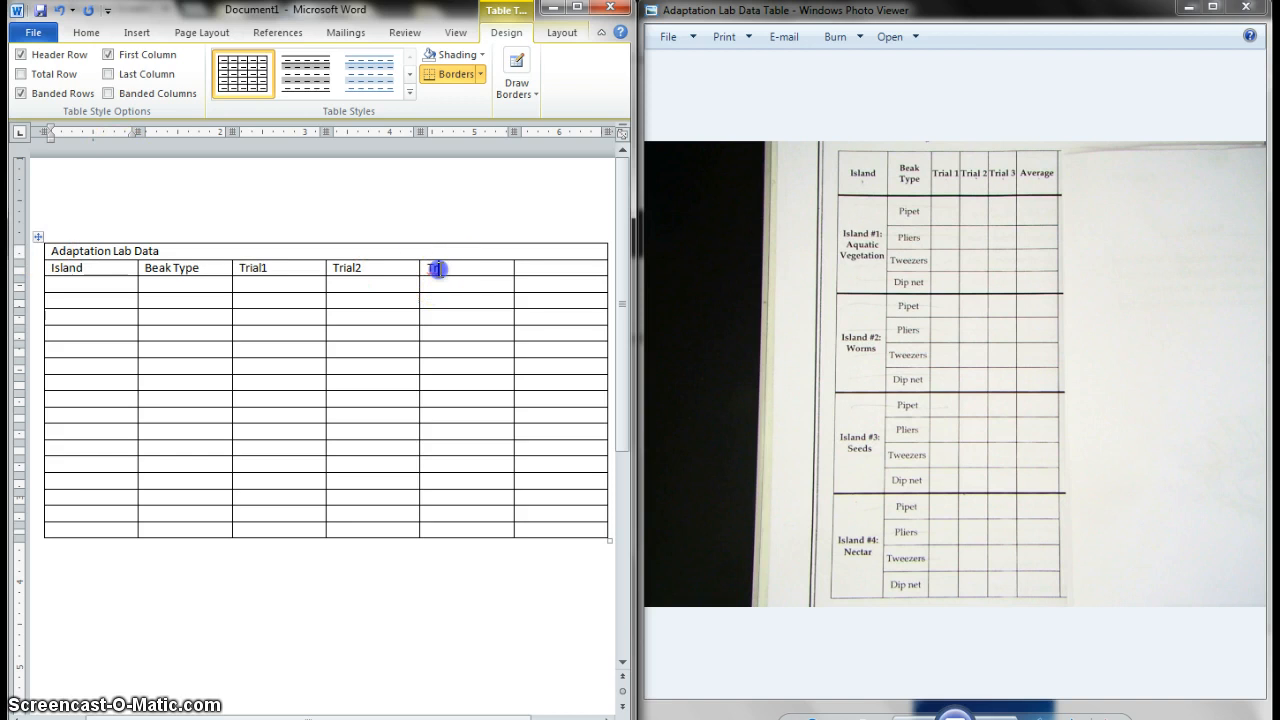
{"action": "type", "text": "ial3"}
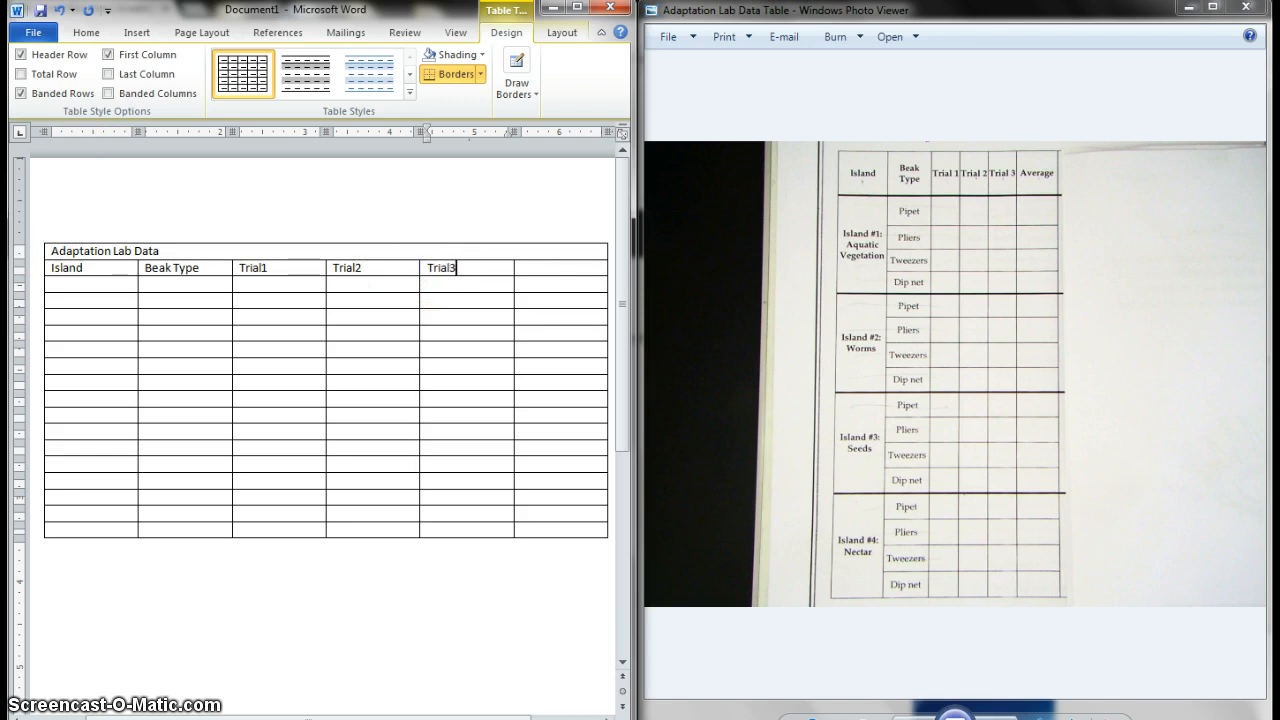
{"action": "key", "text": "Tab"}
{"action": "type", "text": "Averag"}
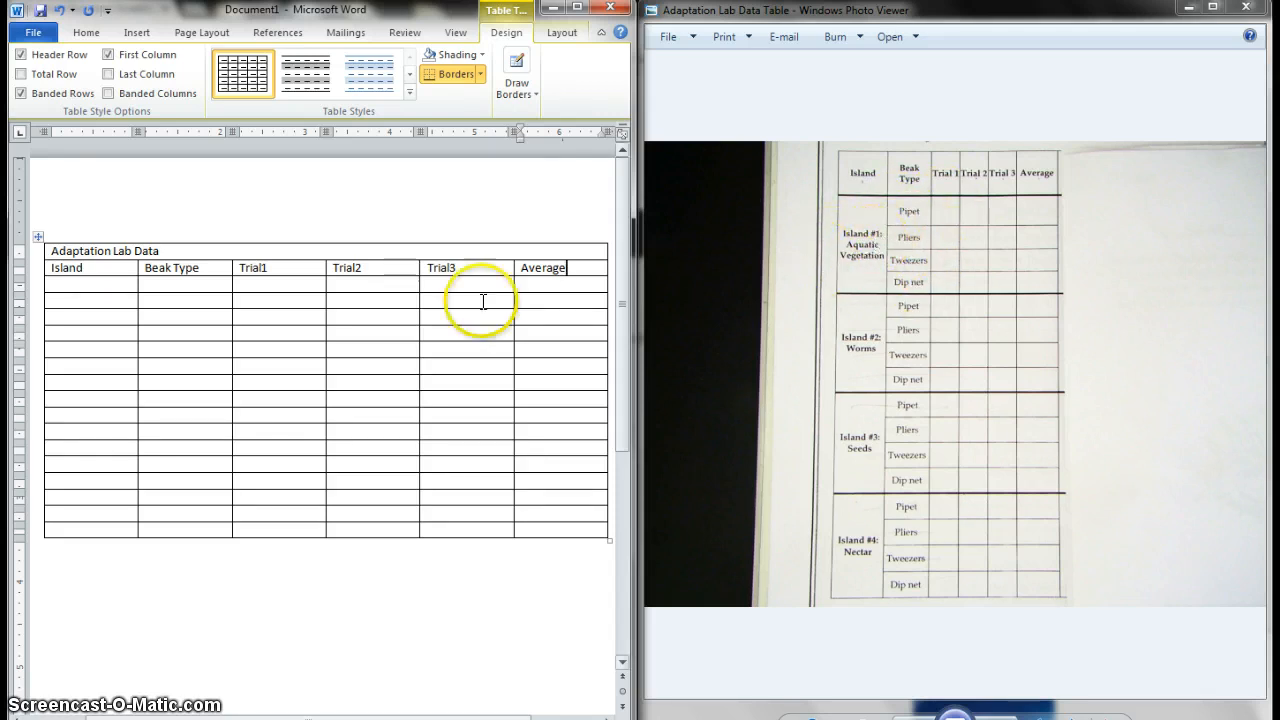
Merge the first four cells below the "Island" heading into one cell
{"action": "left_click", "coordinate": [75, 284]}
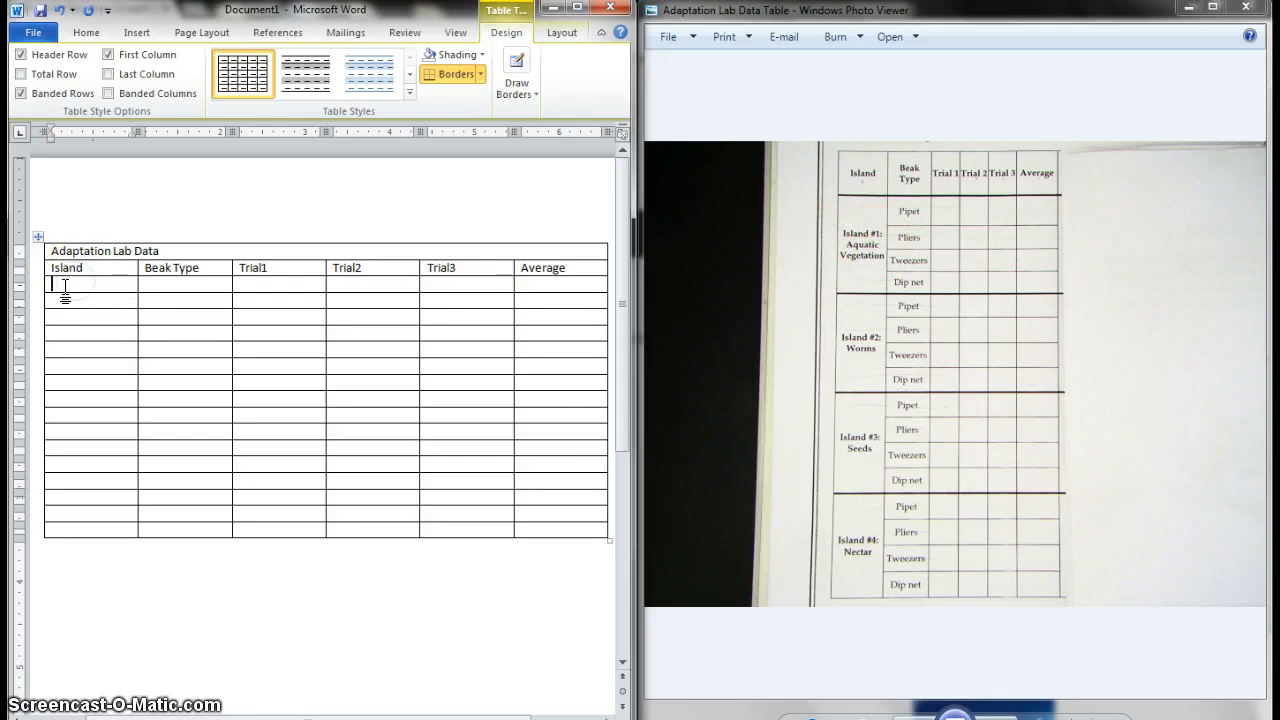
{"action": "left_click_drag", "start_coordinate": [57, 279], "coordinate": [71, 329]}
{"action": "left_click", "coordinate": [67, 320]}
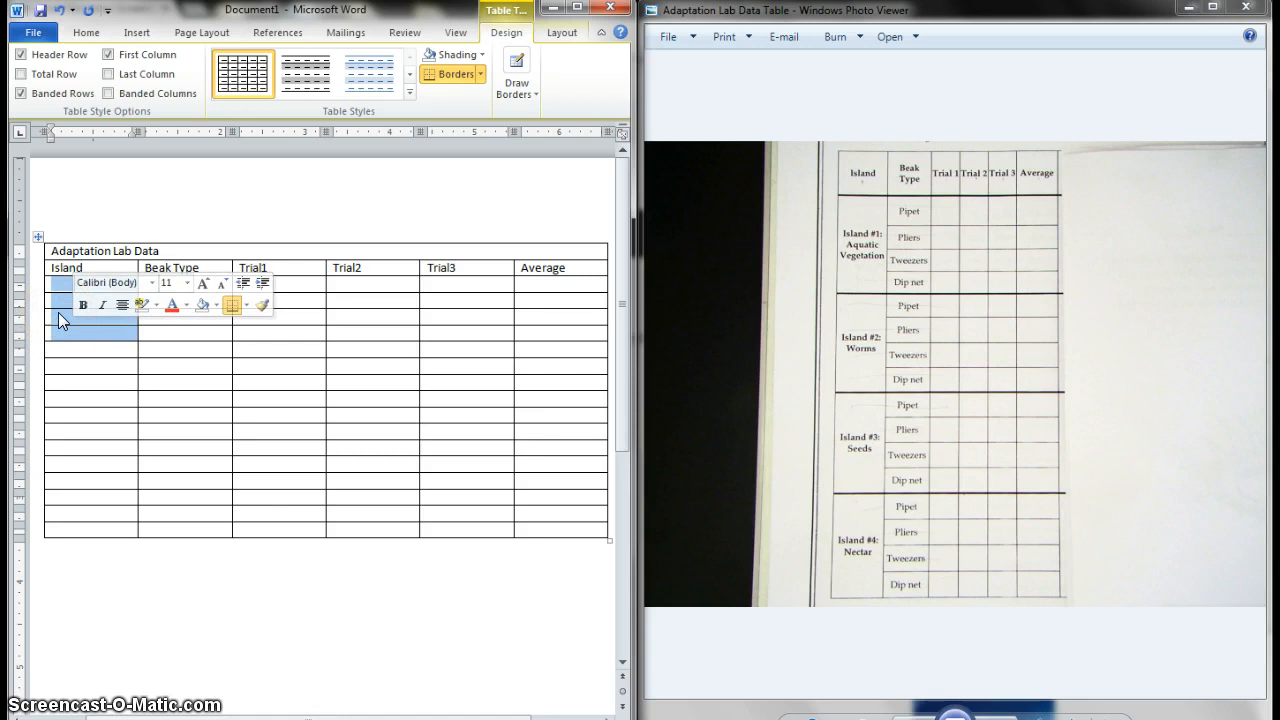
{"action": "left_click", "coordinate": [56, 313]}
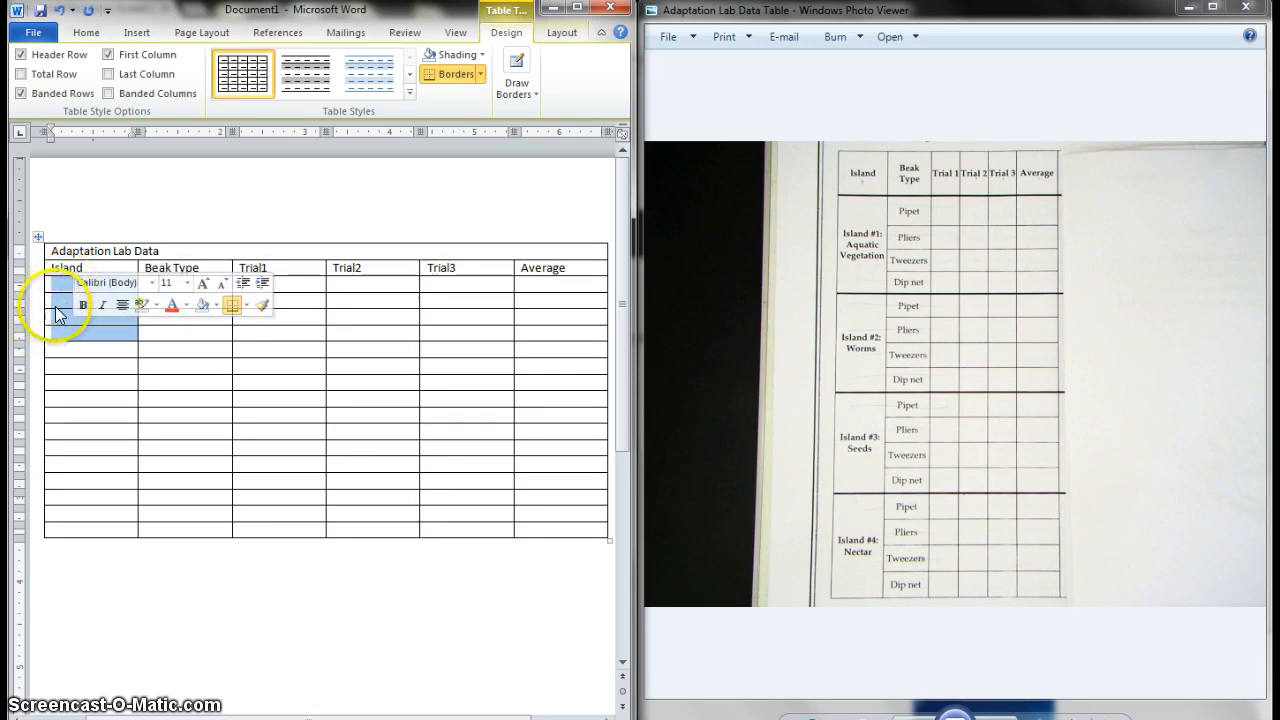
{"action": "right_click", "coordinate": [57, 310]}
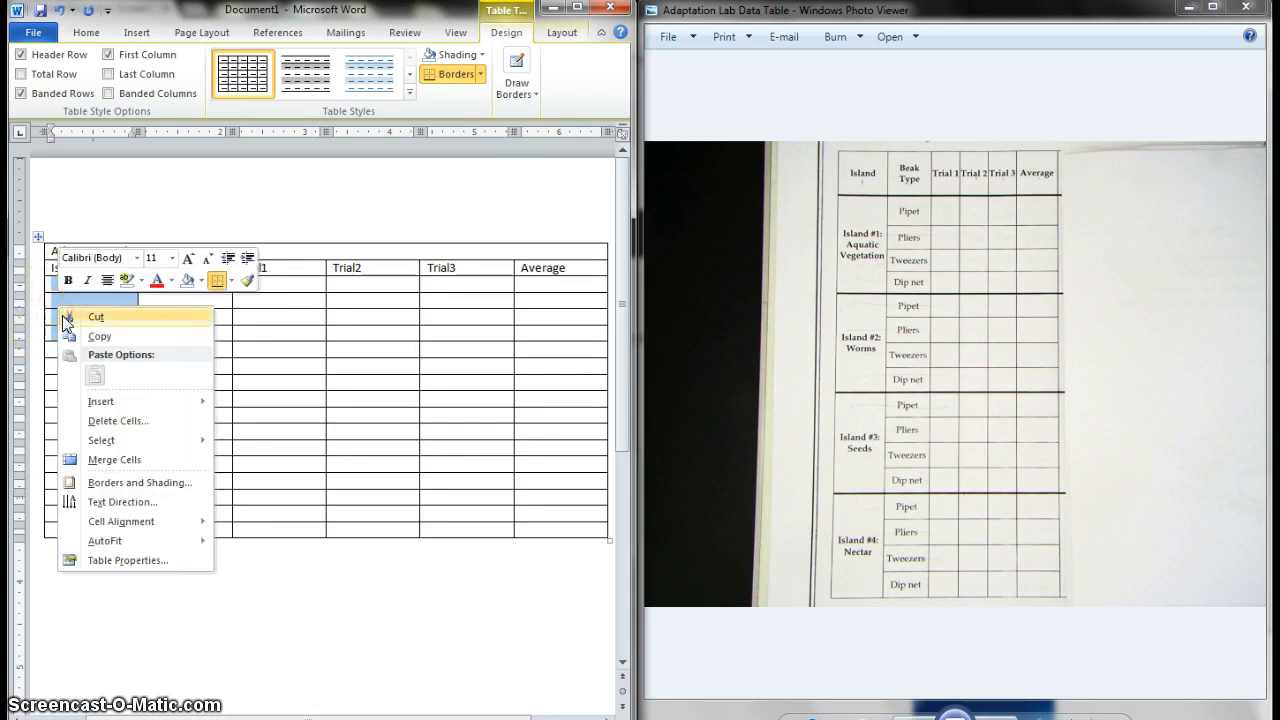
{"action": "left_click", "coordinate": [110, 460]}
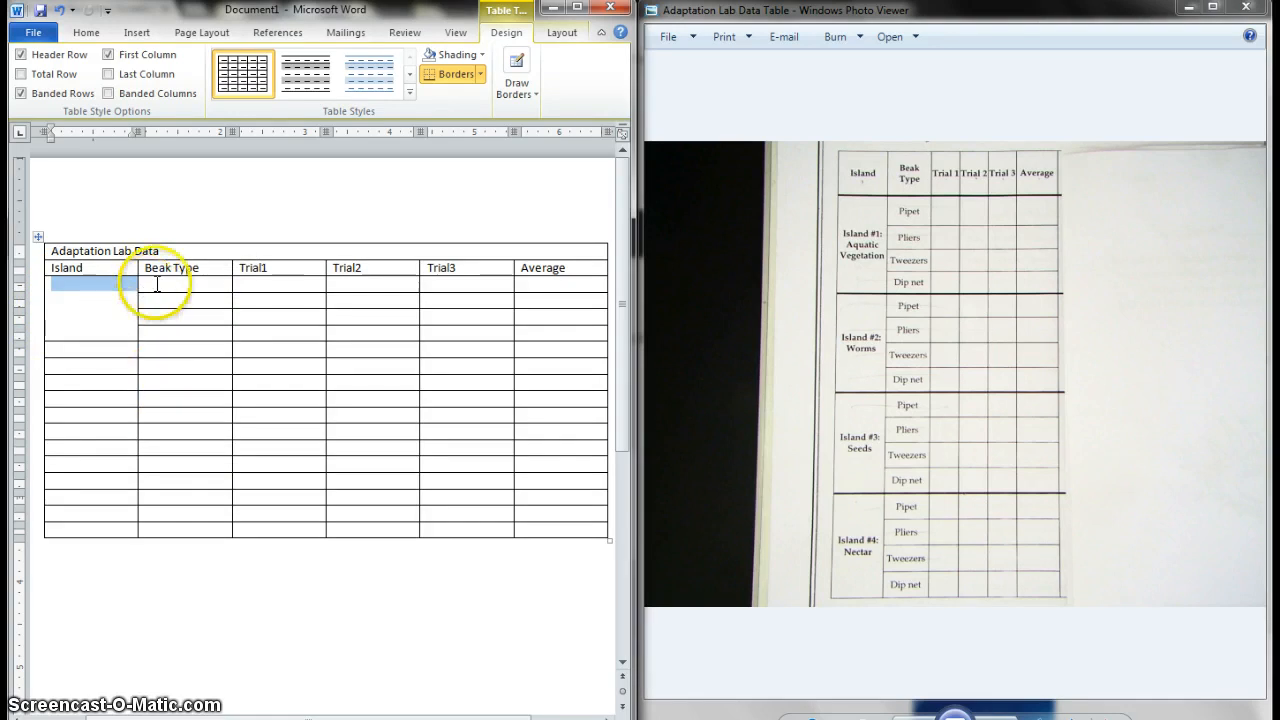
{"action": "left_click", "coordinate": [86, 302]}
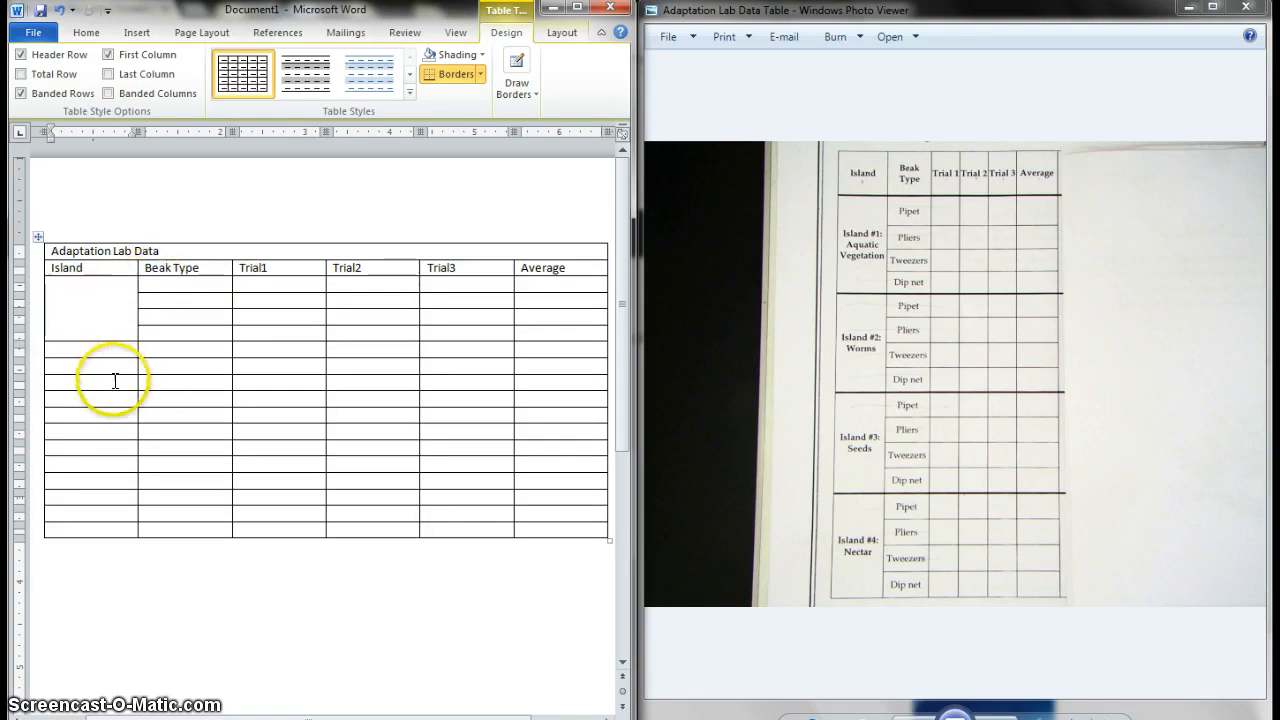
Label the merged cell below the "Island" heading "Island #1", "Aquatic" and "Vegetation" on three separate lines
{"action": "left_click", "coordinate": [58, 287]}
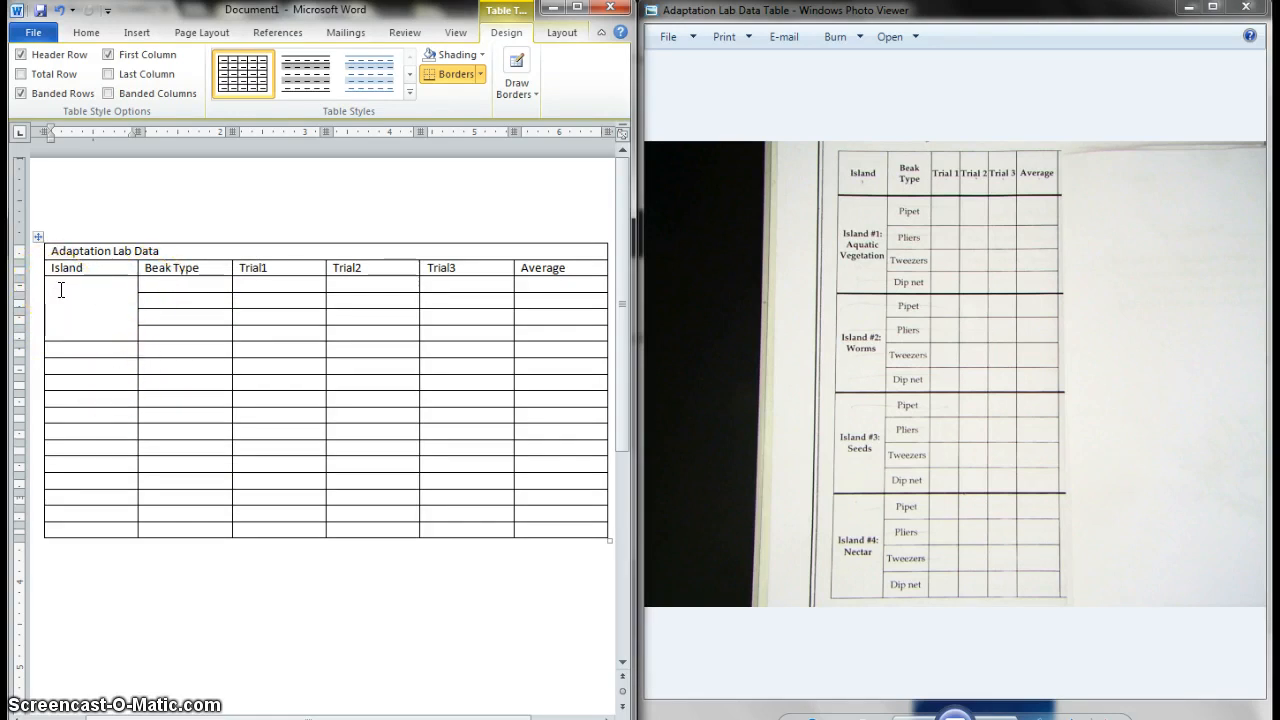
{"action": "type", "text": "Island #1"}
{"action": "key", "text": "Return"}
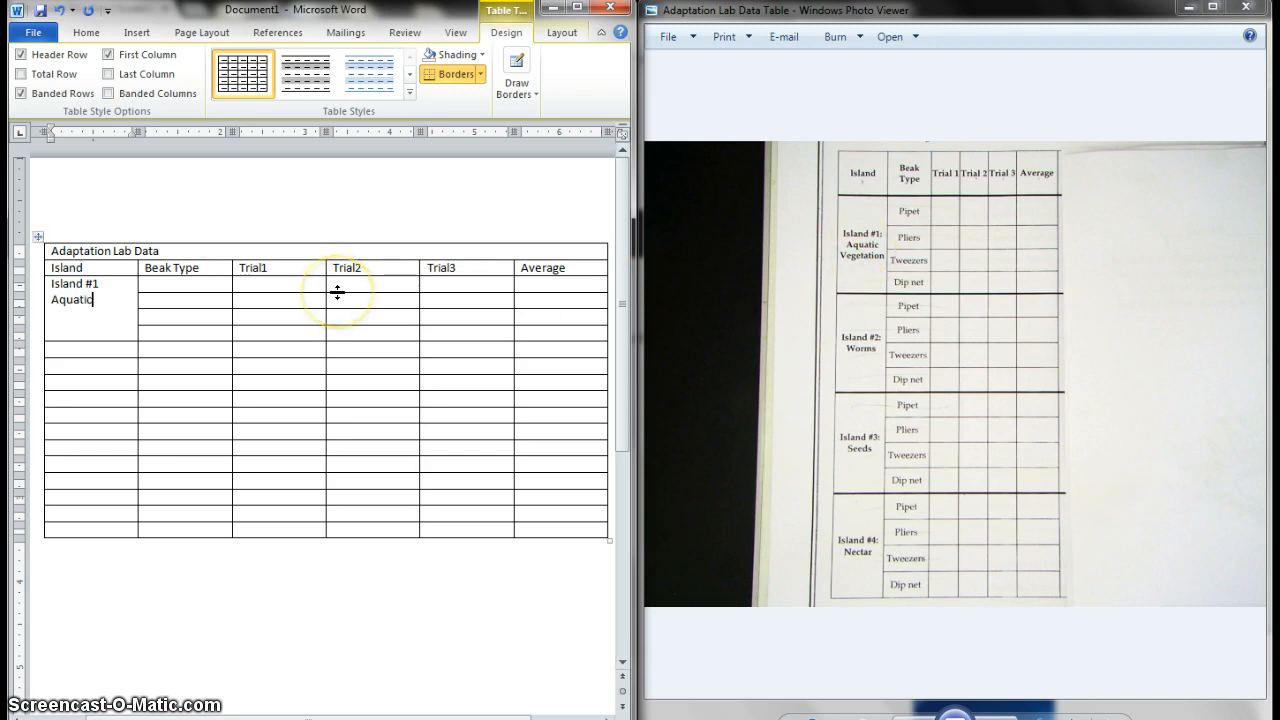
{"action": "key", "text": "Return"}
{"action": "type", "text": "Ve"}
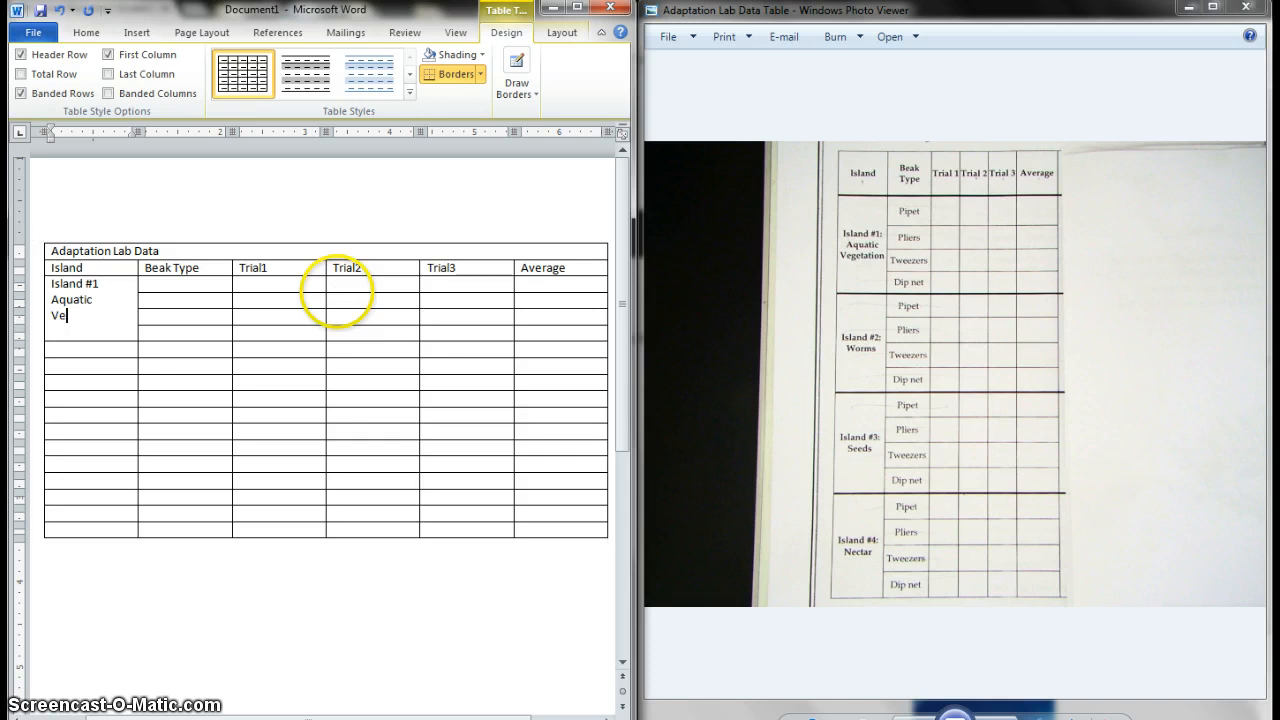
{"action": "type", "text": "getaion"}
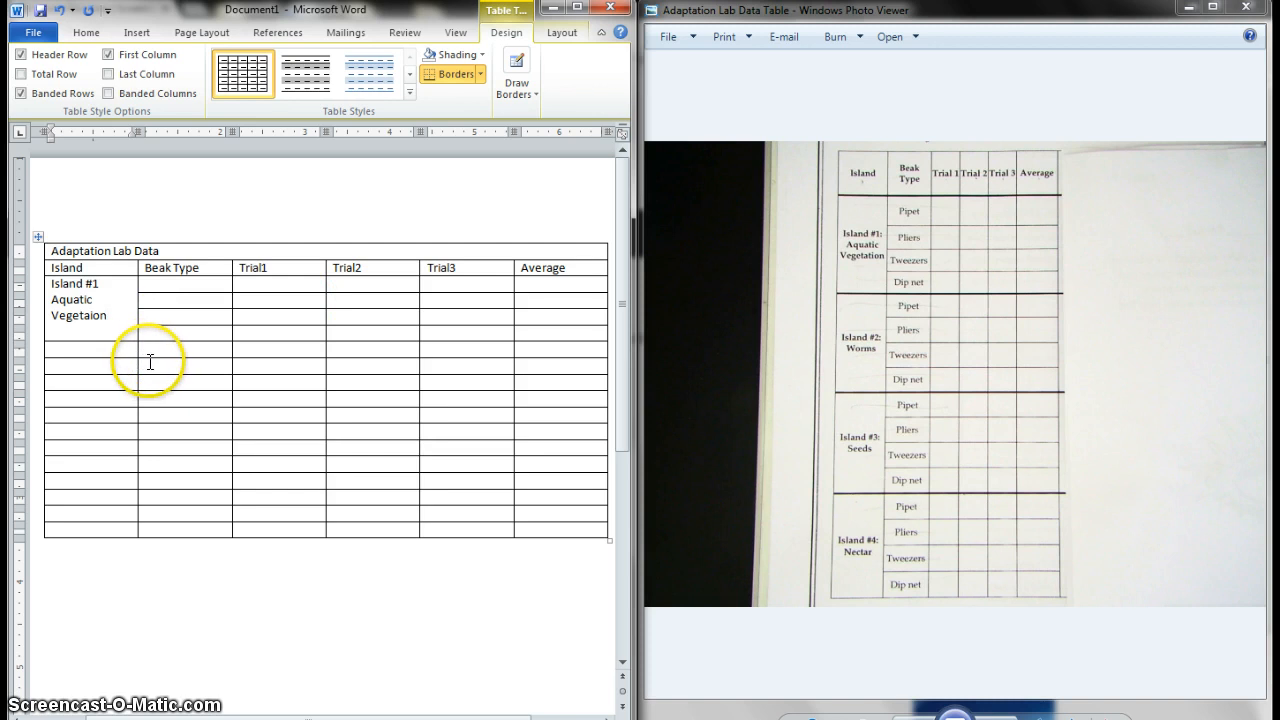
{"action": "left_click", "coordinate": [88, 318]}
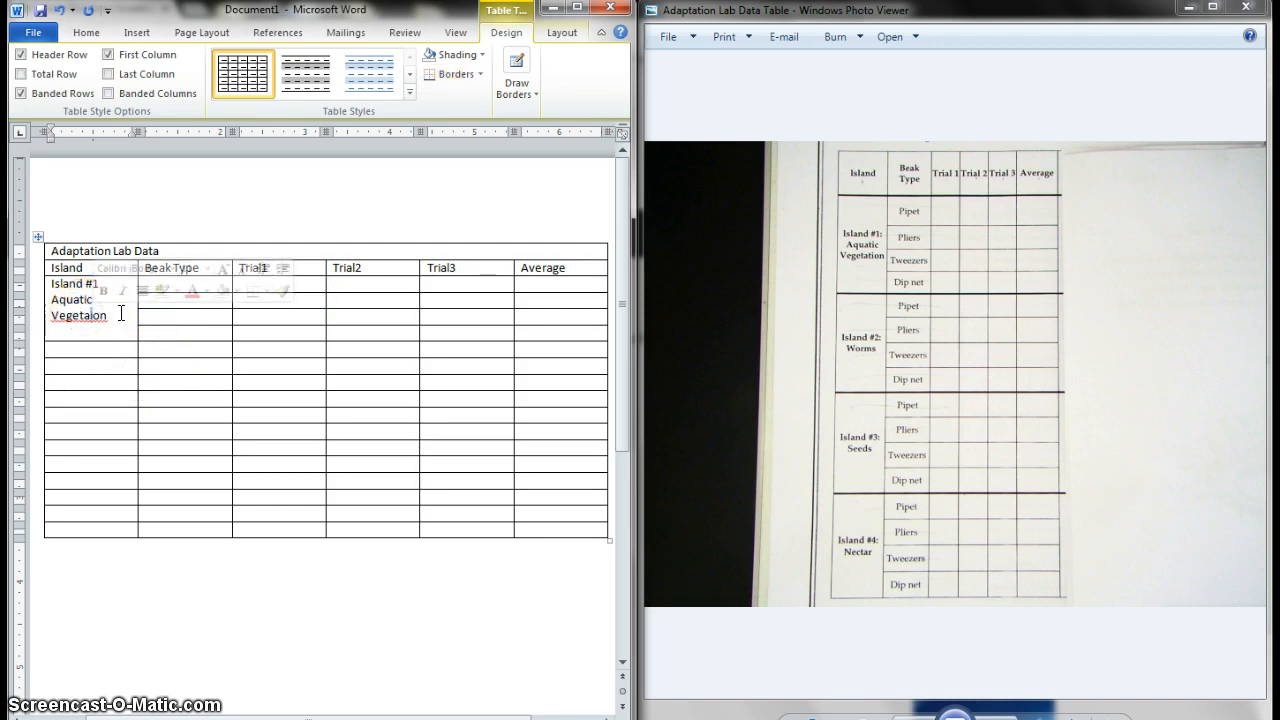
{"action": "left_click", "coordinate": [114, 320]}
{"action": "type", "text": "t"}
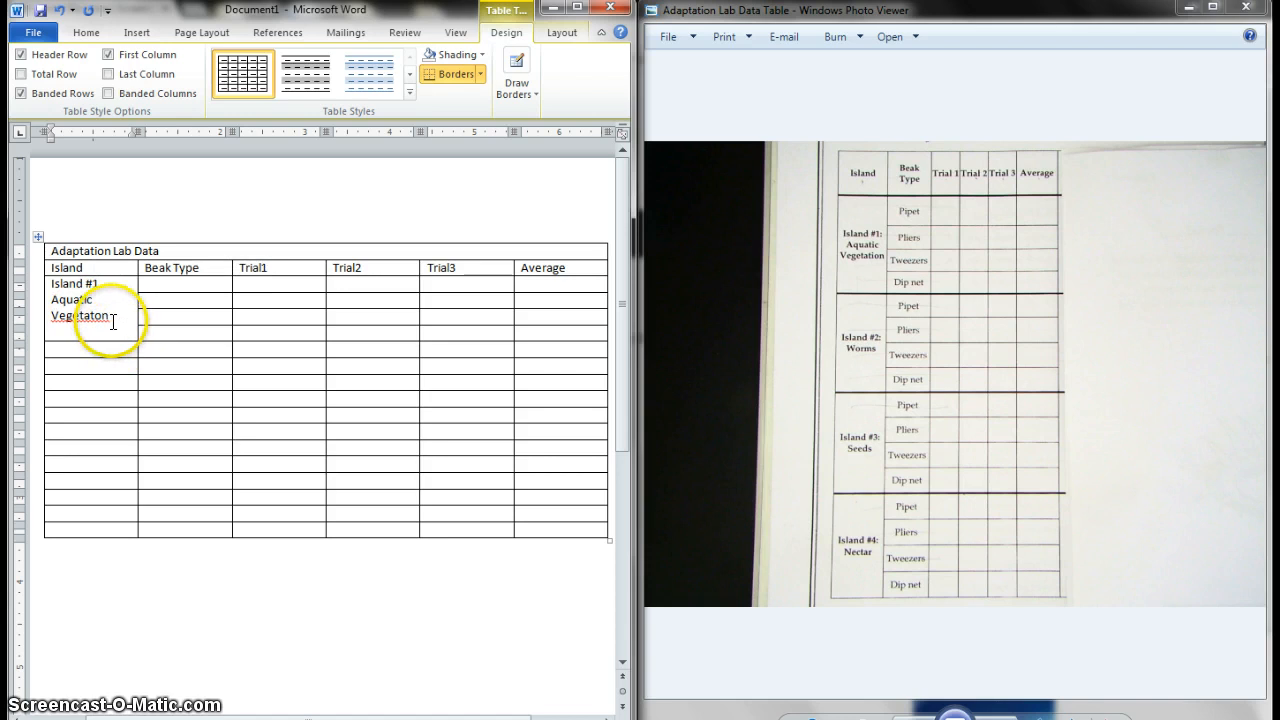
{"action": "type", "text": "i"}
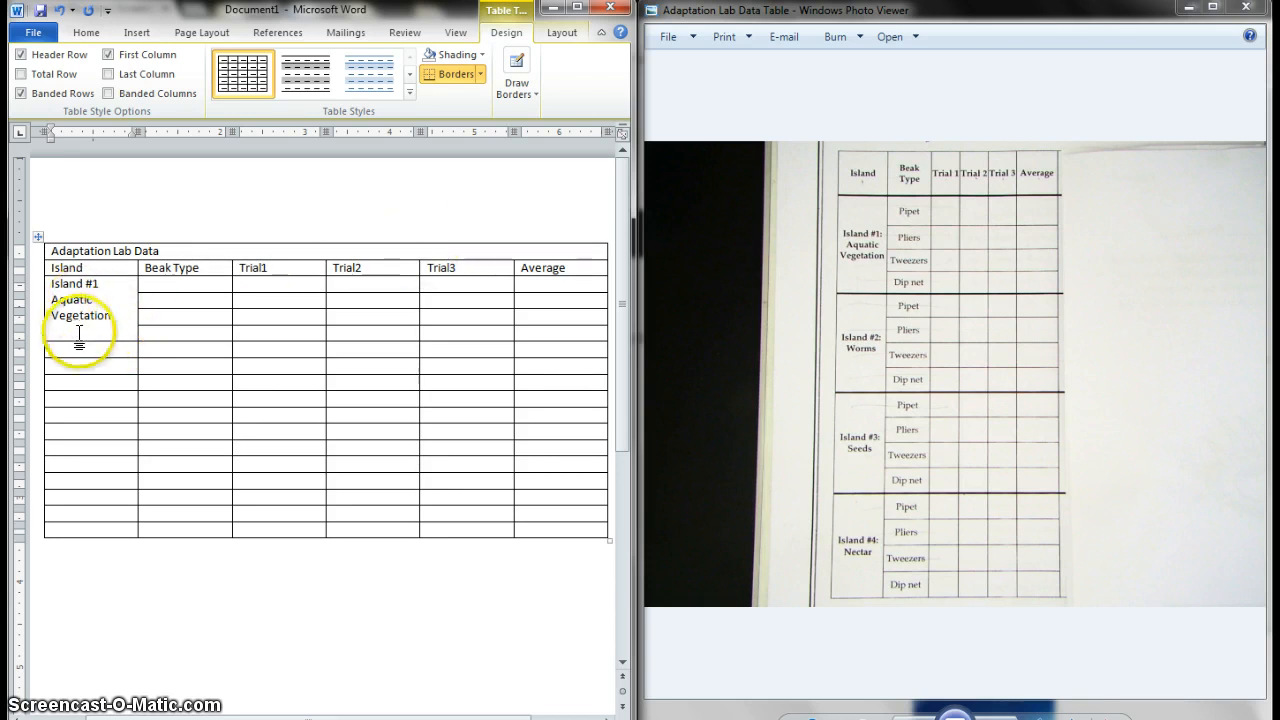
{"action": "left_click", "coordinate": [135, 320]}
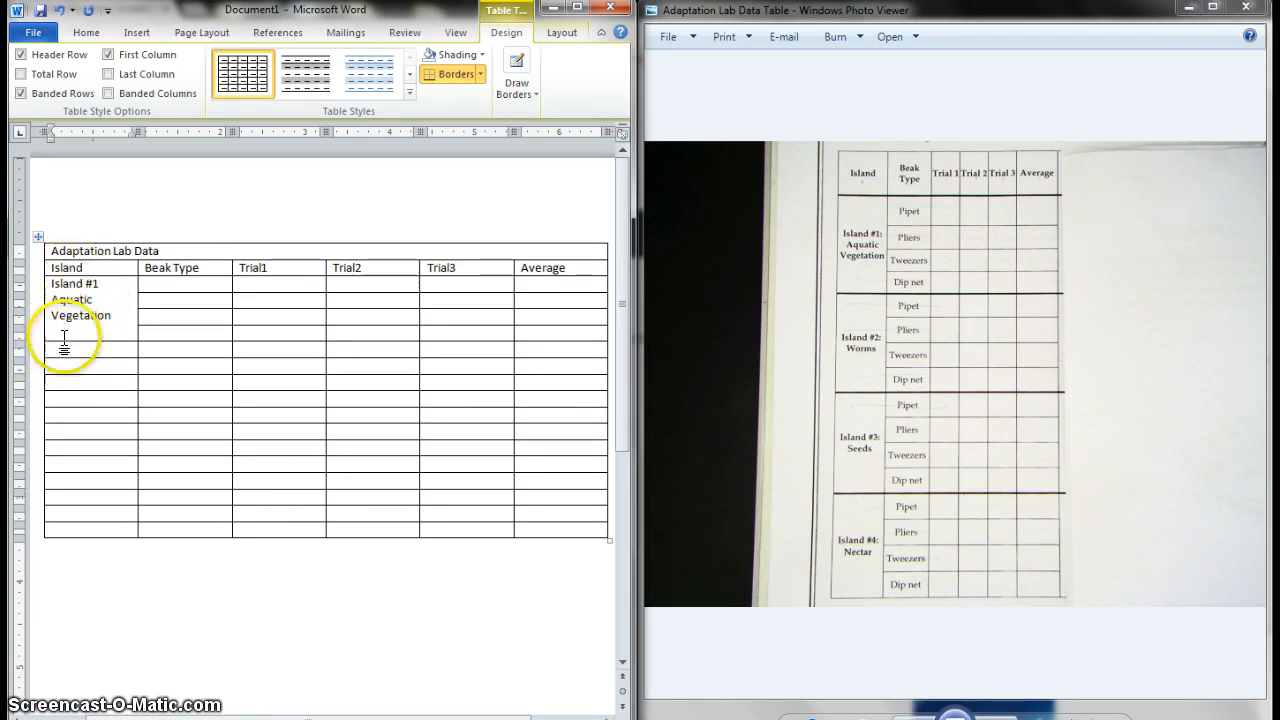
Merge the four first-column cells directly below the Island #1 cell into one cell
{"action": "left_click", "coordinate": [50, 347]}
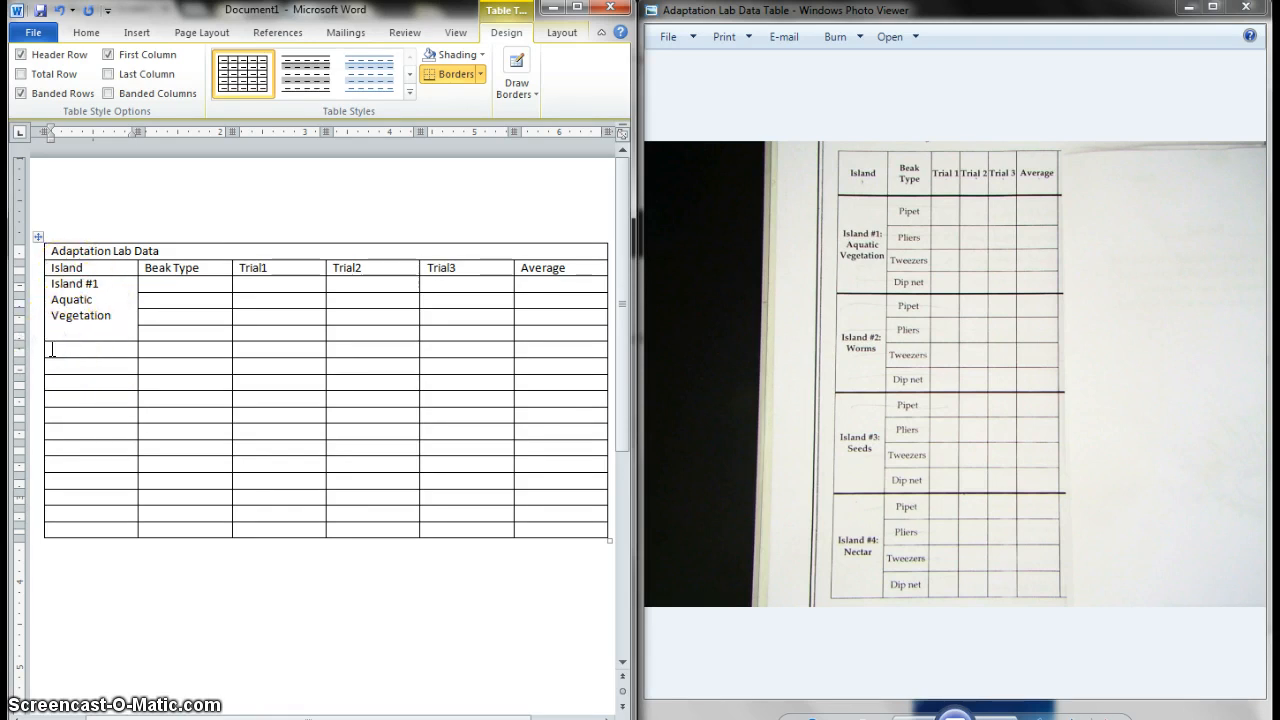
{"action": "left_click_drag", "start_coordinate": [51, 347], "coordinate": [62, 396]}
{"action": "right_click", "coordinate": [57, 386]}
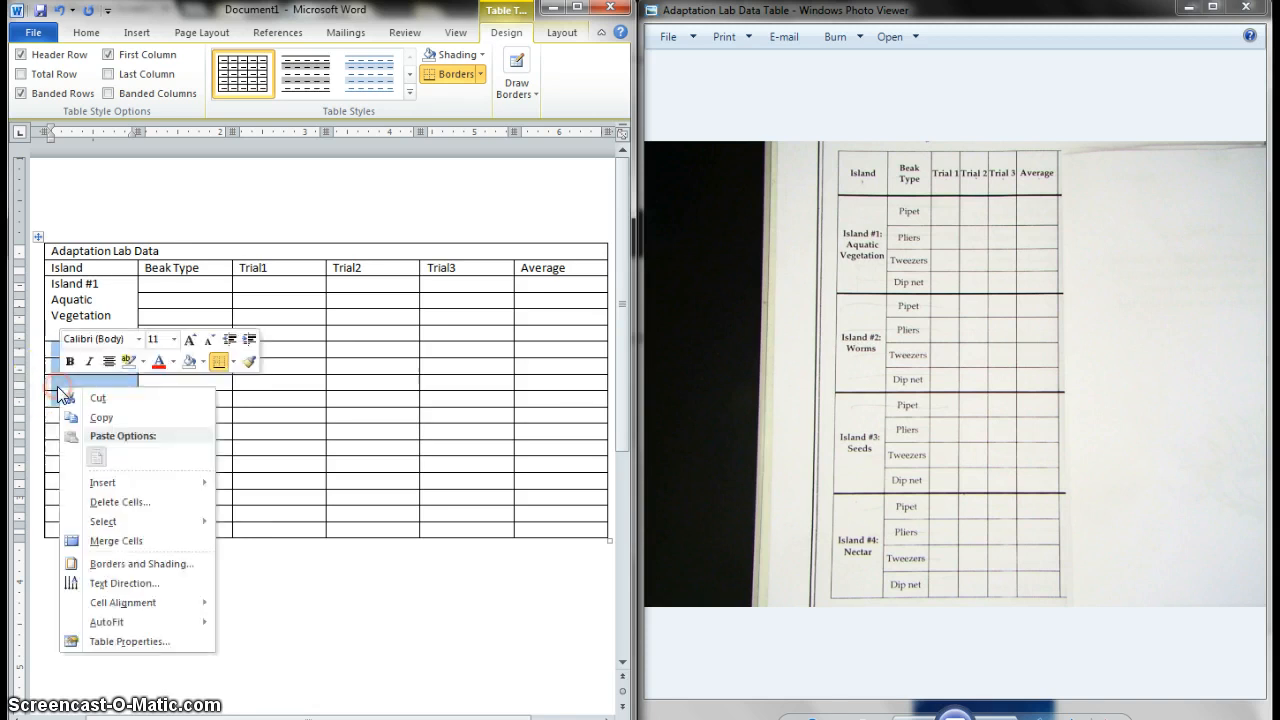
{"action": "left_click", "coordinate": [112, 540]}
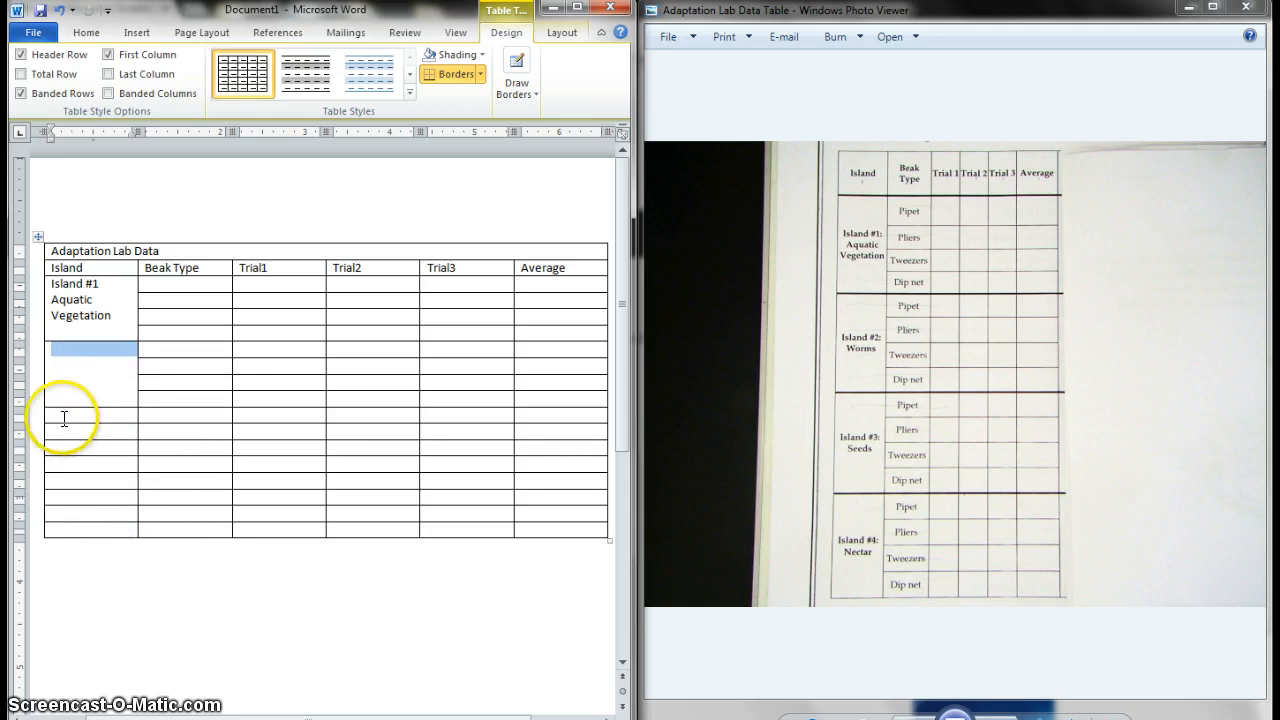
Merge the remaining eight cells of the first column into two cells spanning four rows each
{"action": "left_click", "coordinate": [57, 418]}
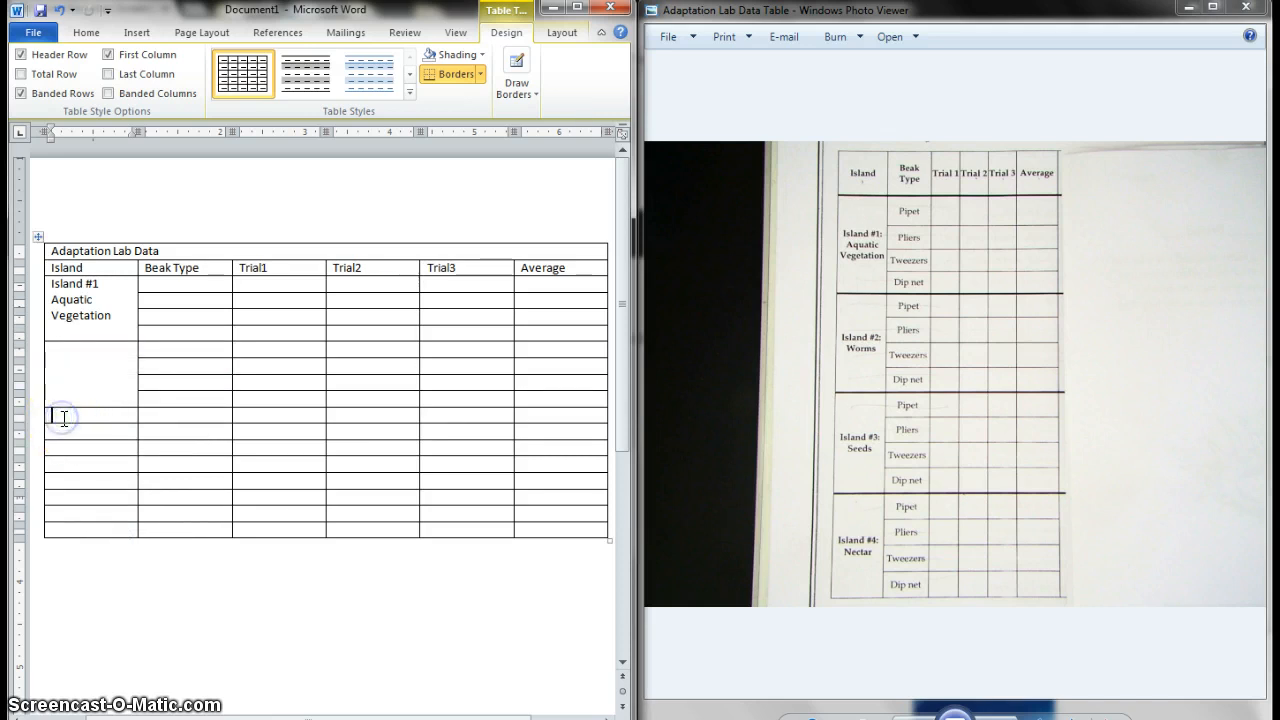
{"action": "left_click", "coordinate": [54, 416]}
{"action": "left_click_drag", "start_coordinate": [54, 416], "coordinate": [67, 456]}
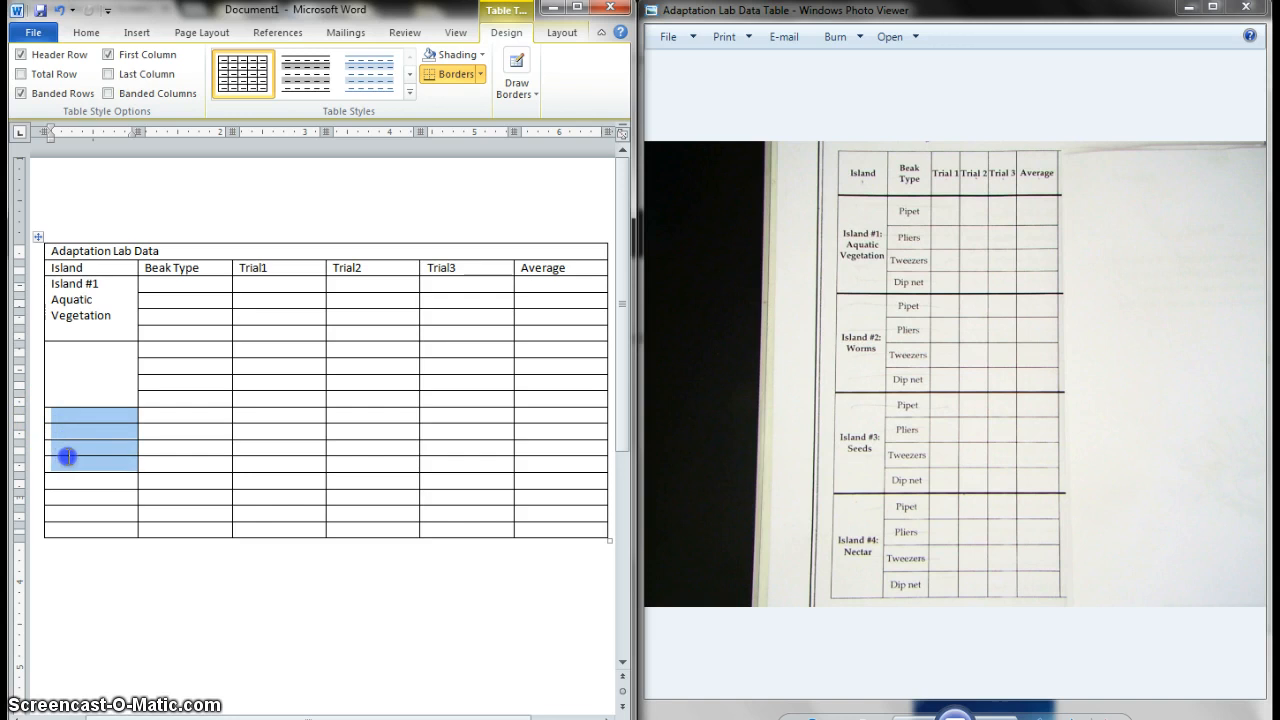
{"action": "right_click", "coordinate": [67, 452]}
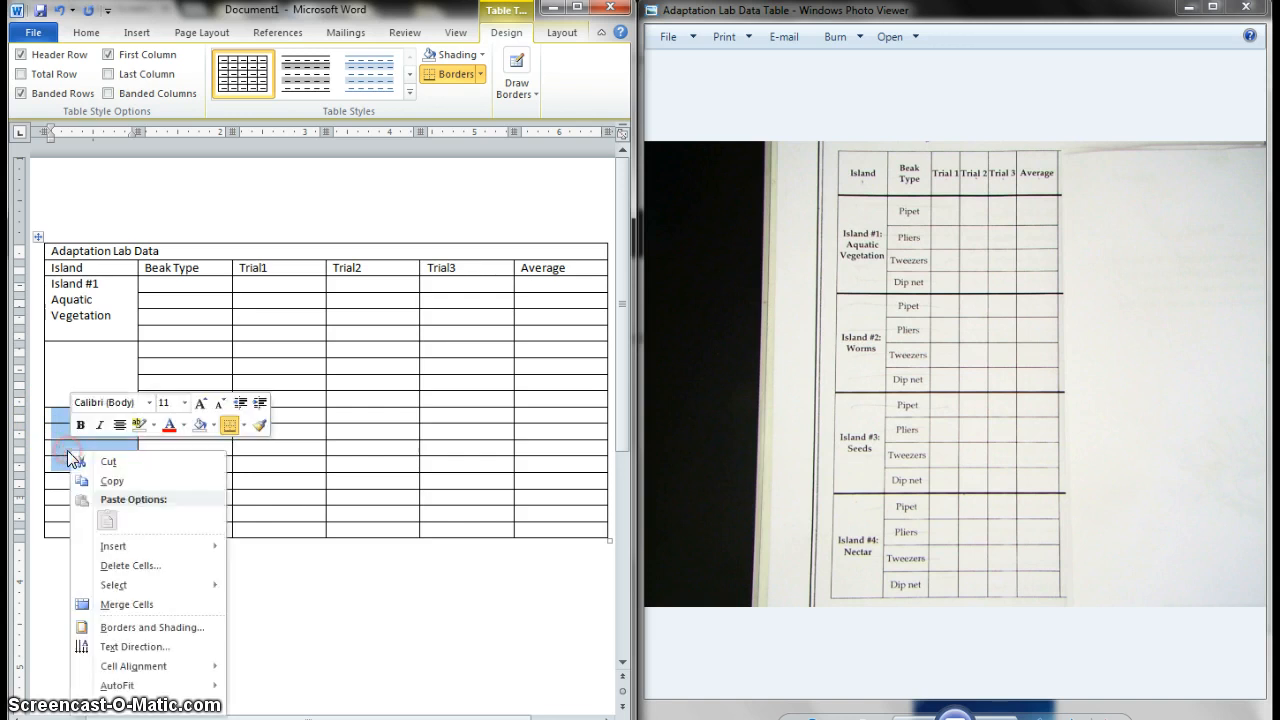
{"action": "left_click", "coordinate": [127, 610]}
{"action": "left_click_drag", "start_coordinate": [57, 480], "coordinate": [60, 526]}
{"action": "right_click", "coordinate": [67, 519]}
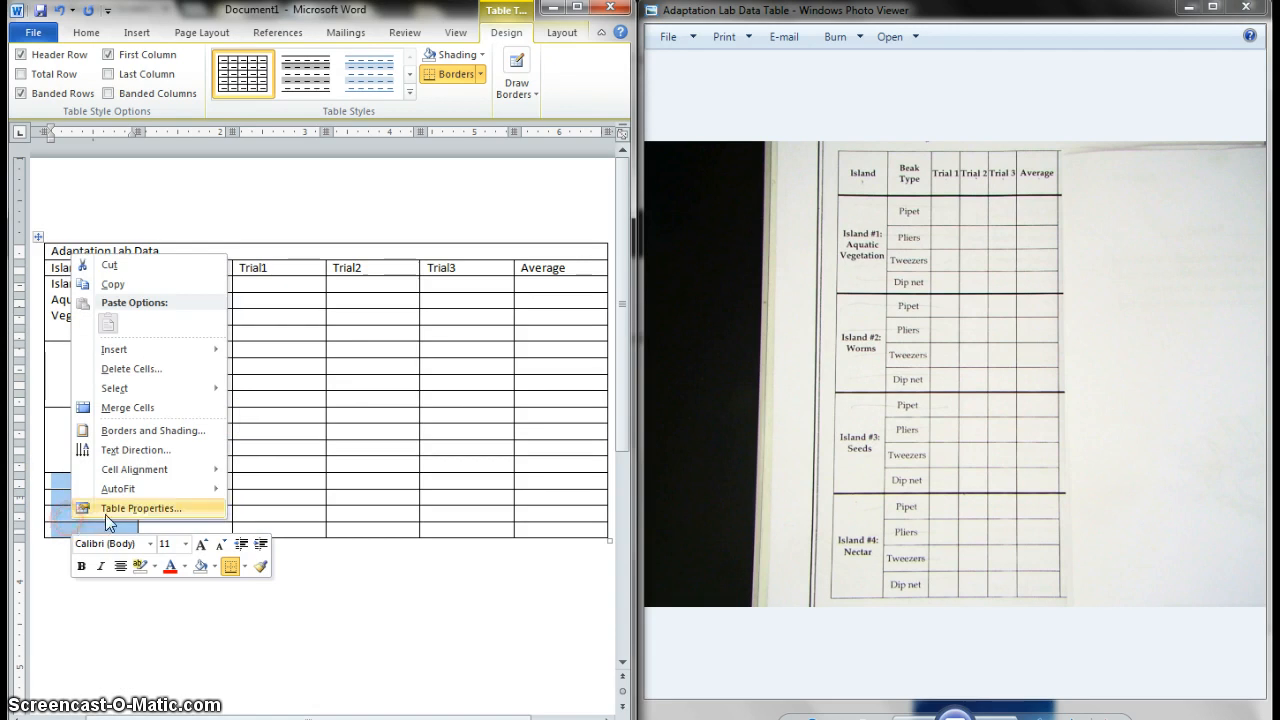
{"action": "left_click", "coordinate": [128, 407]}
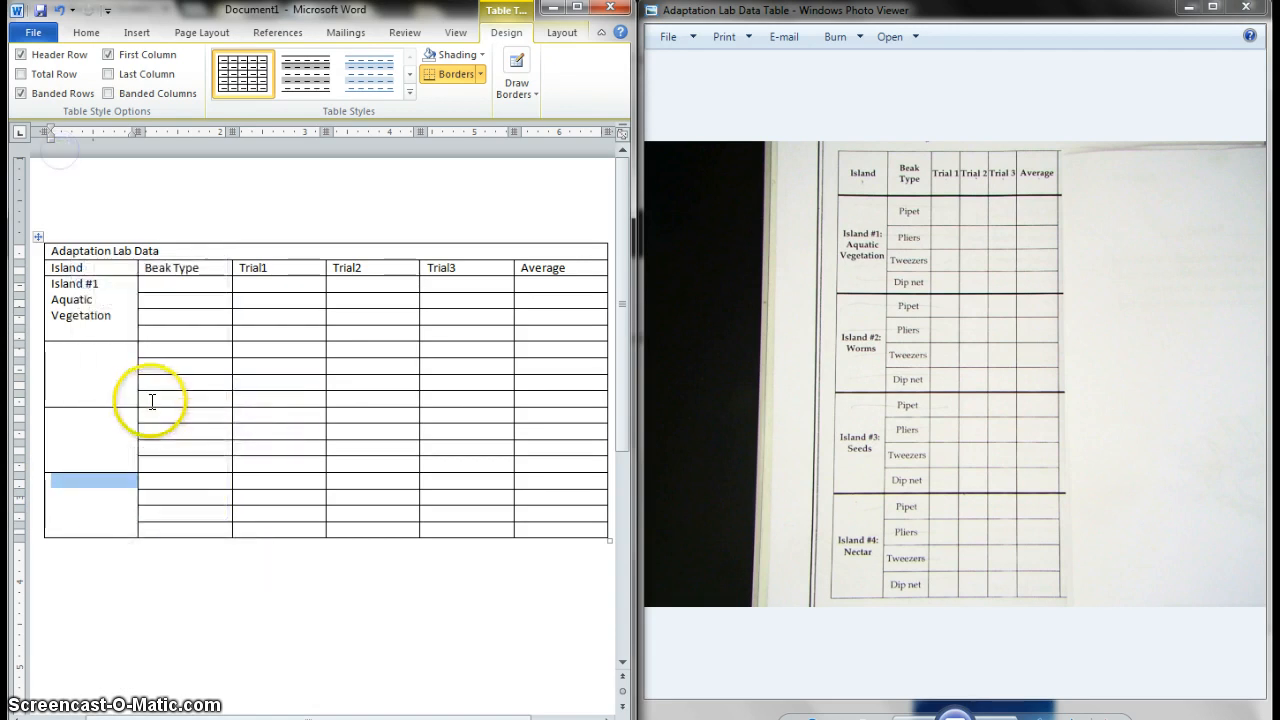
Label the three empty merged cells "Island #2 Worms", "Island #3 Seeds" and "Island #4 Nectar", each on two lines
{"action": "left_click", "coordinate": [80, 367]}
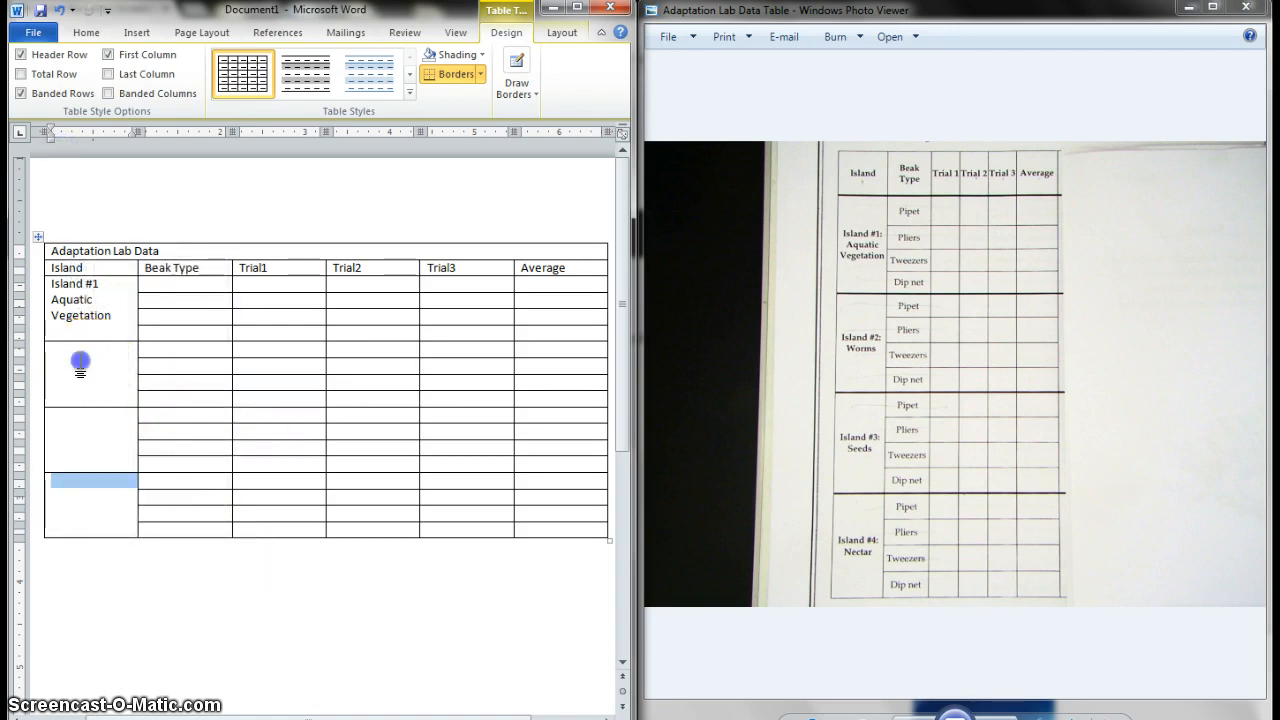
{"action": "type", "text": "Island #2"}
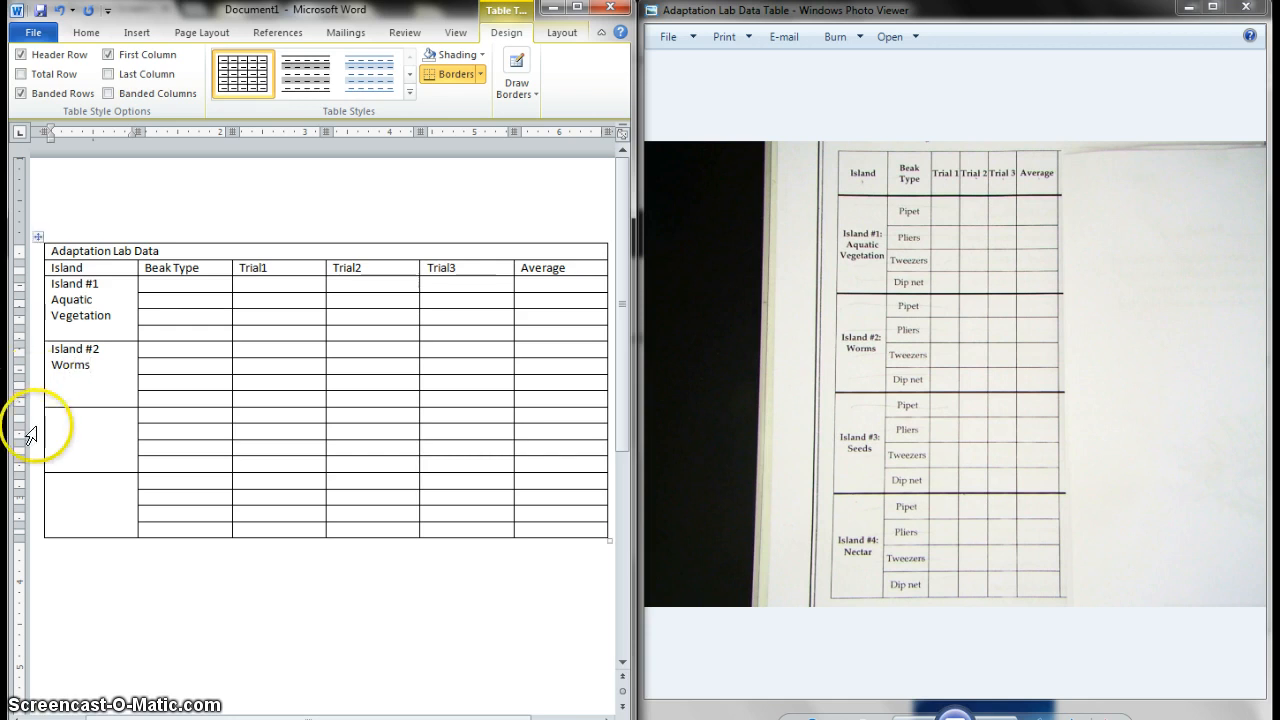
{"action": "left_click", "coordinate": [67, 423]}
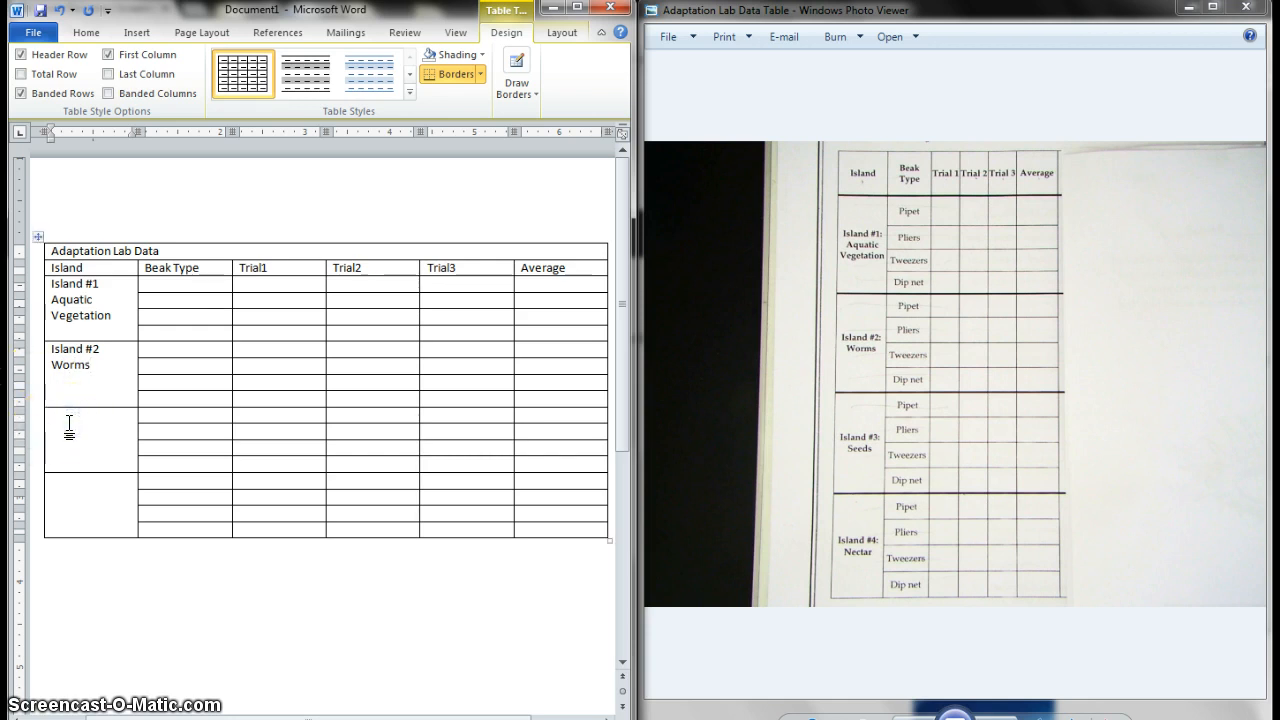
{"action": "type", "text": "Island #3"}
{"action": "left_click", "coordinate": [109, 509]}
{"action": "type", "text": "I"}
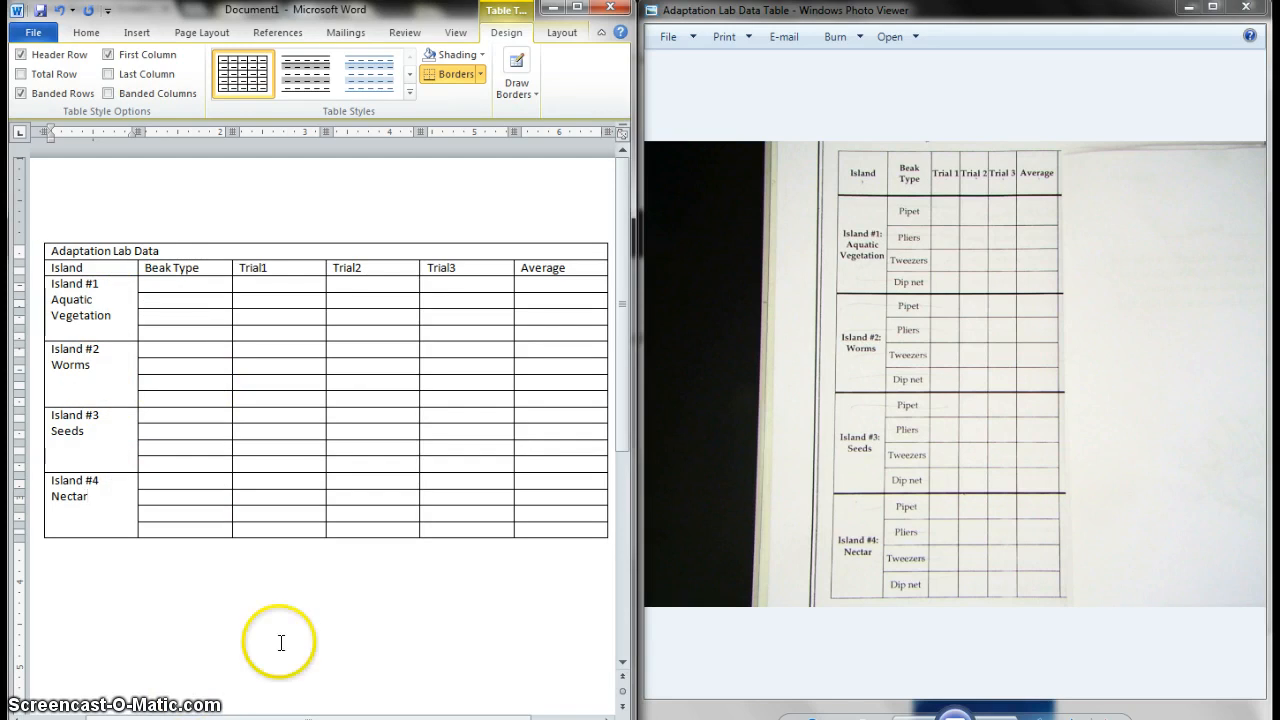
Enter "Pipet", "Pliers", "Tweezers" and "Dip Net" in the four Beak Type cells beside Island #1
{"action": "left_click", "coordinate": [180, 289]}
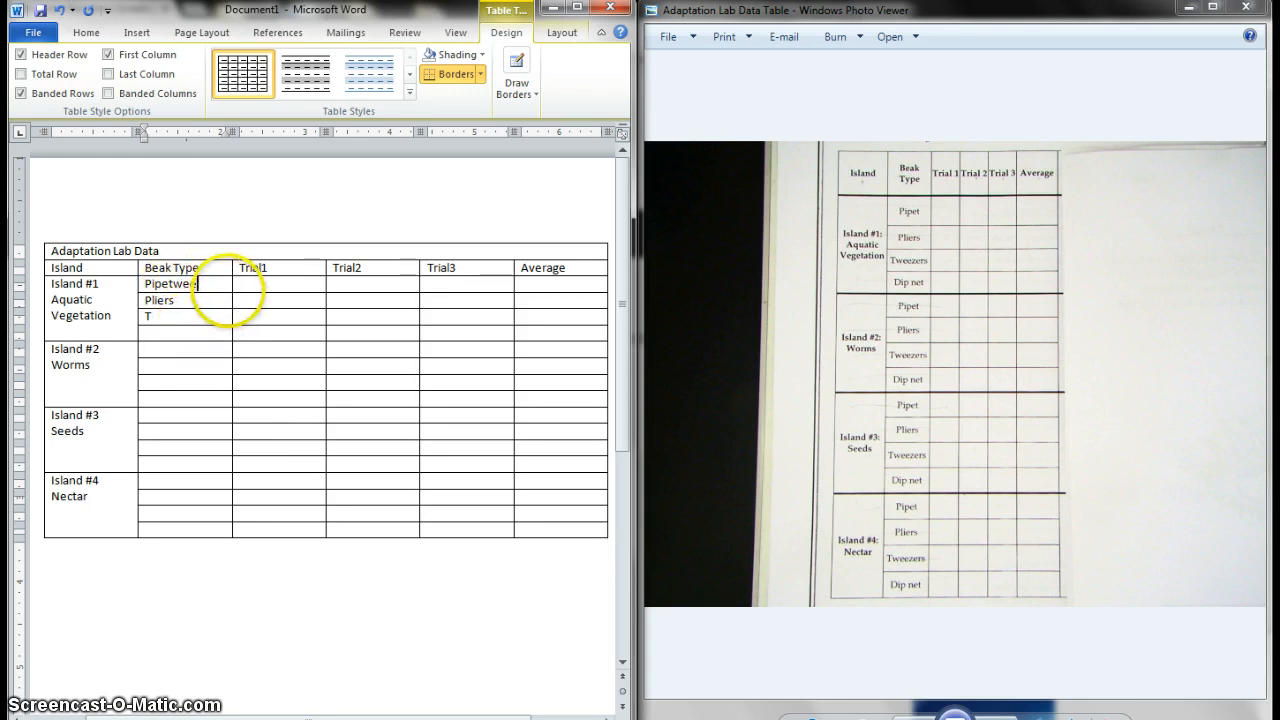
{"action": "left_click", "coordinate": [176, 318]}
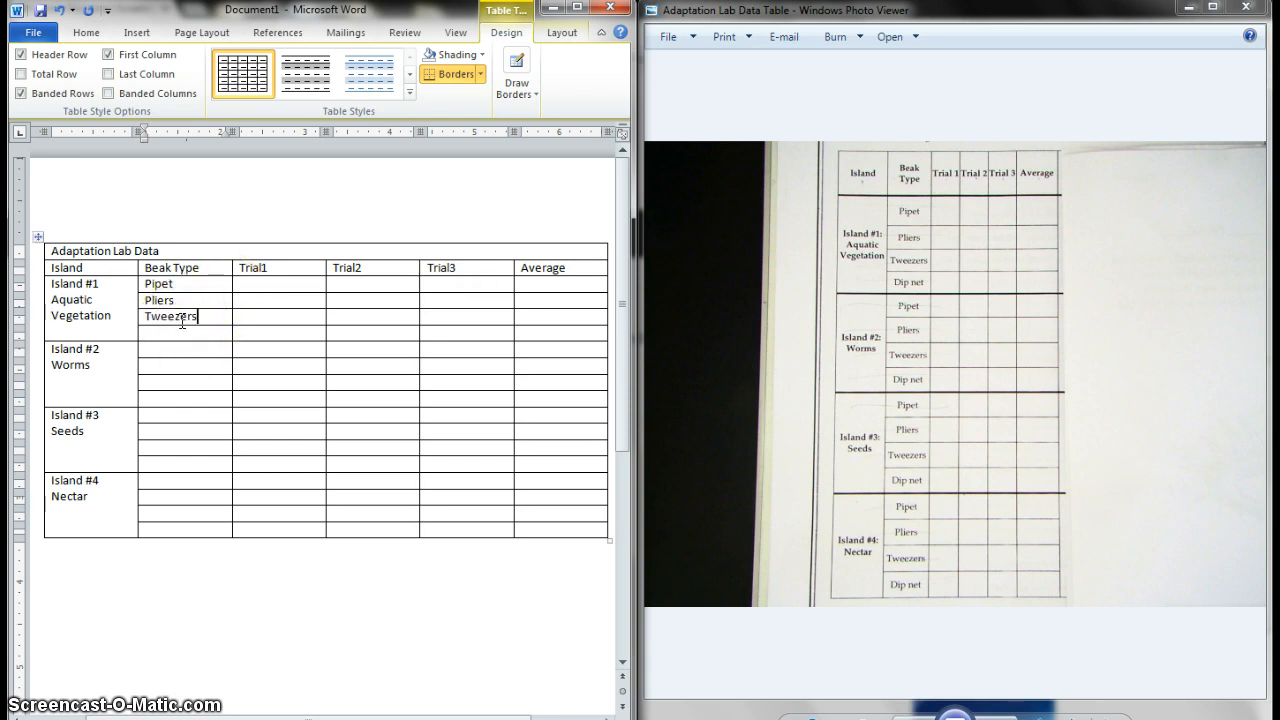
{"action": "left_click", "coordinate": [150, 336]}
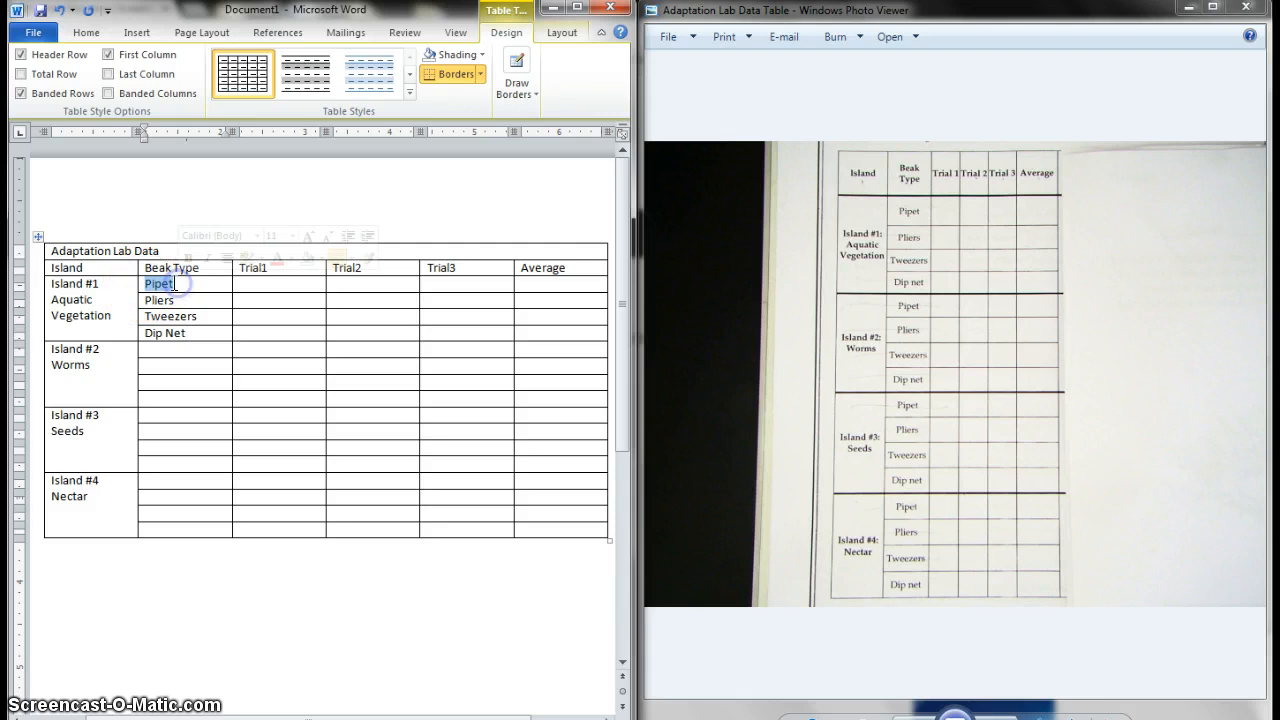
Copy "Pipet" from the Island #1 rows into the first Beak Type cell of Island #2
{"action": "right_click", "coordinate": [171, 284]}
{"action": "left_click", "coordinate": [210, 317]}
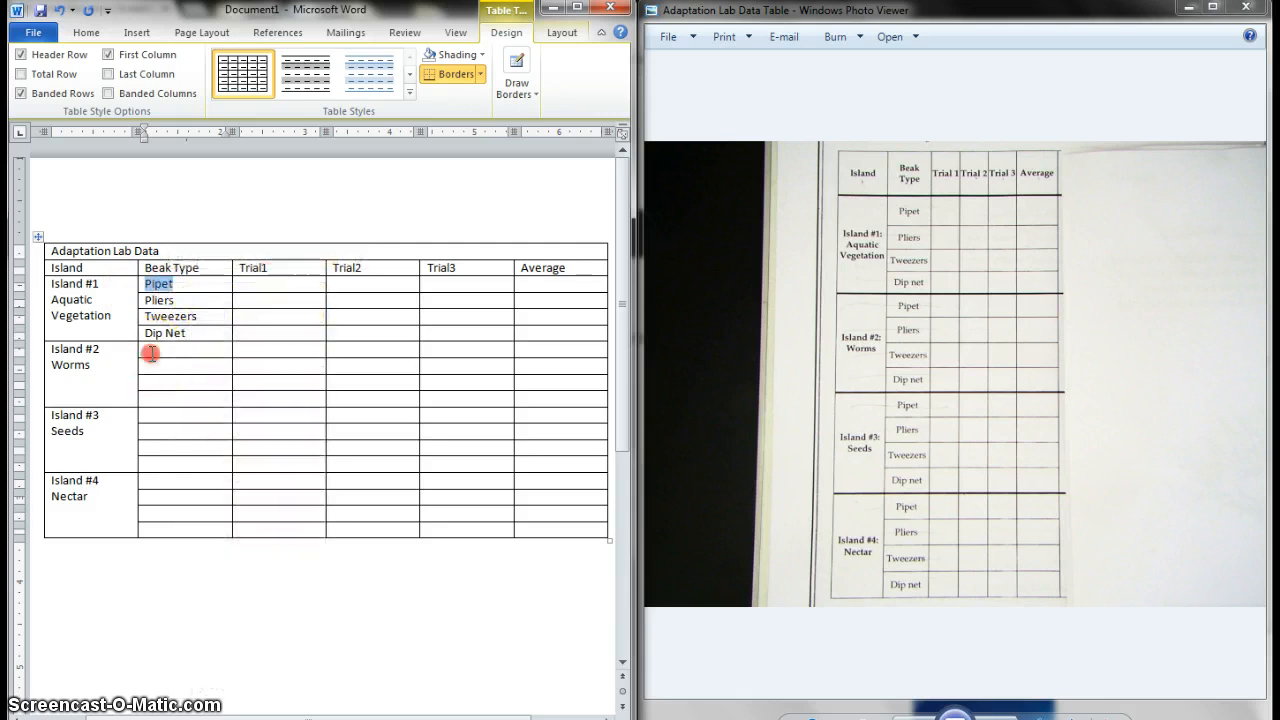
{"action": "right_click", "coordinate": [149, 349]}
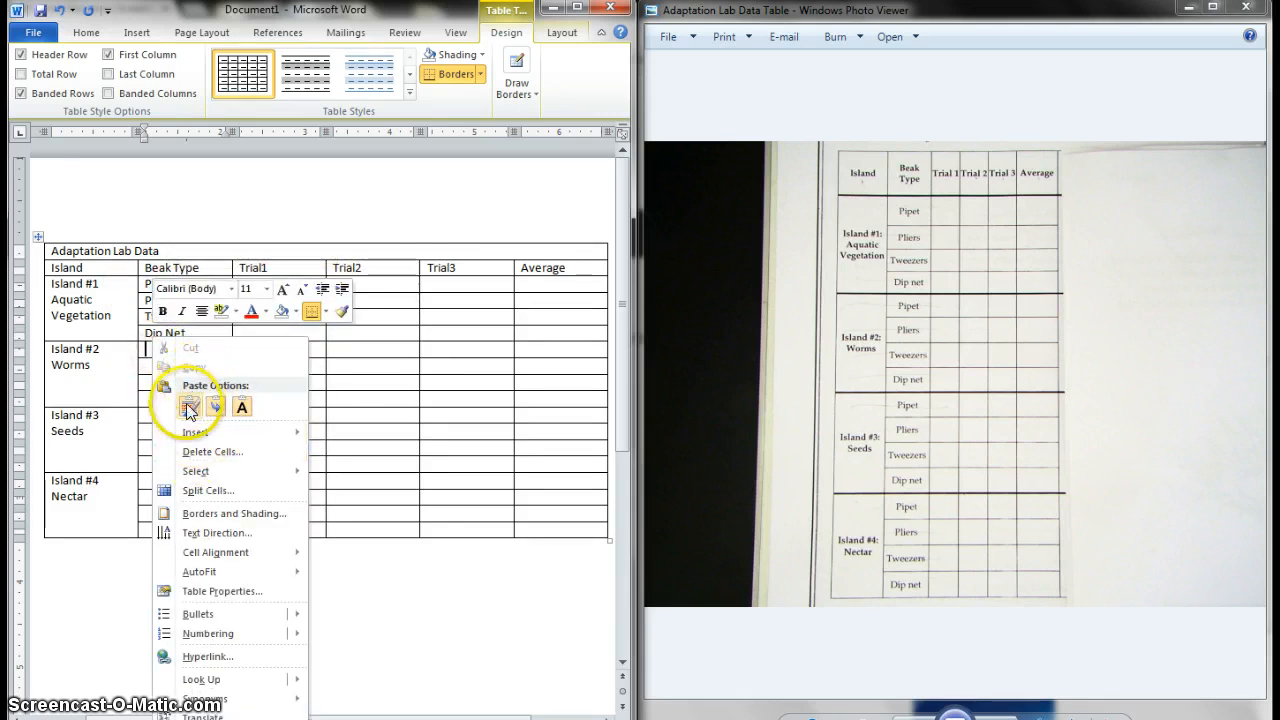
{"action": "left_click", "coordinate": [189, 406]}
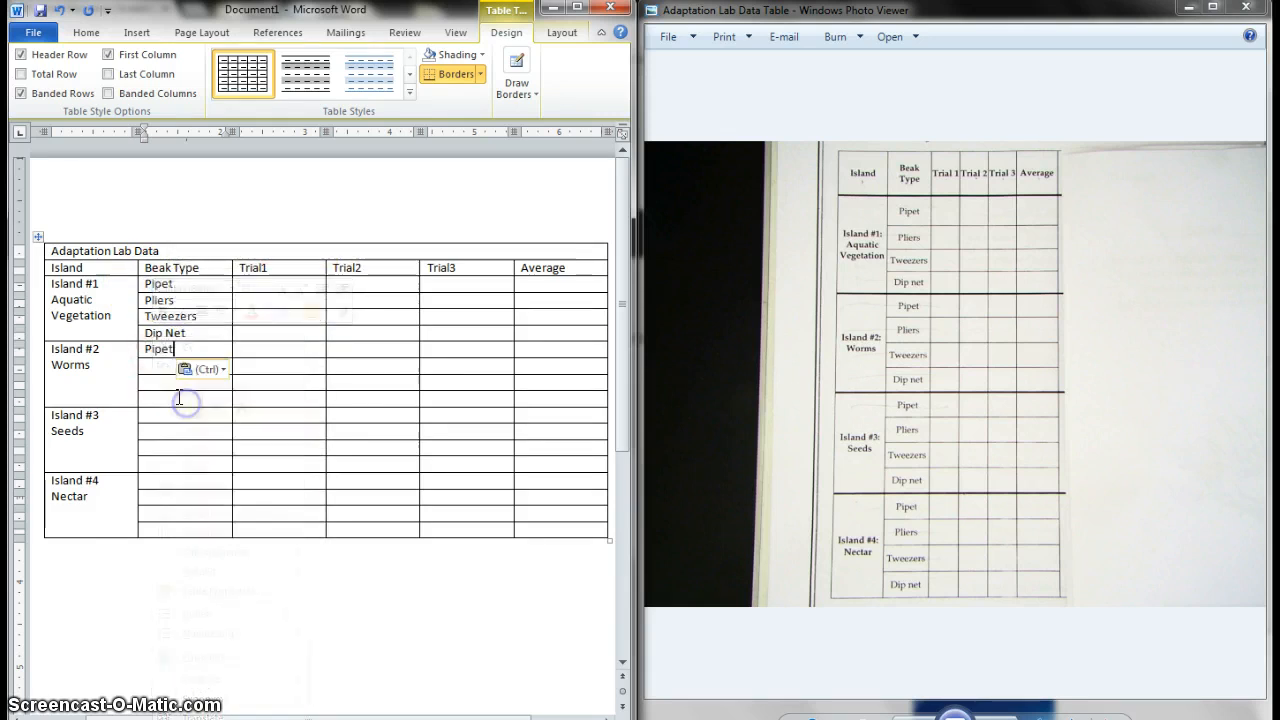
Copy "Pliers" from the Island #1 rows into the second Beak Type cell of Island #2
{"action": "left_click_drag", "start_coordinate": [139, 302], "coordinate": [173, 300]}
{"action": "right_click", "coordinate": [163, 306]}
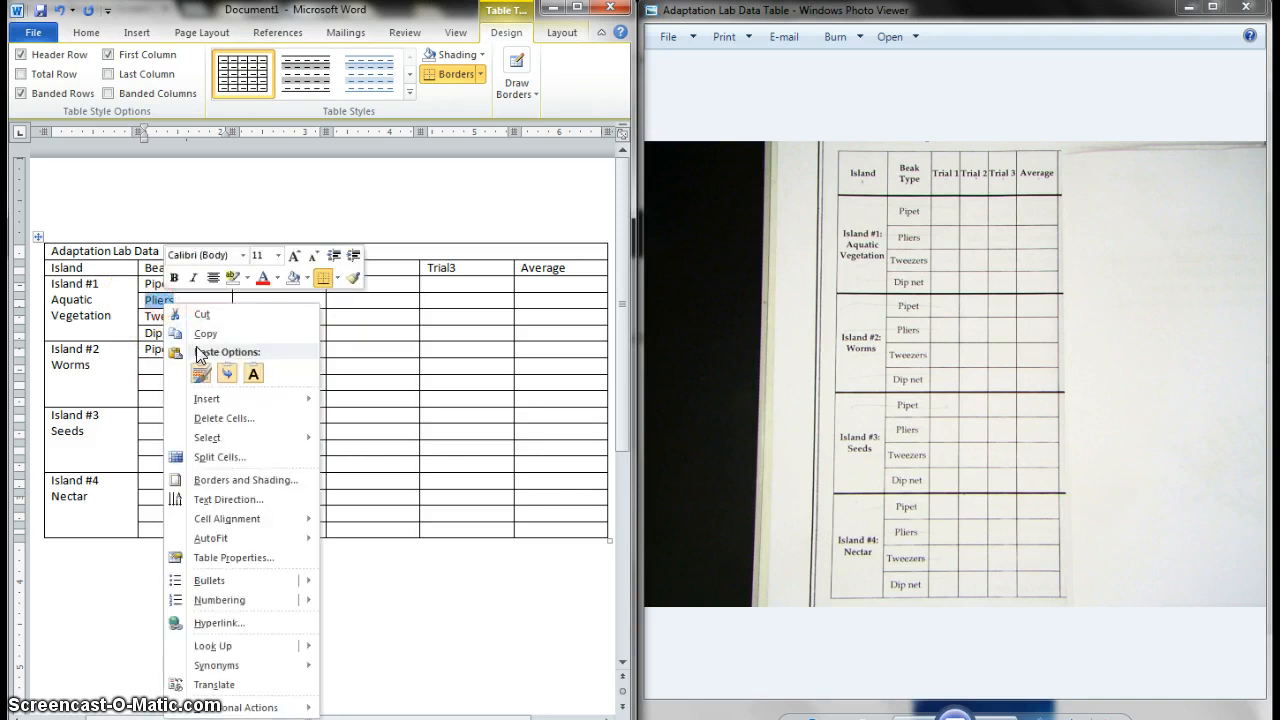
{"action": "left_click", "coordinate": [200, 331]}
{"action": "right_click", "coordinate": [153, 369]}
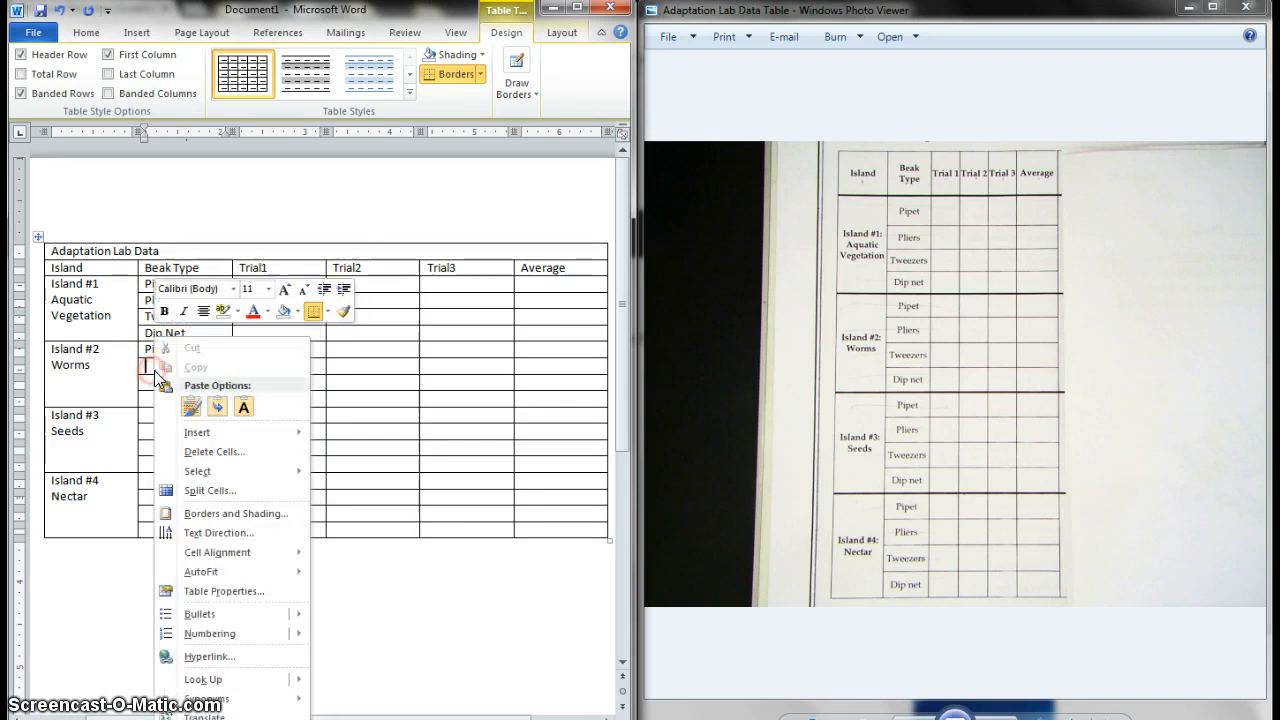
{"action": "left_click", "coordinate": [191, 408]}
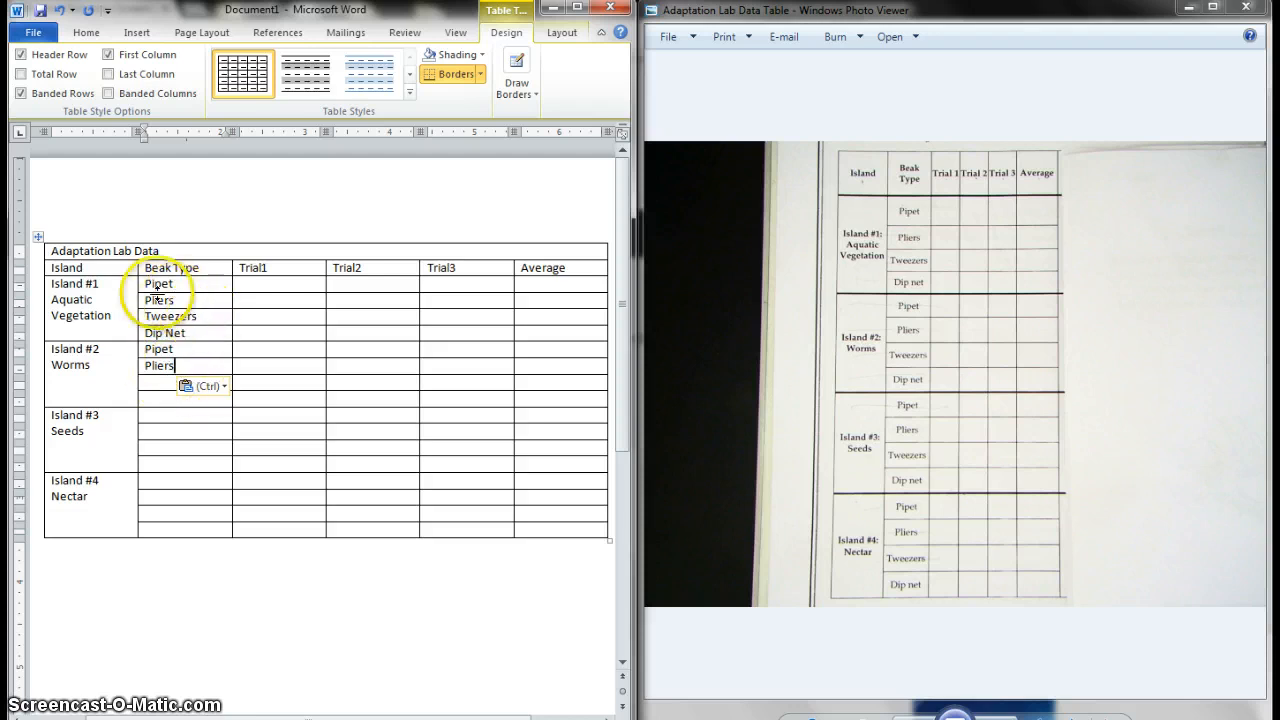
Copy "Pipet" from the Island #1 rows into the first Beak Type cells of Island #3 and Island #4
{"action": "left_click_drag", "start_coordinate": [146, 288], "coordinate": [203, 287]}
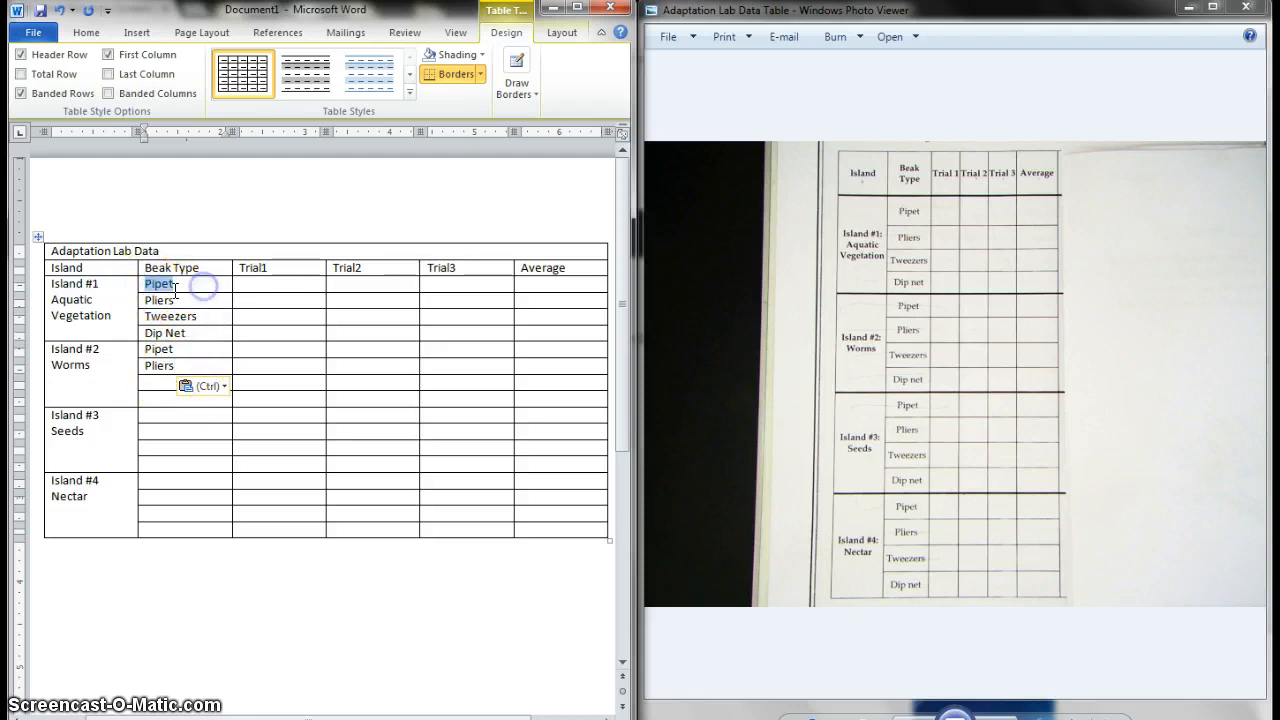
{"action": "right_click", "coordinate": [163, 290]}
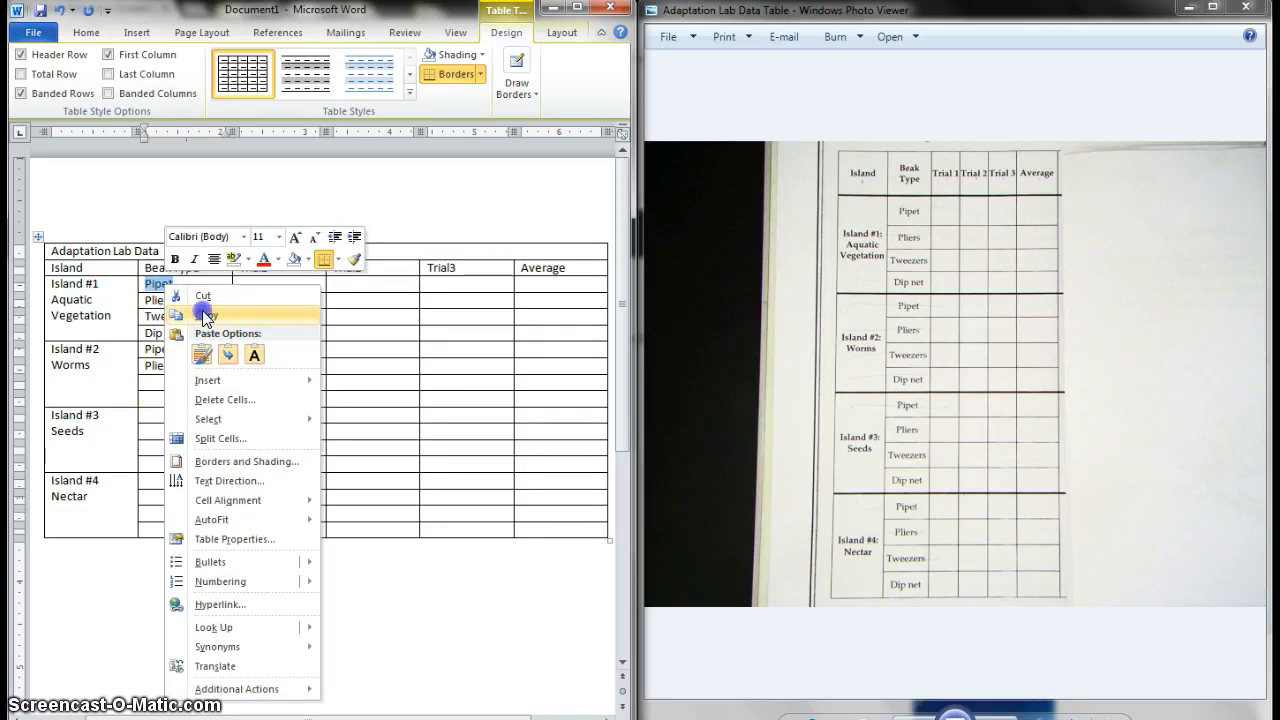
{"action": "left_click", "coordinate": [205, 316]}
{"action": "right_click", "coordinate": [149, 415]}
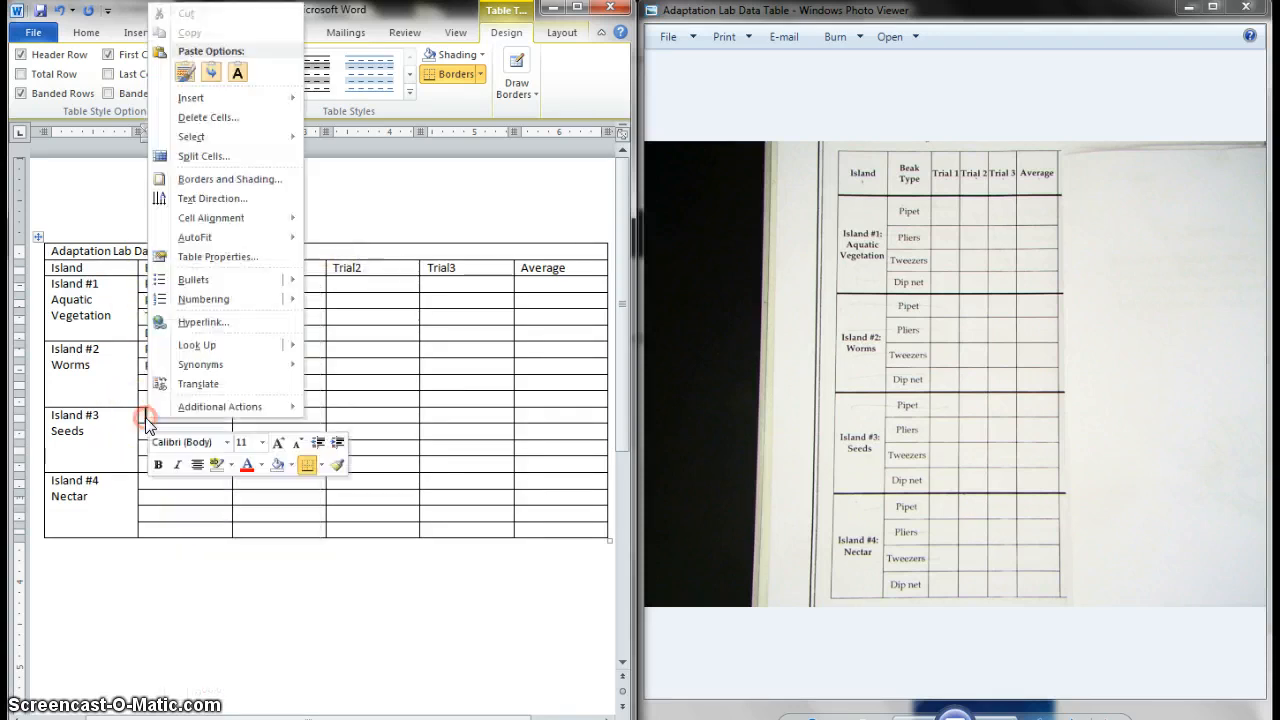
{"action": "left_click", "coordinate": [190, 78]}
{"action": "right_click", "coordinate": [145, 485]}
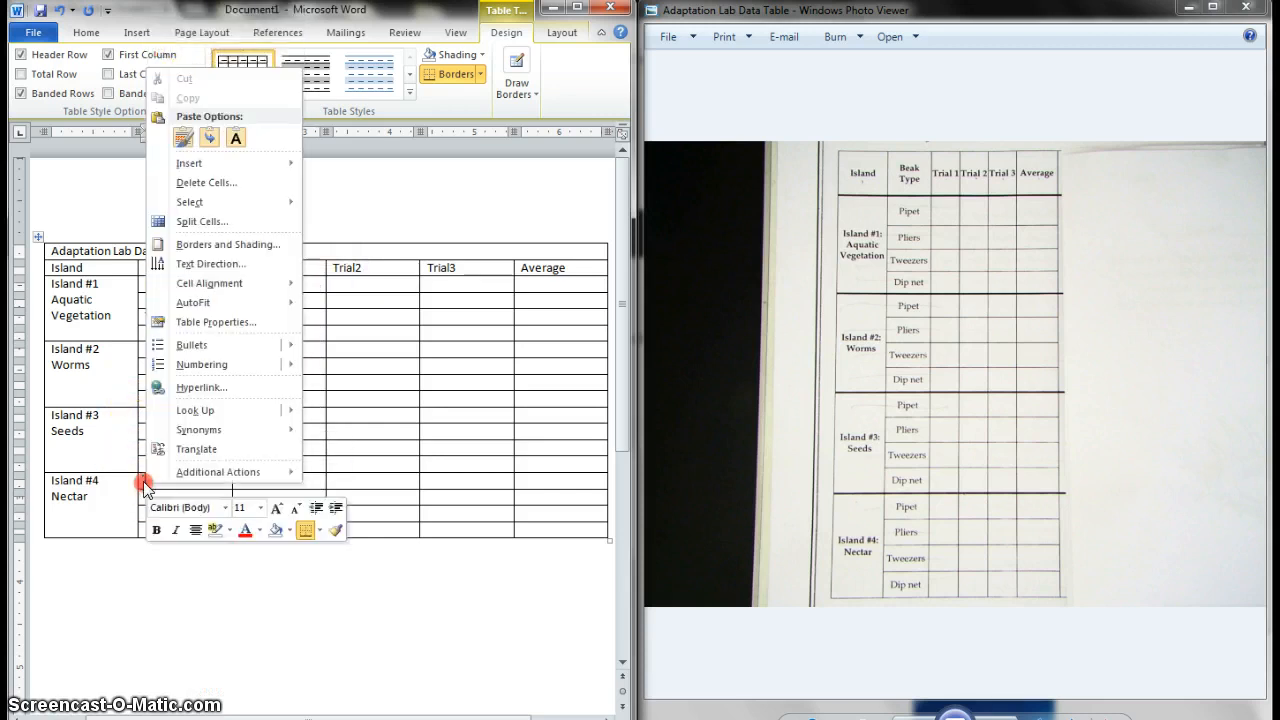
{"action": "left_click", "coordinate": [187, 139]}
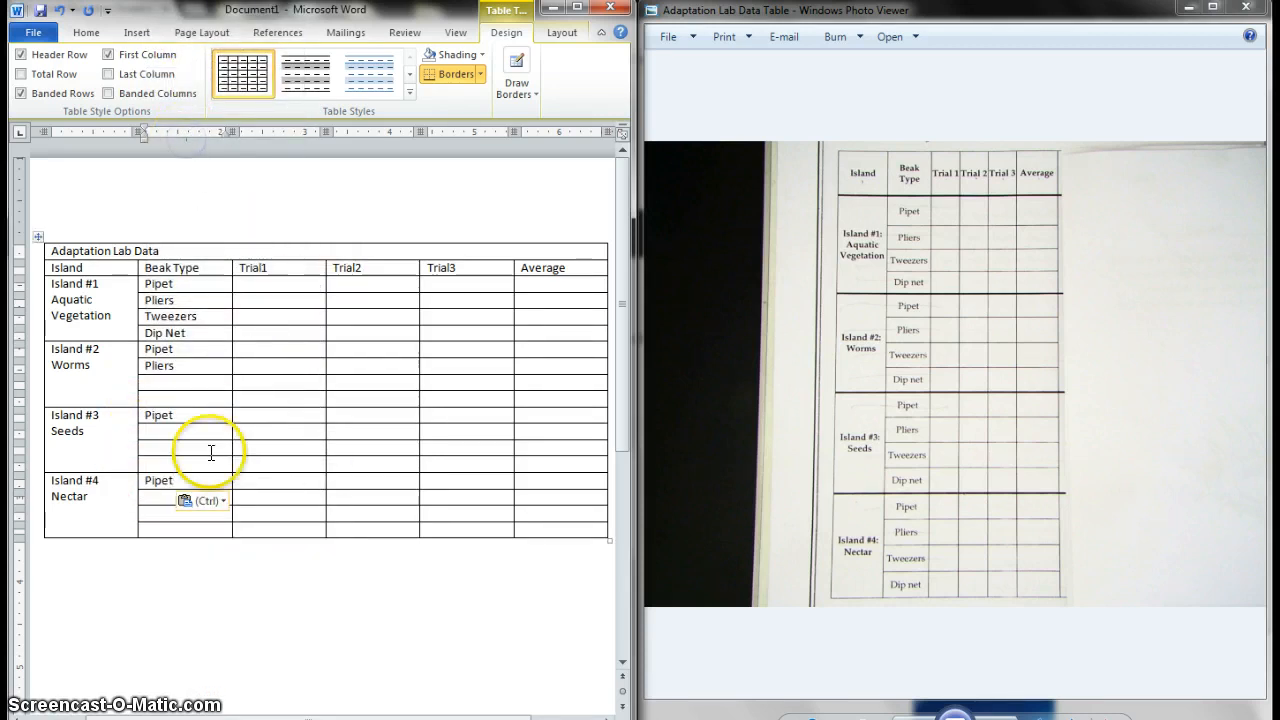
Copy "Pliers" from the Island #1 rows into the second Beak Type cells of Island #3 and Island #4
{"action": "double_click", "coordinate": [174, 300]}
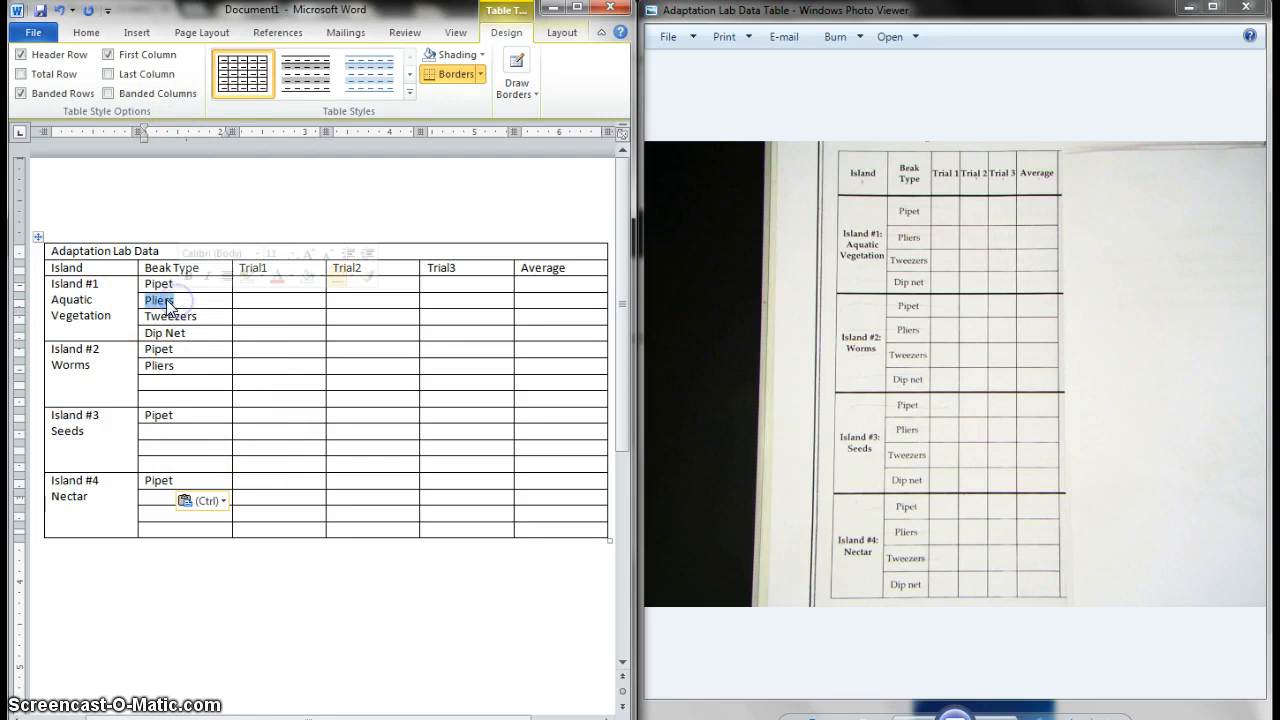
{"action": "right_click", "coordinate": [168, 302]}
{"action": "left_click", "coordinate": [205, 329]}
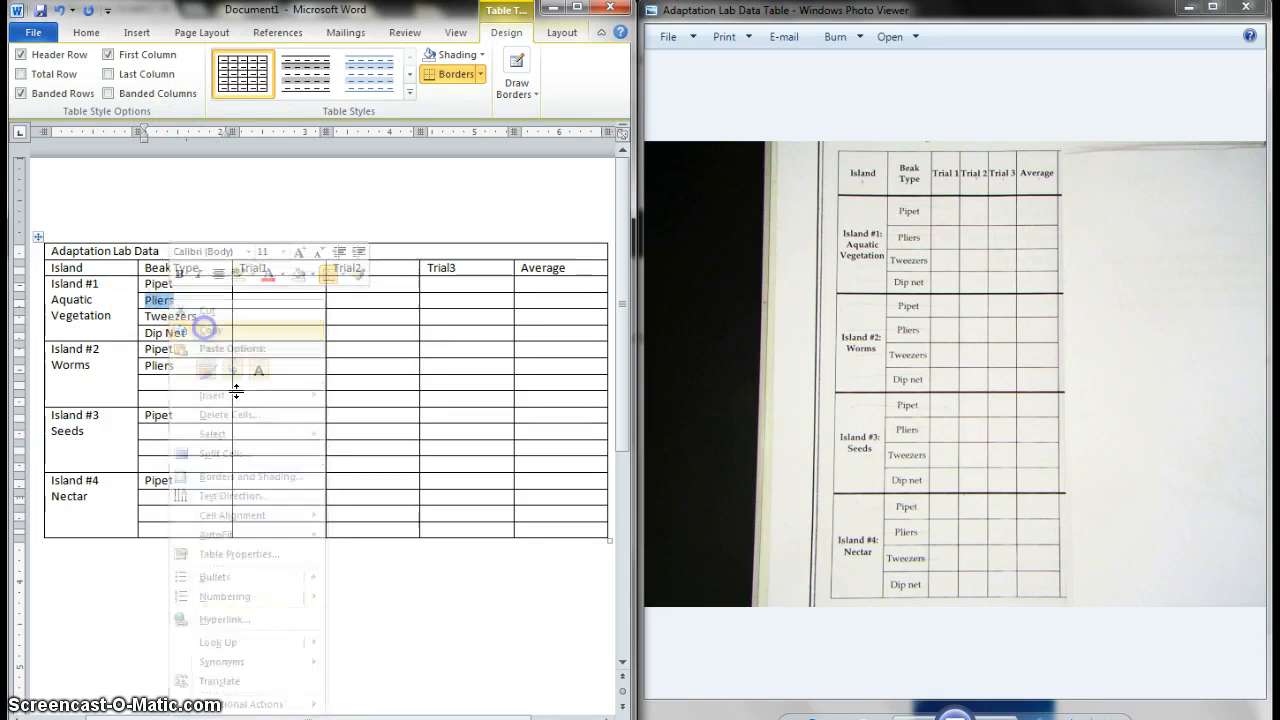
{"action": "right_click", "coordinate": [143, 431]}
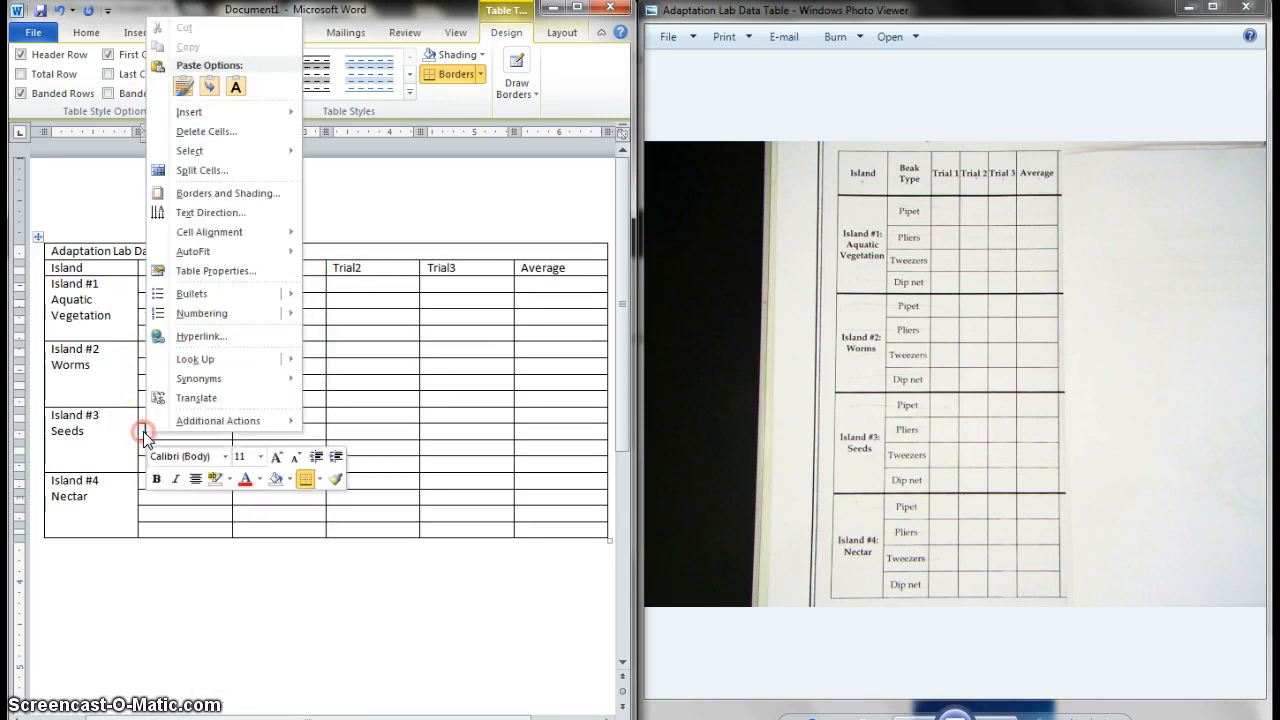
{"action": "left_click", "coordinate": [184, 87]}
{"action": "left_click", "coordinate": [161, 456]}
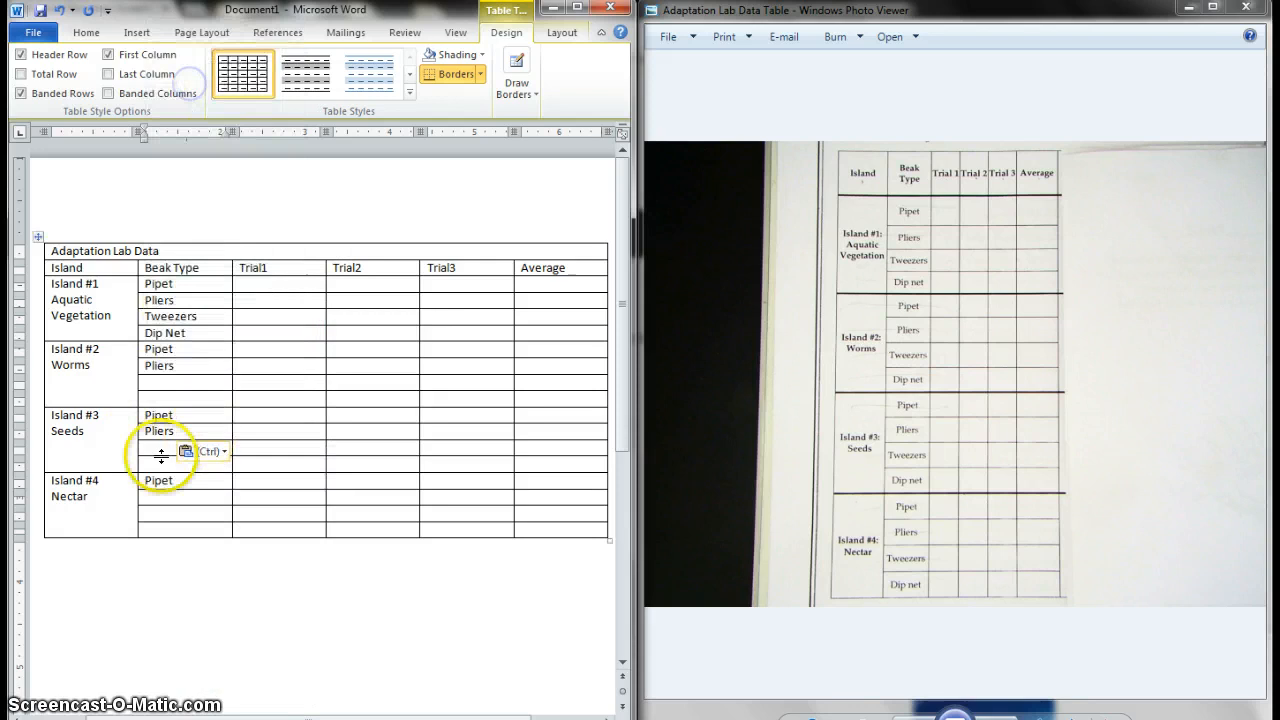
{"action": "right_click", "coordinate": [160, 498]}
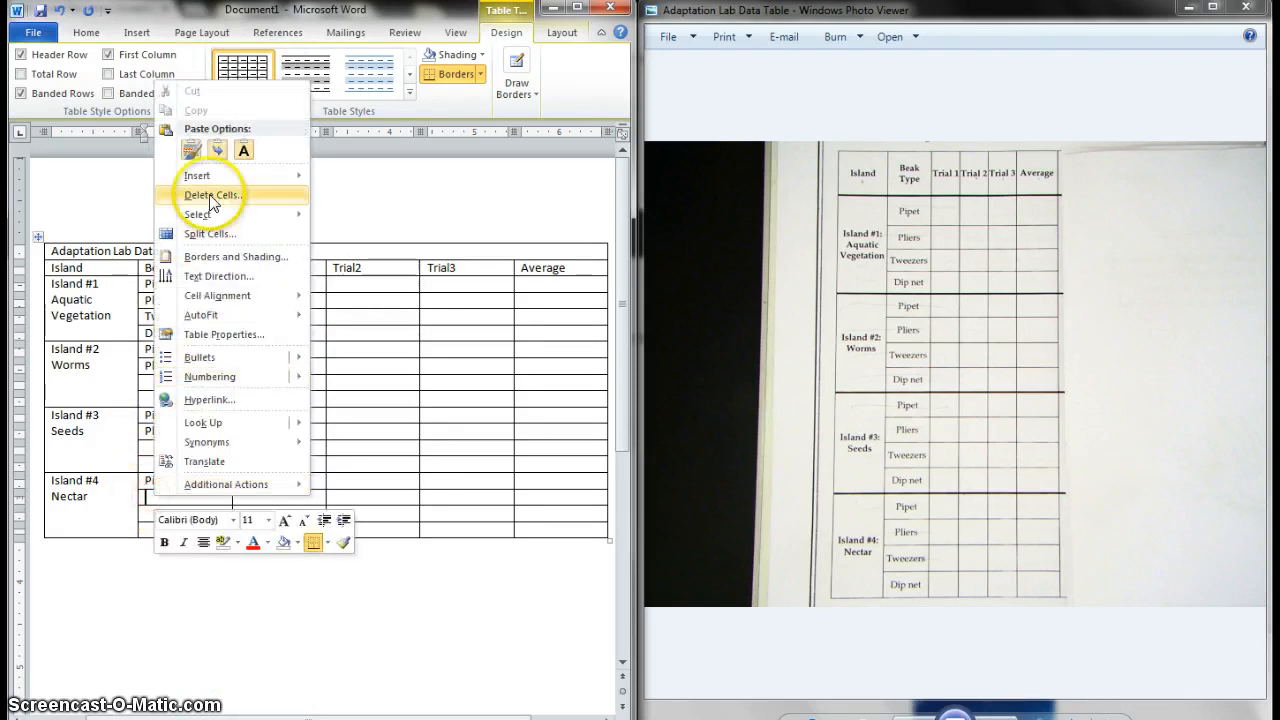
{"action": "left_click", "coordinate": [191, 150]}
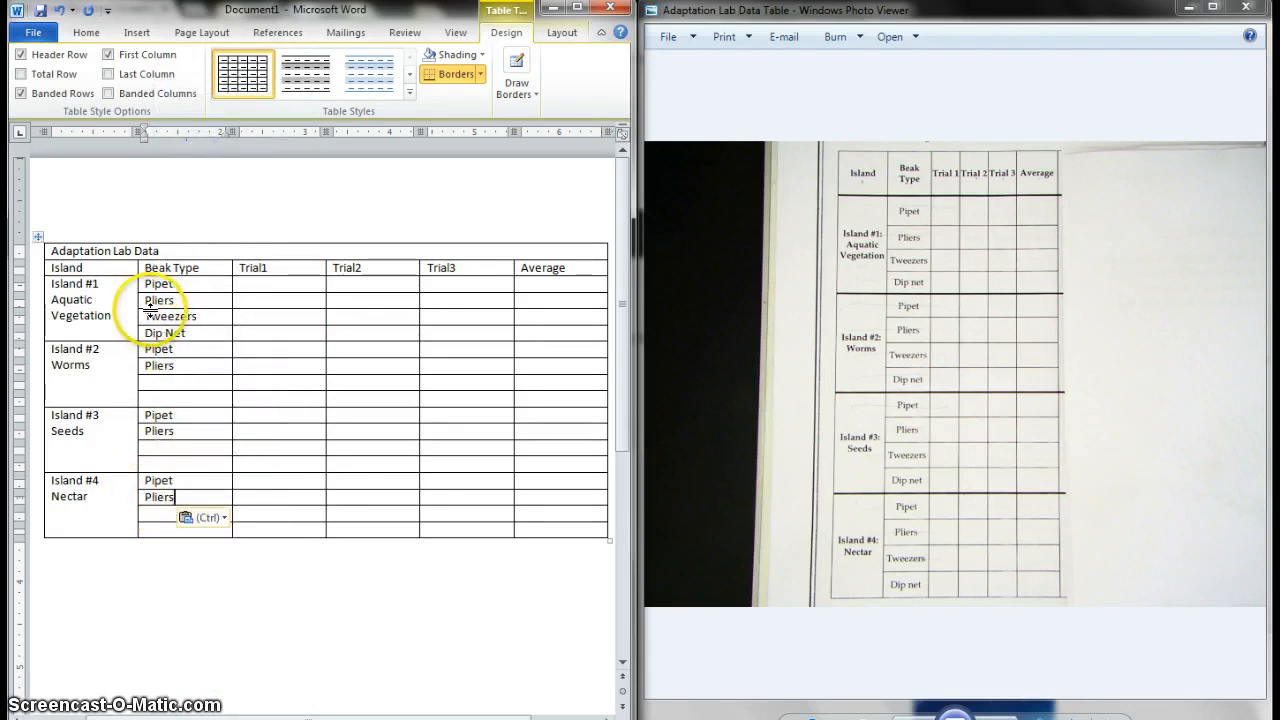
Copy "Tweezers" from the Island #1 rows into the third Beak Type cells of Island #2 and Island #4
{"action": "left_click", "coordinate": [148, 316]}
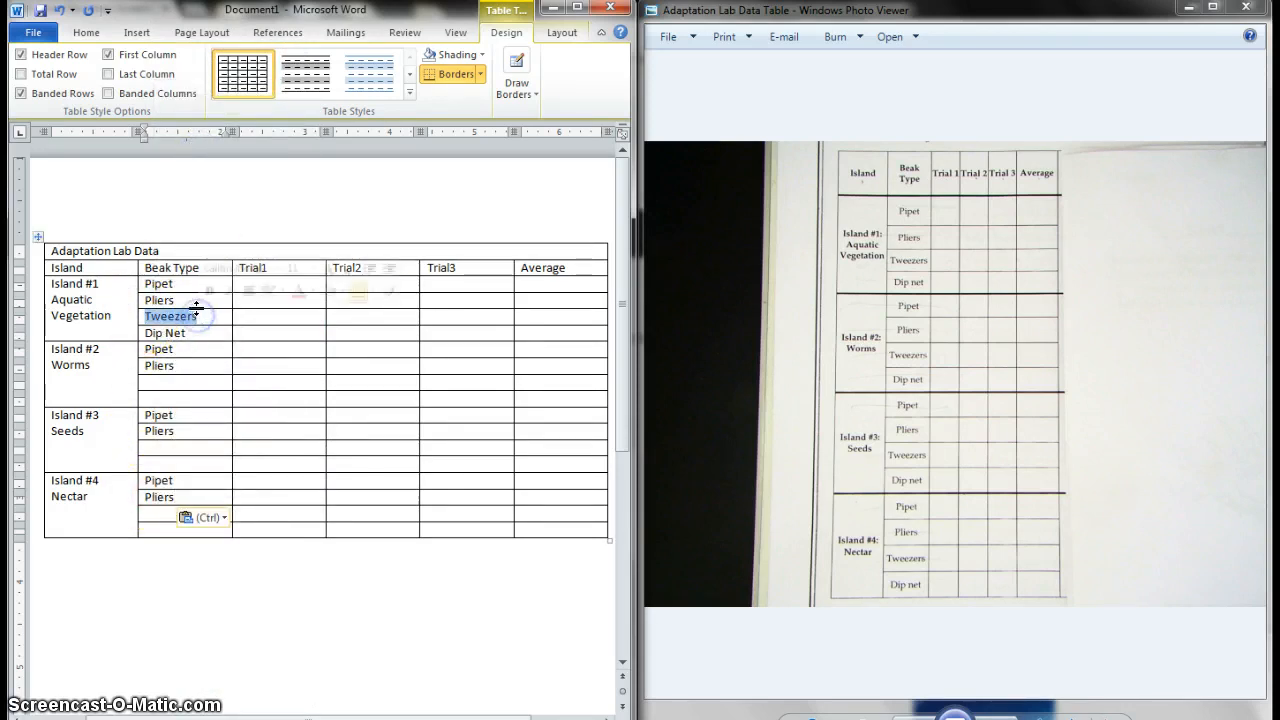
{"action": "right_click", "coordinate": [166, 315]}
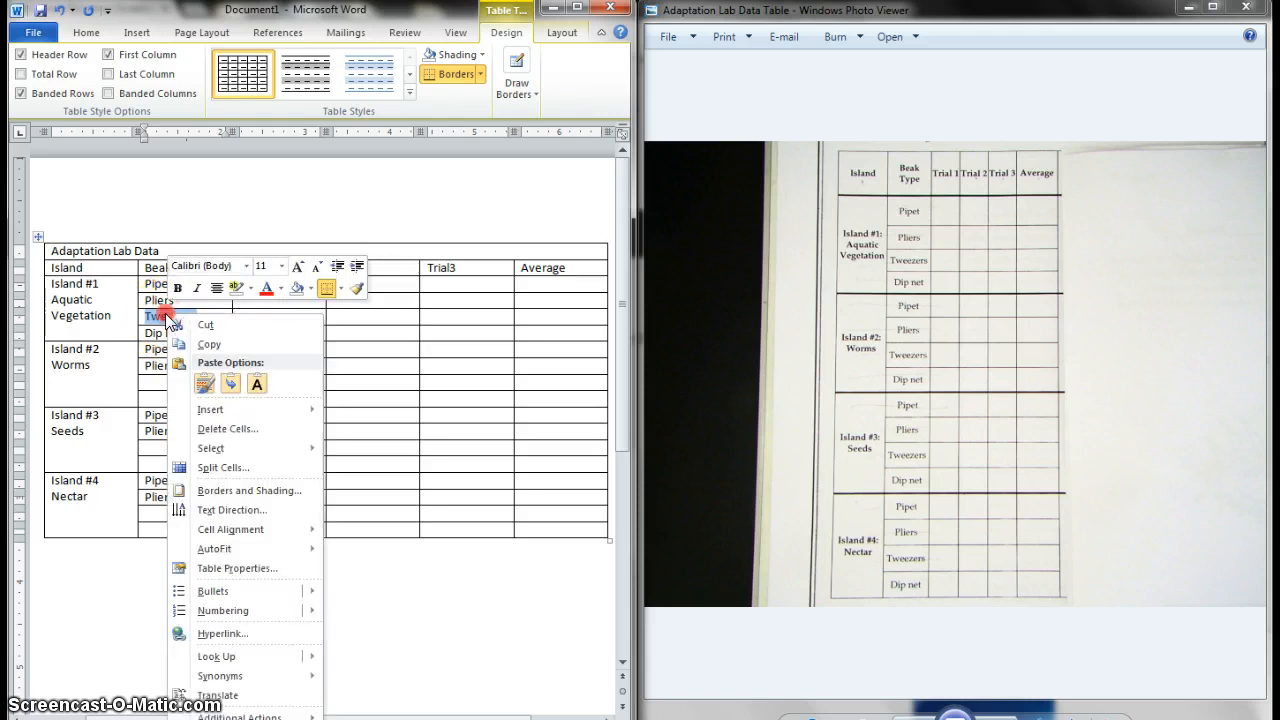
{"action": "left_click", "coordinate": [209, 344]}
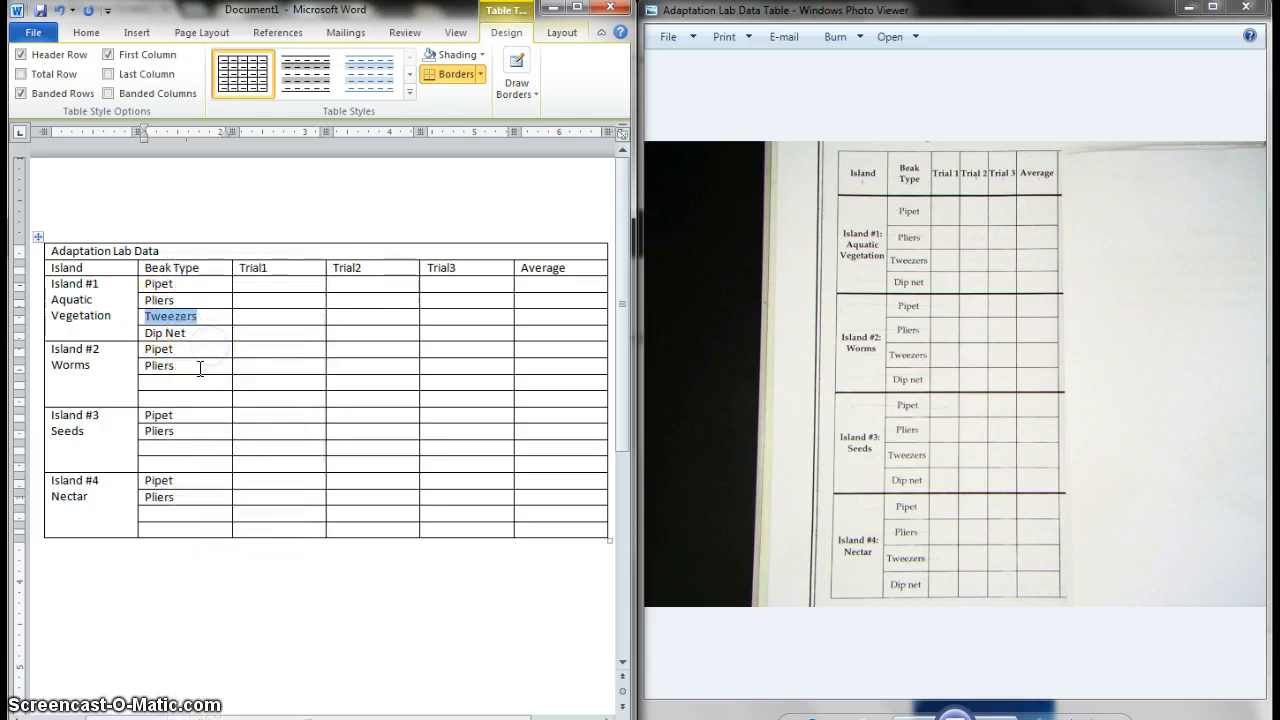
{"action": "right_click", "coordinate": [190, 378]}
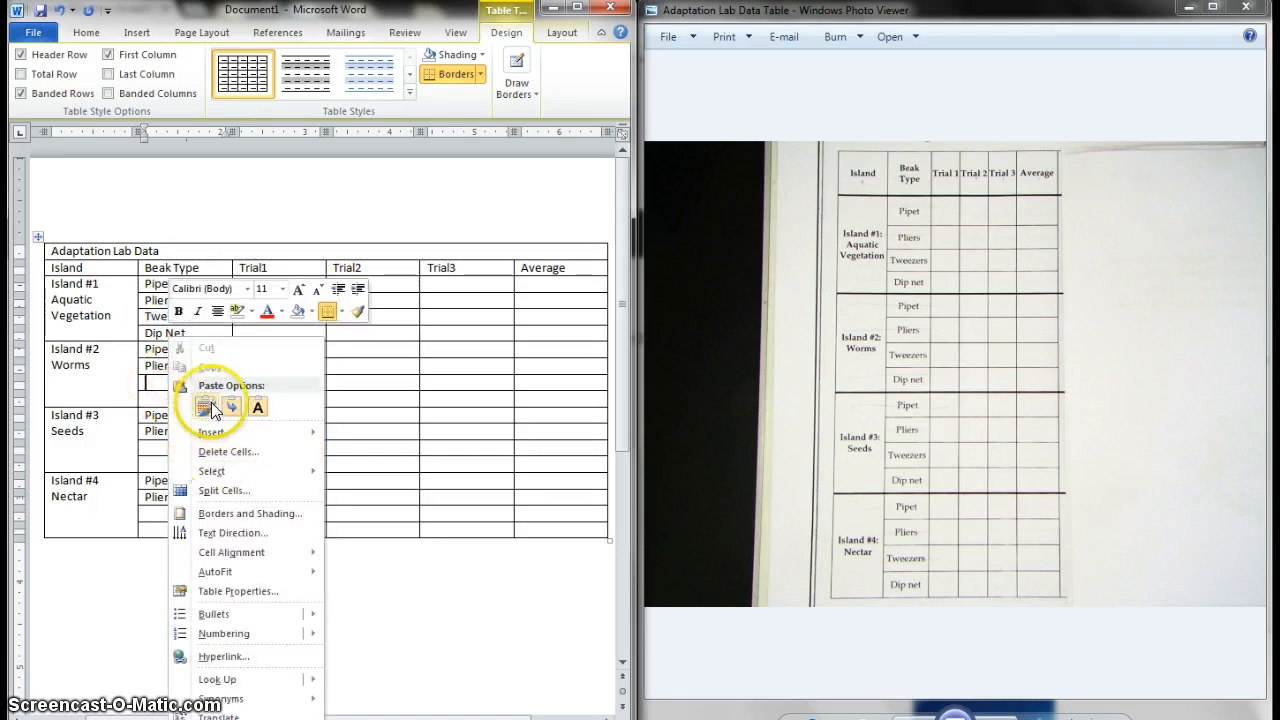
{"action": "left_click", "coordinate": [205, 405]}
{"action": "right_click", "coordinate": [150, 512]}
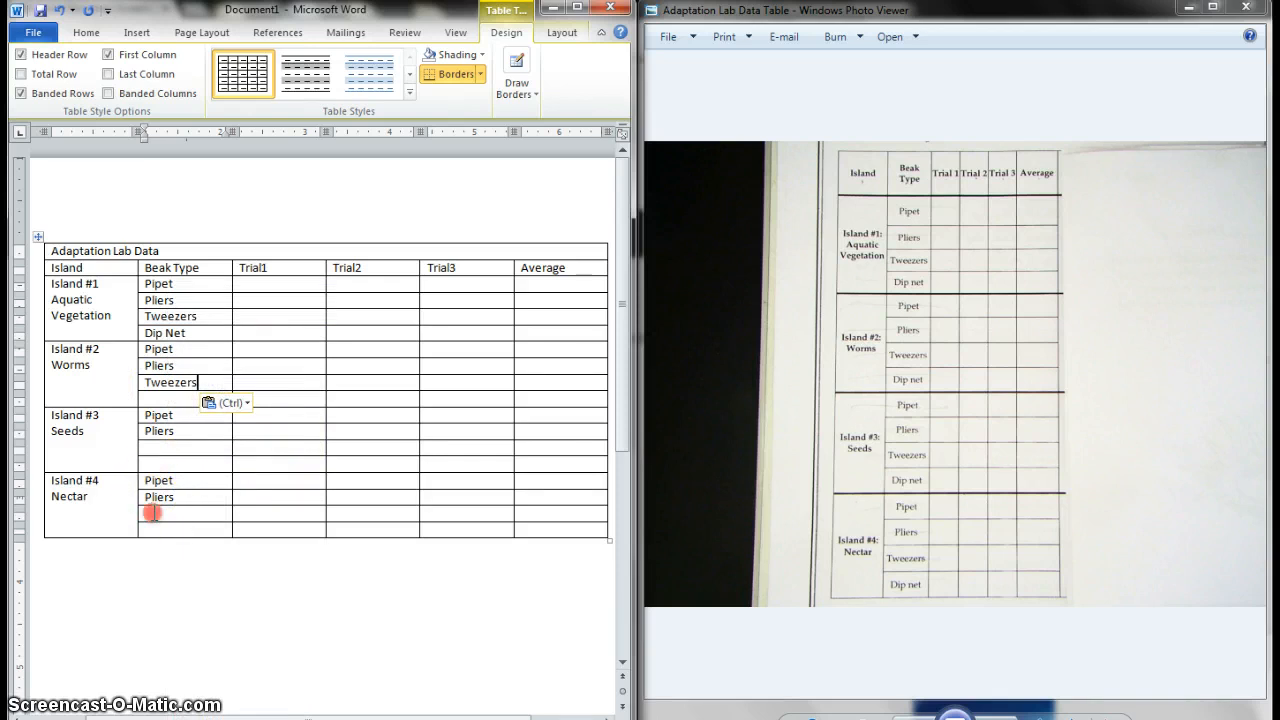
{"action": "left_click", "coordinate": [193, 170]}
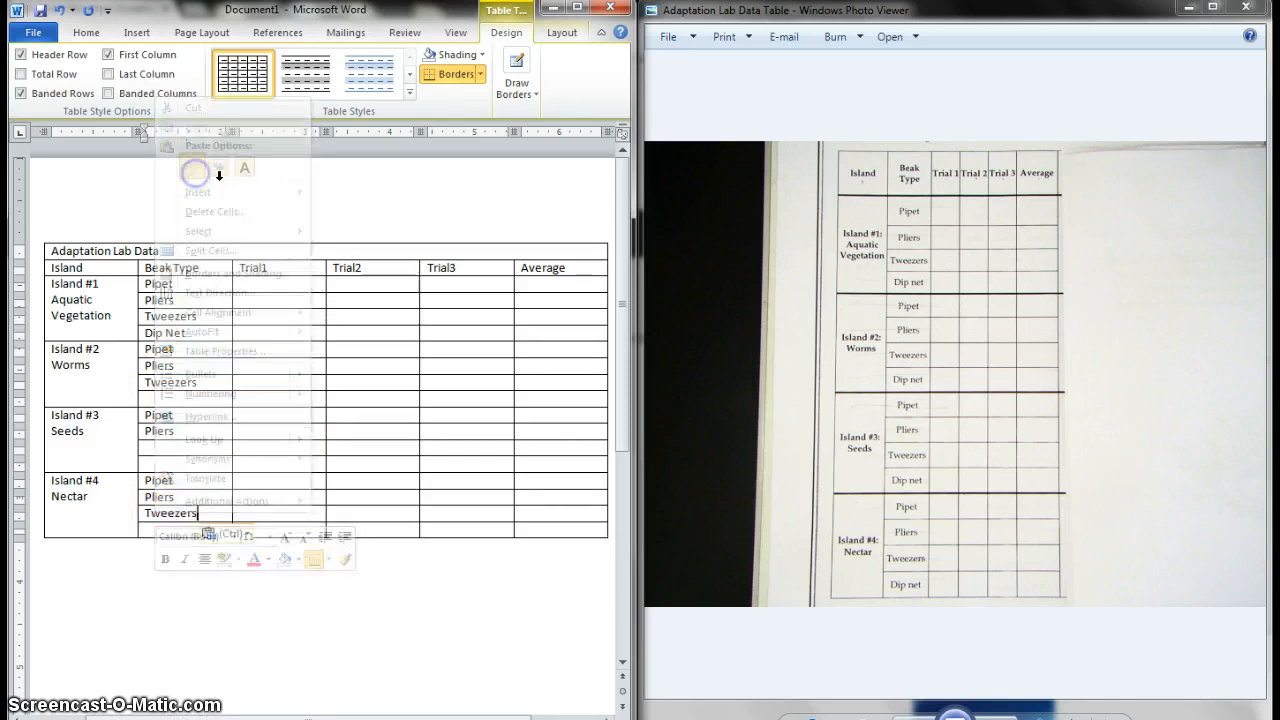
Copy "Dip Net" from the Island #1 rows into the fourth Beak Type cells of Island #2, Island #3 and Island #4
{"action": "left_click", "coordinate": [147, 333]}
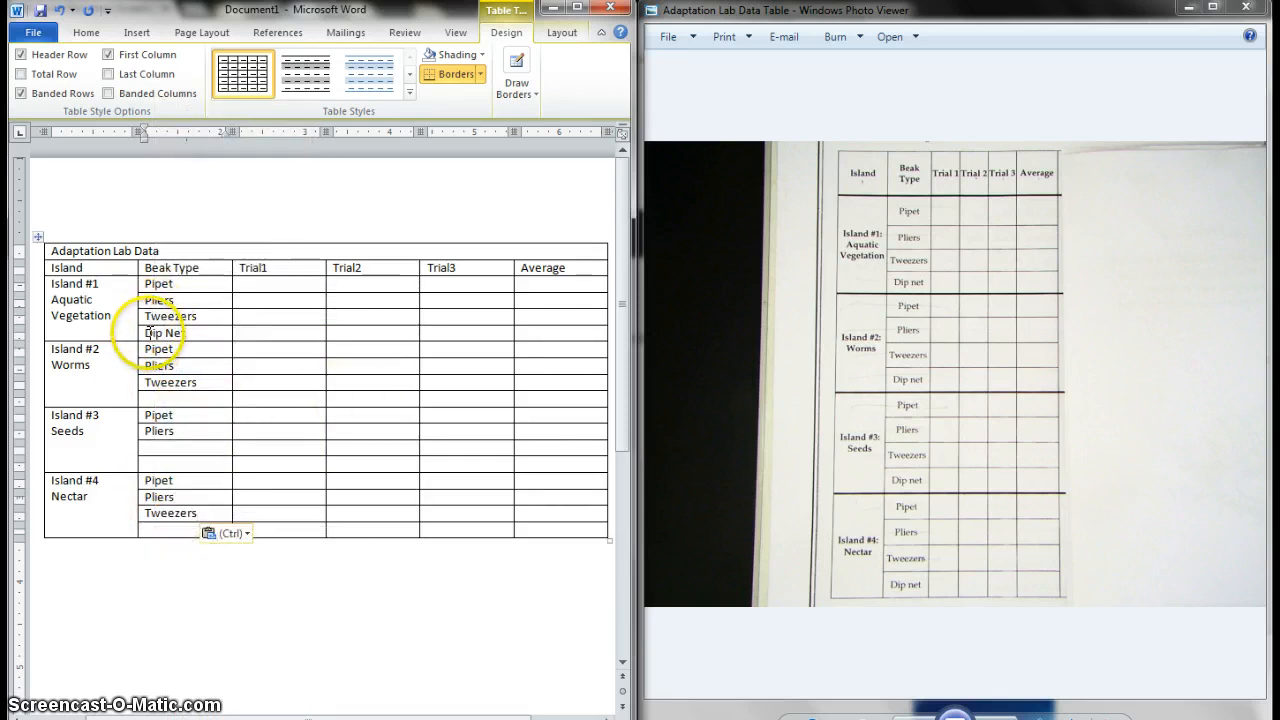
{"action": "left_click_drag", "start_coordinate": [147, 333], "coordinate": [188, 338]}
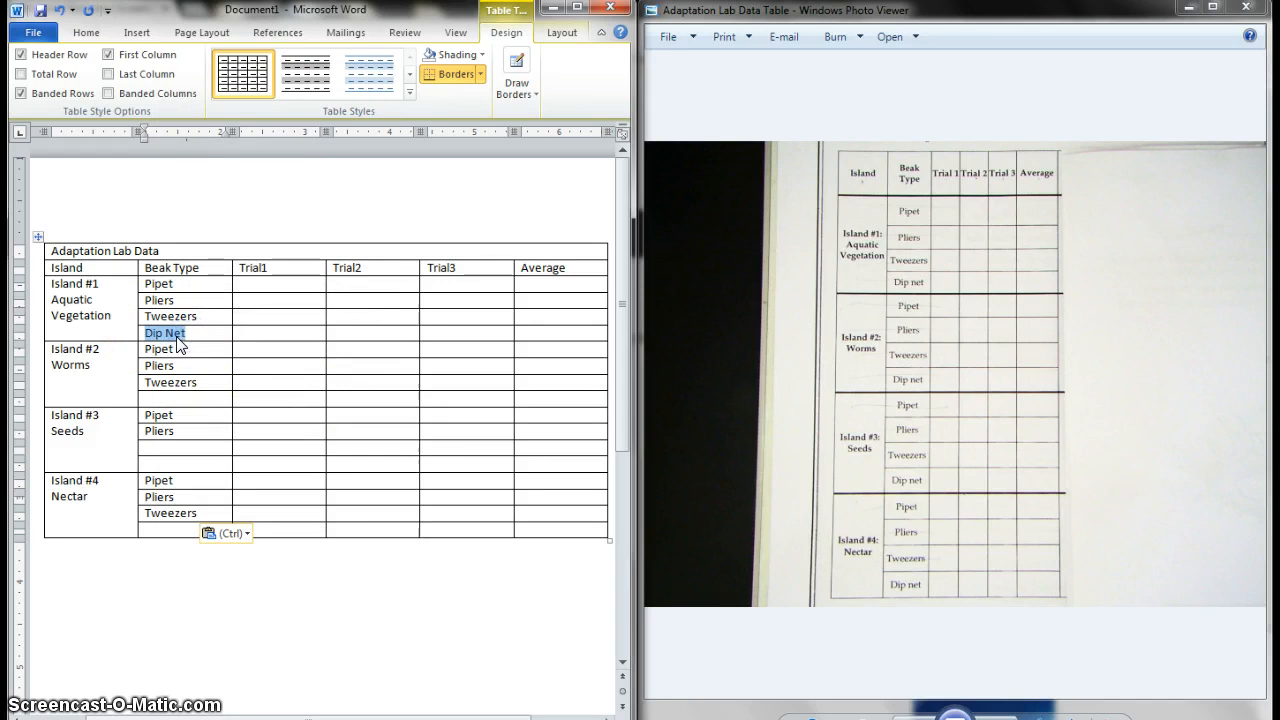
{"action": "right_click", "coordinate": [180, 345]}
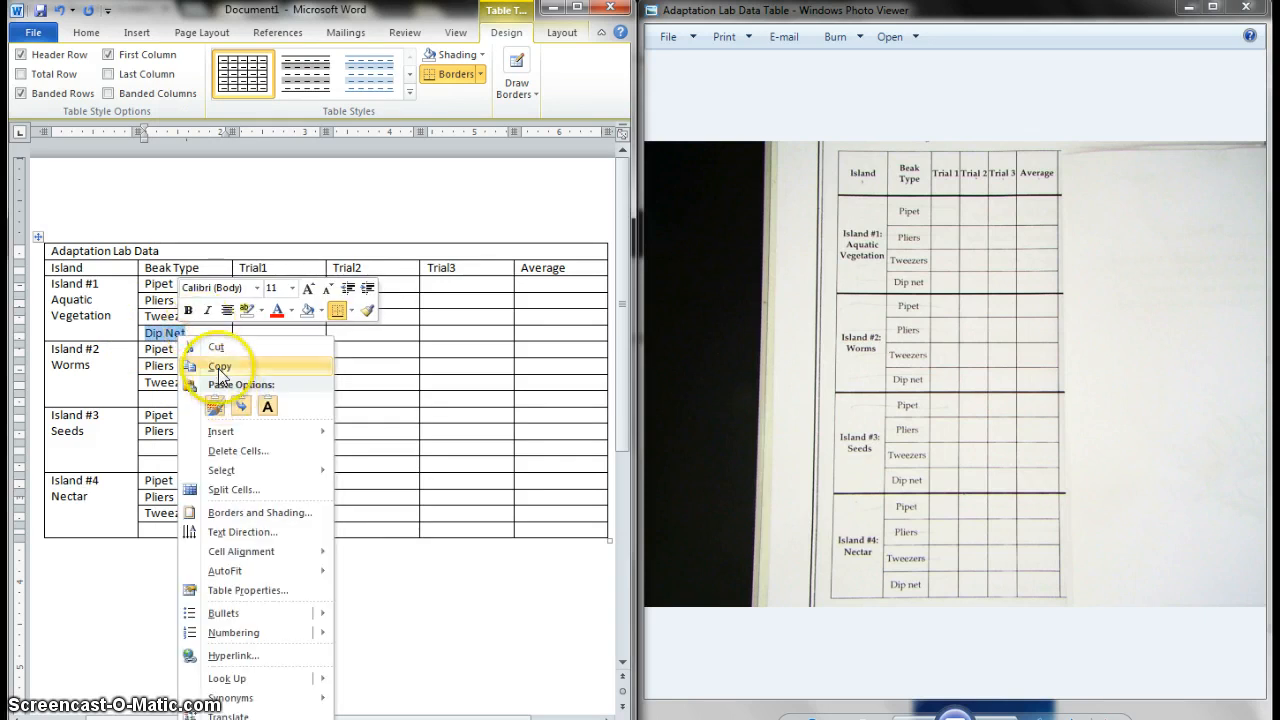
{"action": "left_click", "coordinate": [225, 376]}
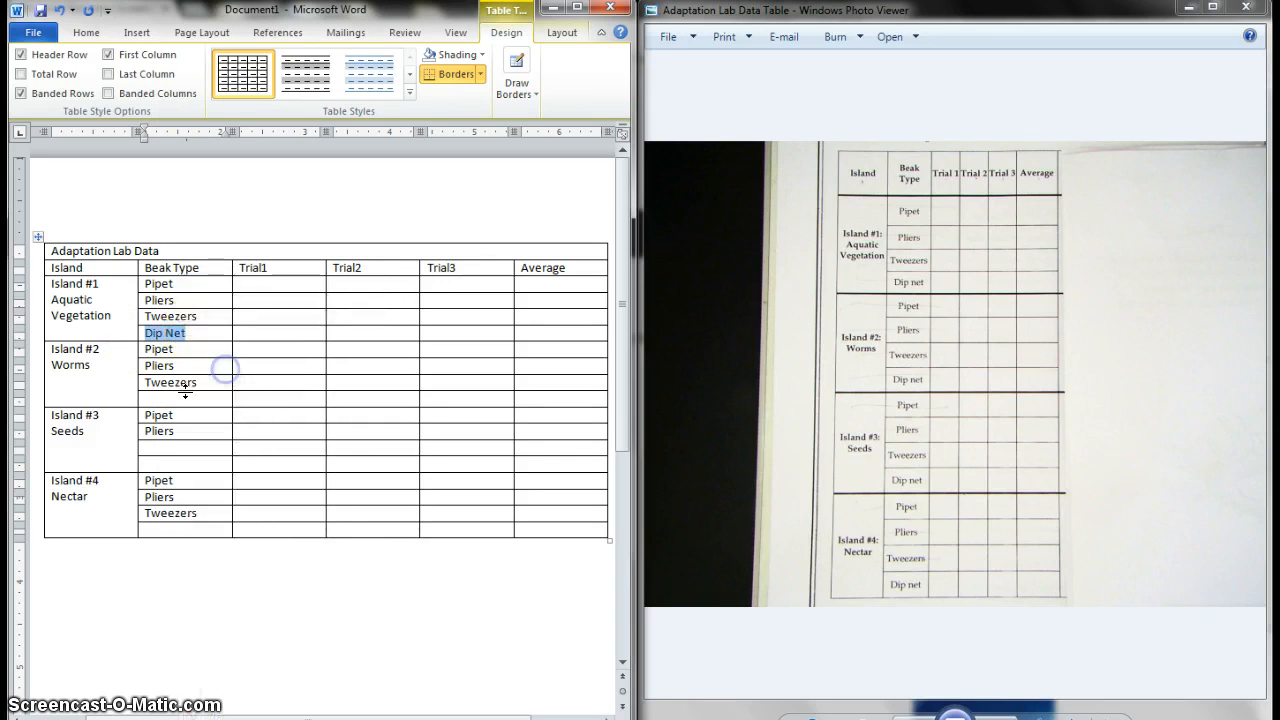
{"action": "left_click", "coordinate": [159, 396]}
{"action": "right_click", "coordinate": [158, 398]}
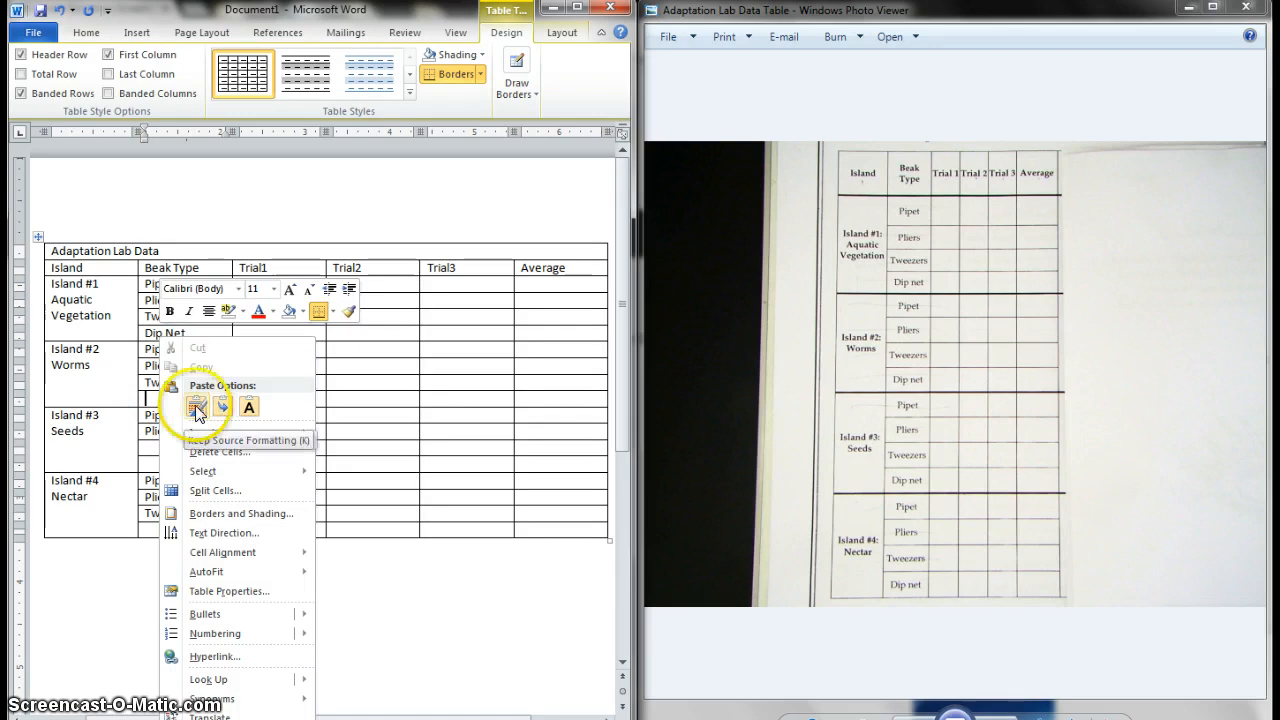
{"action": "left_click", "coordinate": [198, 406]}
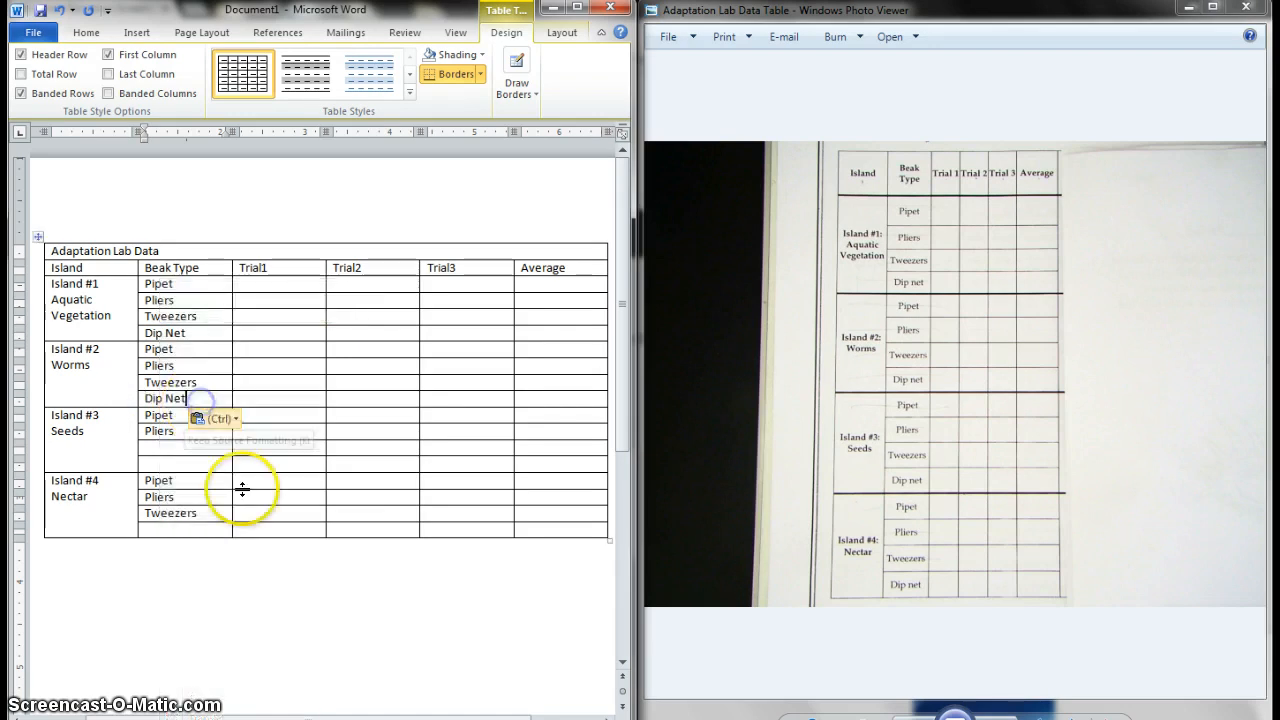
{"action": "right_click", "coordinate": [150, 463]}
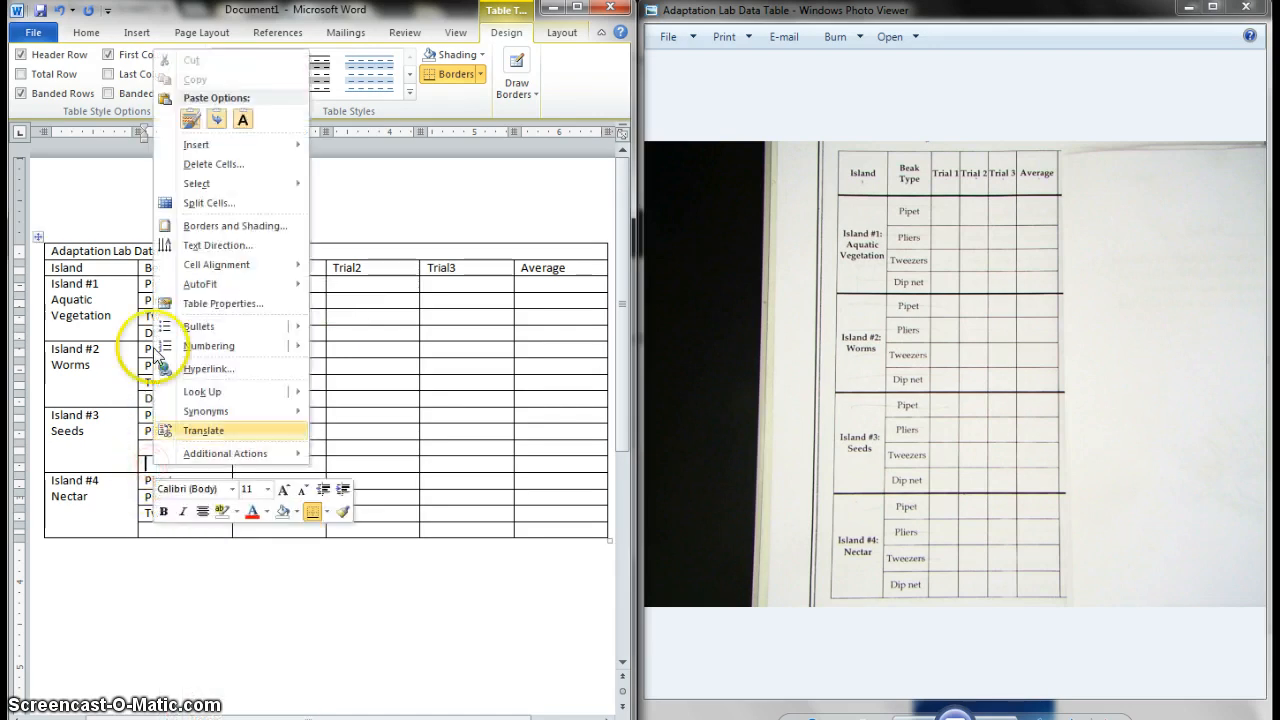
{"action": "left_click", "coordinate": [186, 113]}
{"action": "left_click", "coordinate": [160, 466]}
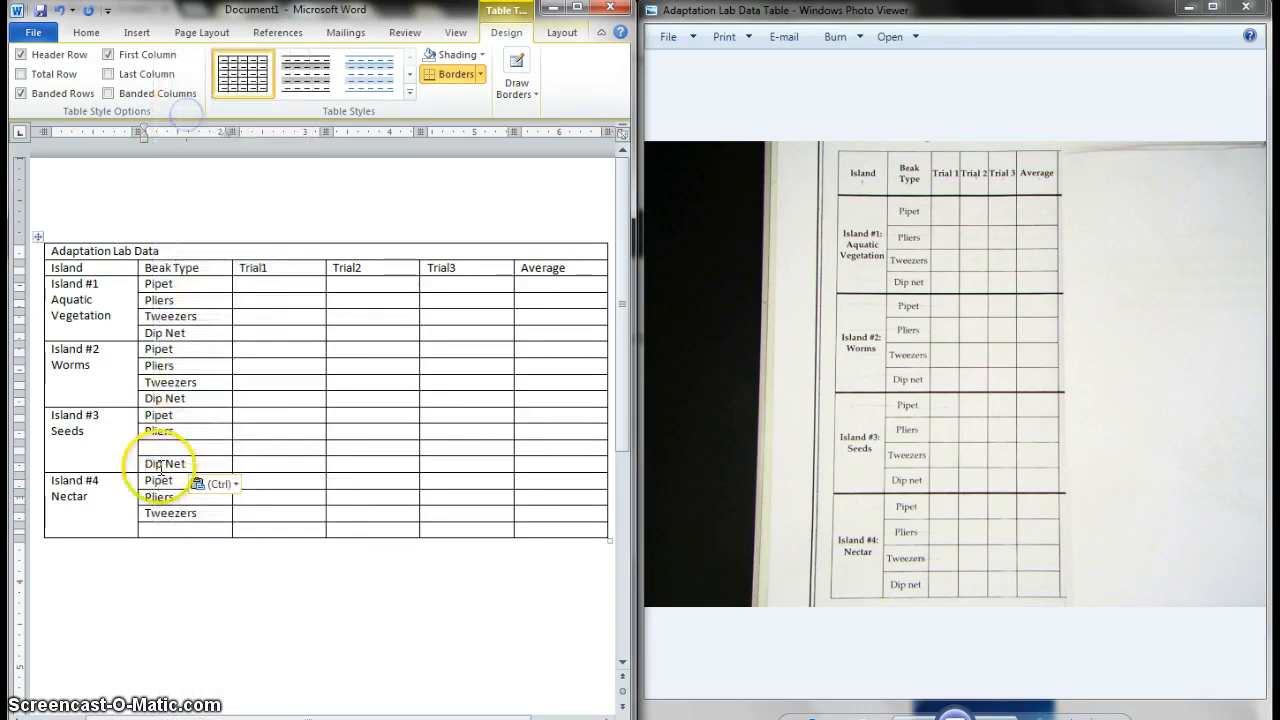
{"action": "right_click", "coordinate": [150, 529]}
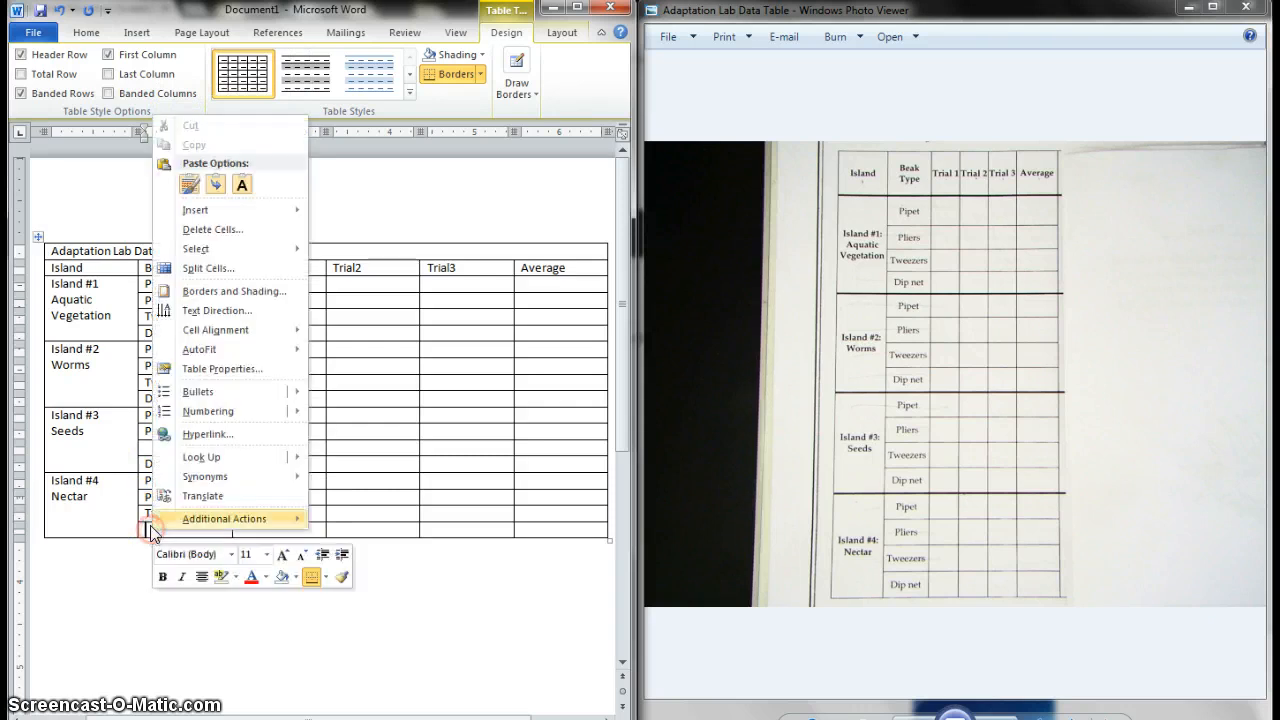
{"action": "left_click", "coordinate": [189, 184]}
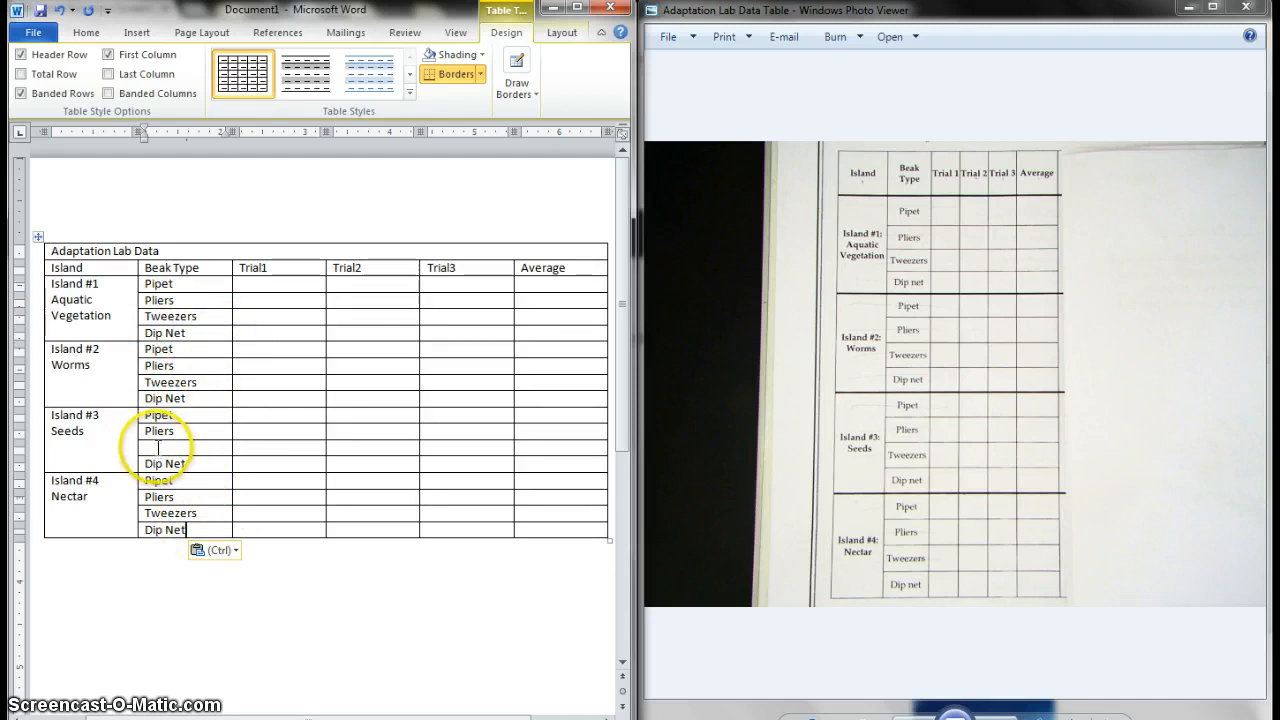
Copy "Tweezers" from the Island #1 rows into the empty third Beak Type cell of Island #3
{"action": "double_click", "coordinate": [187, 316]}
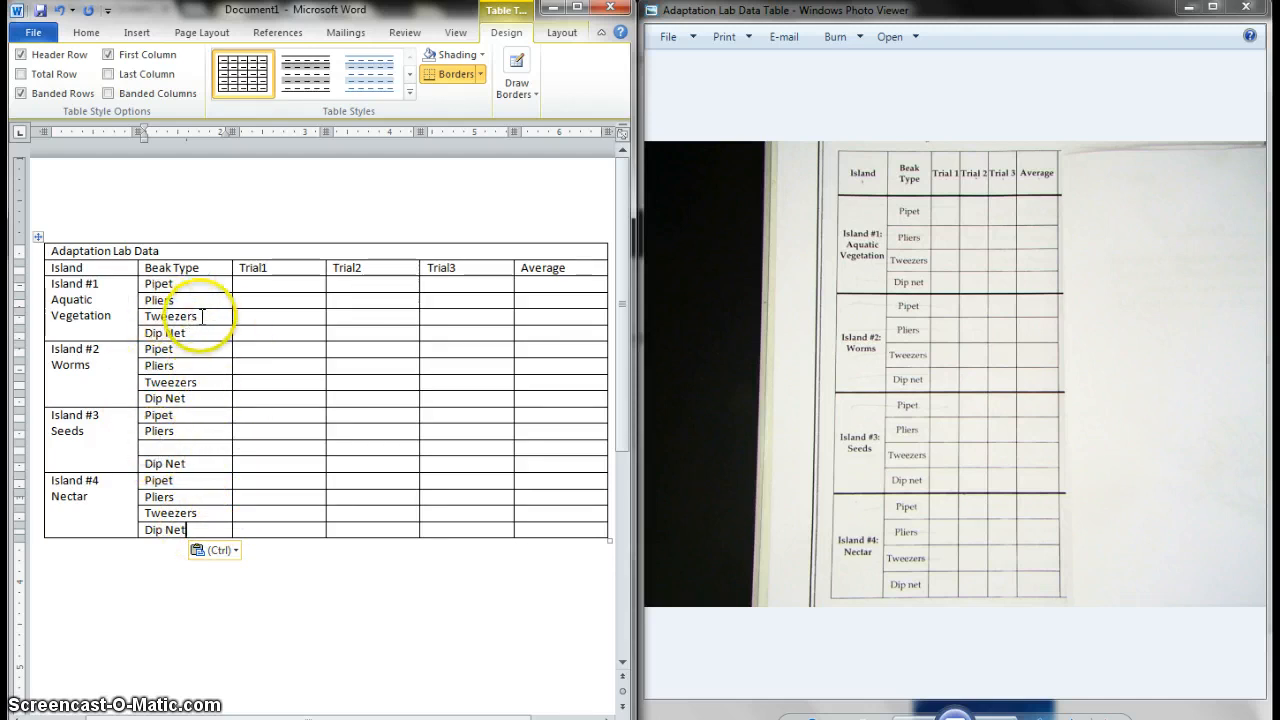
{"action": "right_click", "coordinate": [150, 318]}
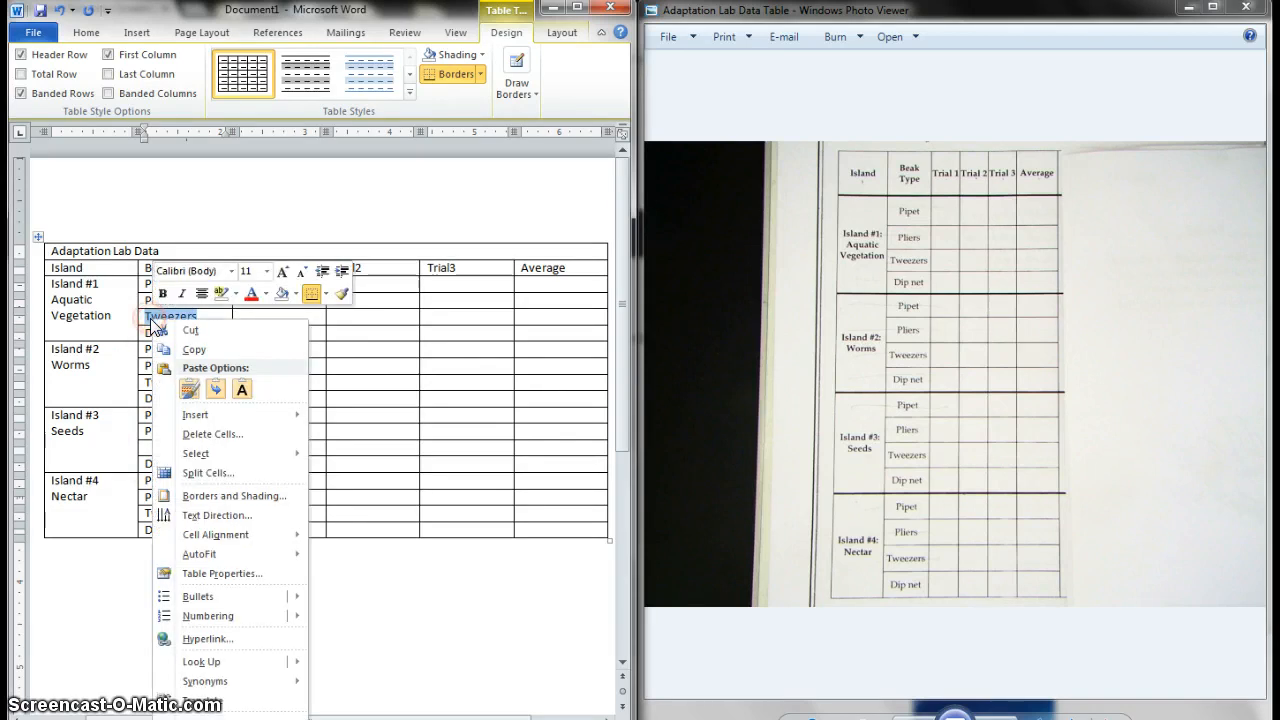
{"action": "left_click", "coordinate": [190, 354]}
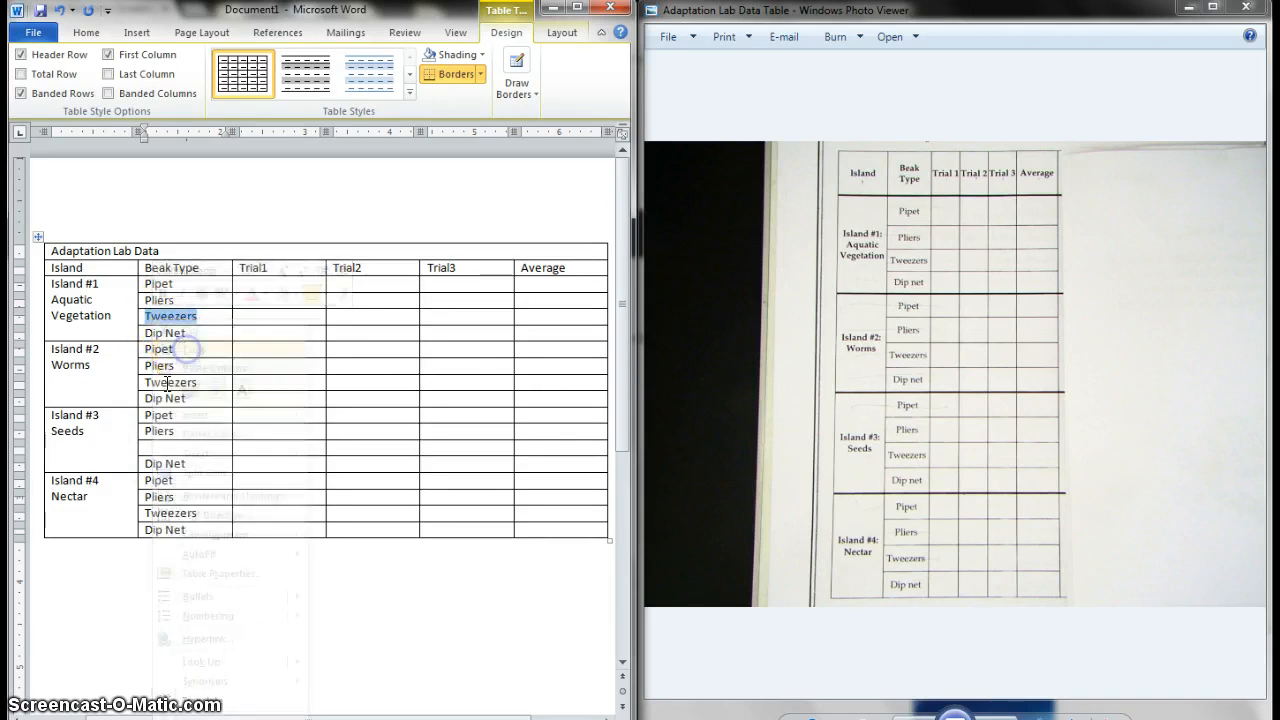
{"action": "right_click", "coordinate": [150, 446]}
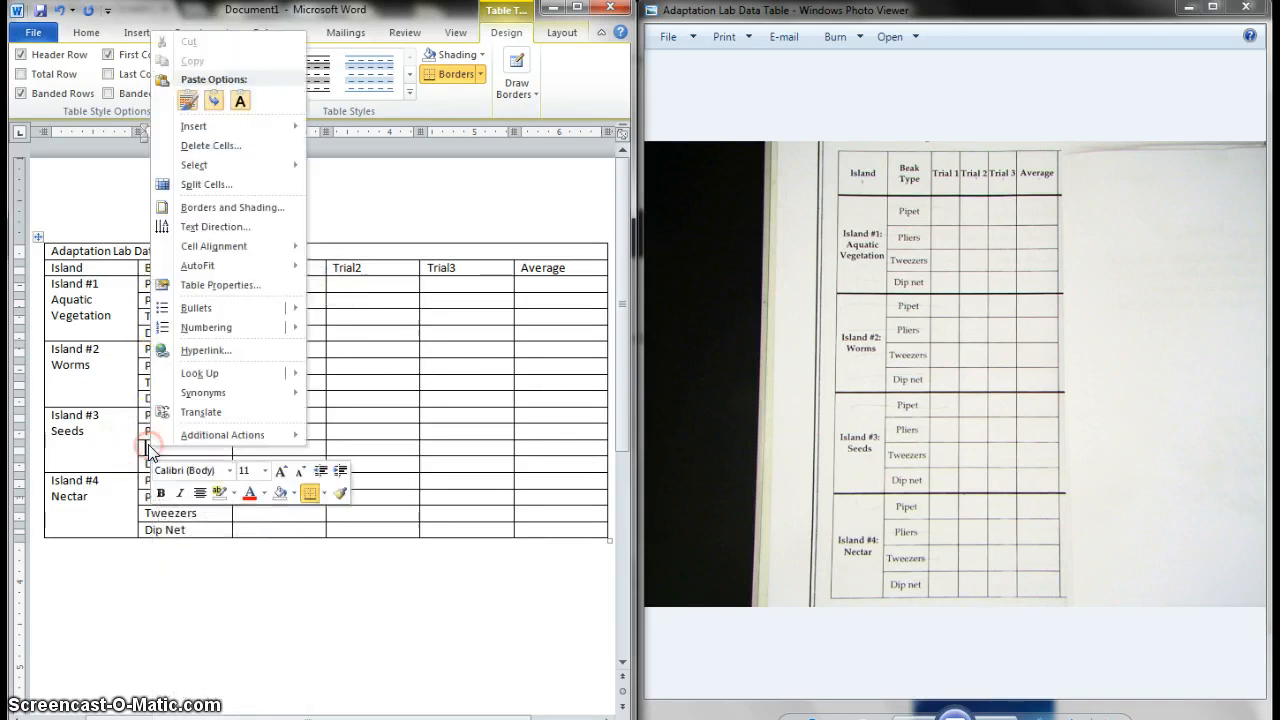
{"action": "left_click", "coordinate": [189, 101]}
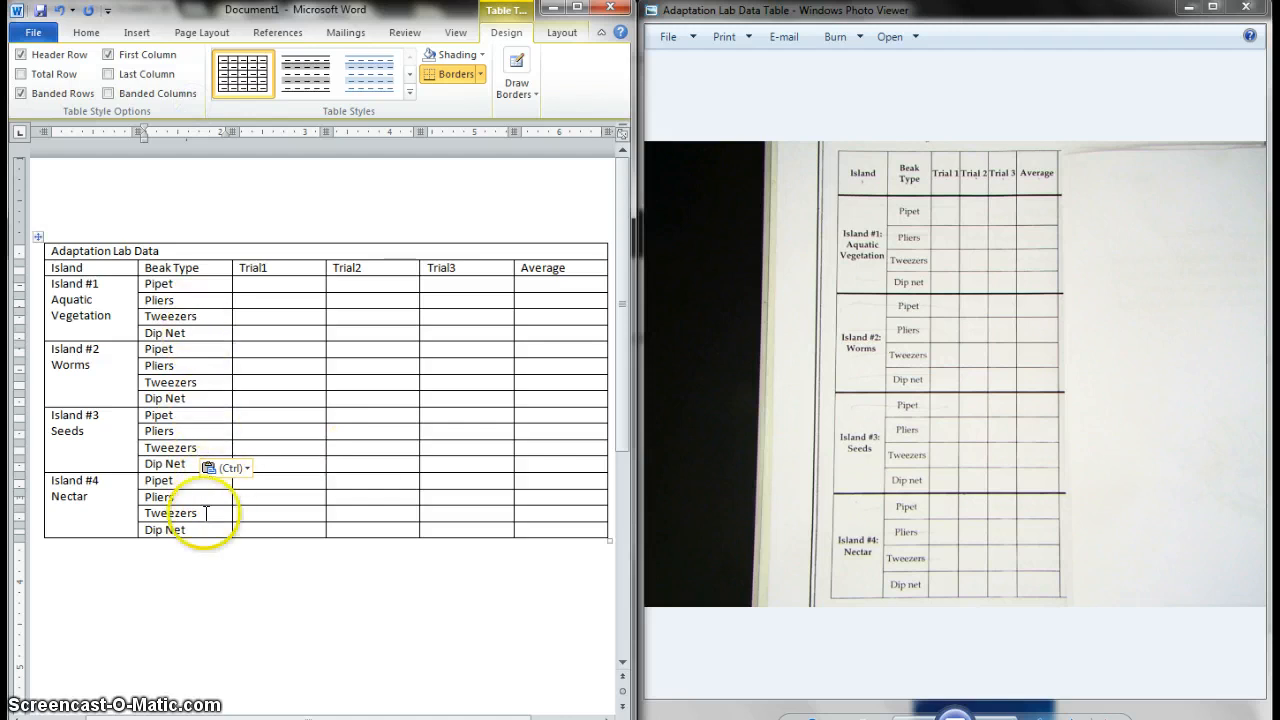
Center the "Adaptation Lab Data" title in the table's merged first row
{"action": "left_click", "coordinate": [36, 256]}
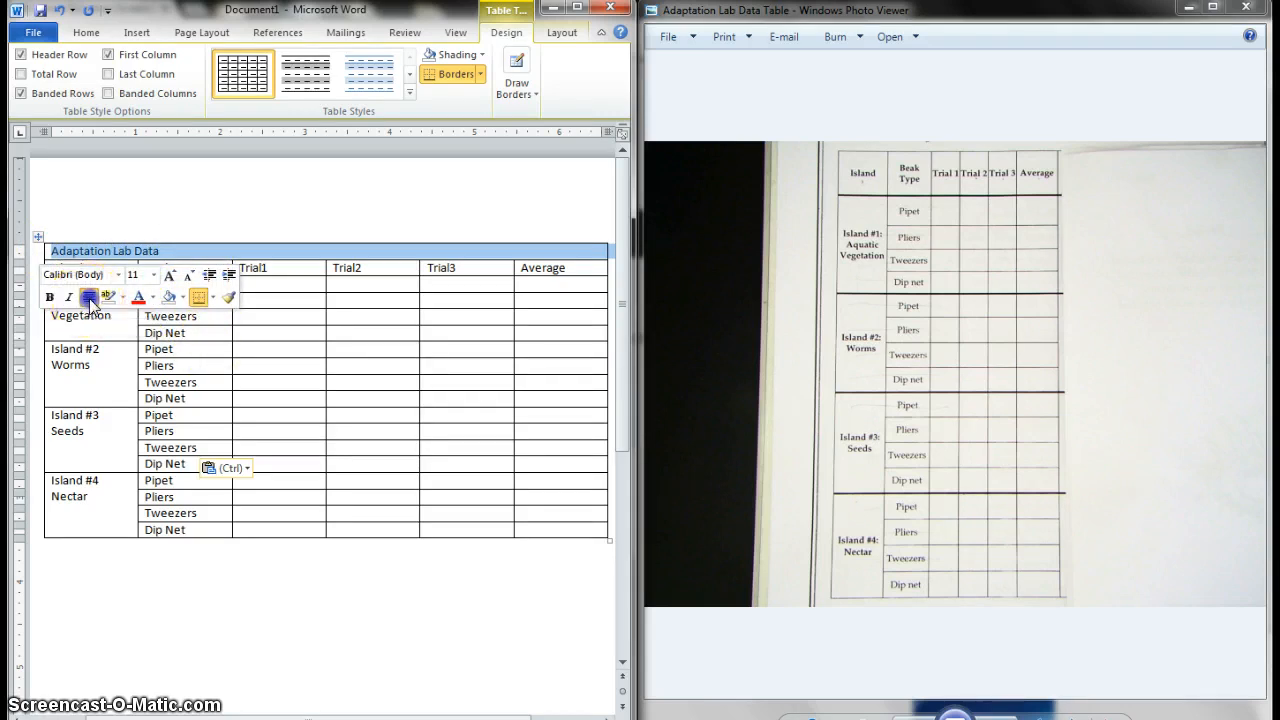
{"action": "left_click", "coordinate": [89, 298]}
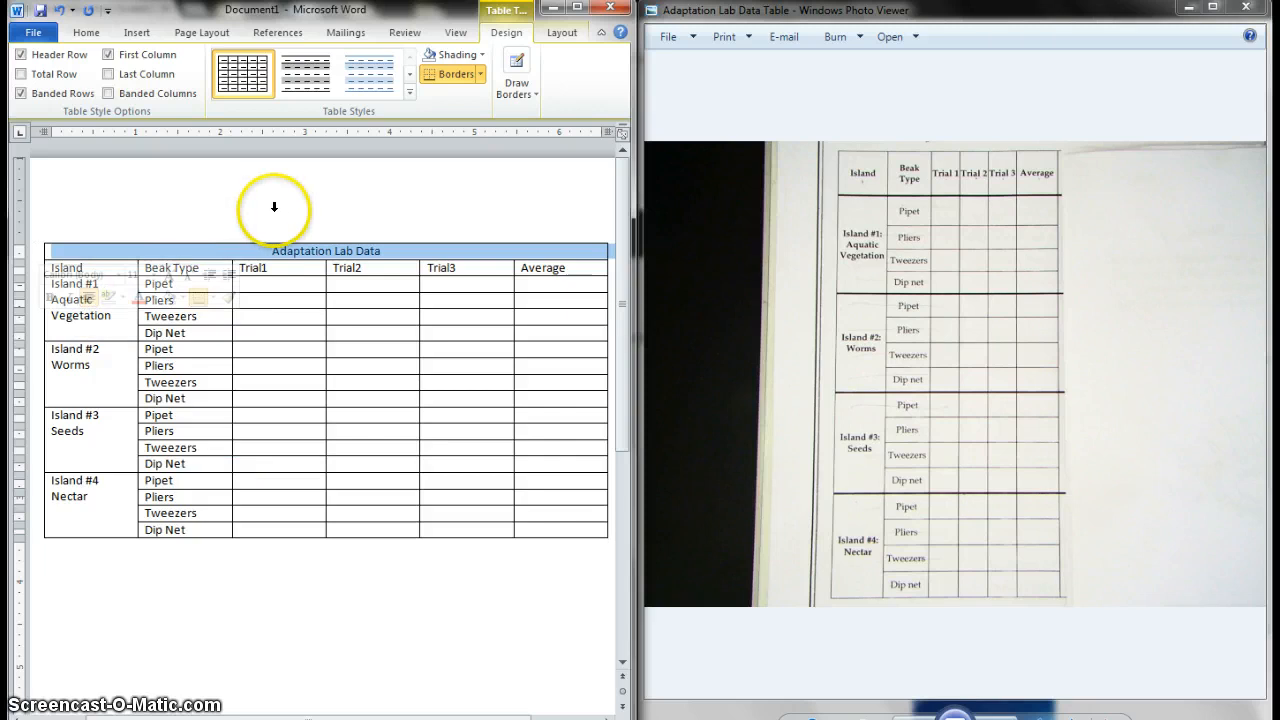
{"action": "key", "text": "ctrl+a"}
{"action": "left_click", "coordinate": [75, 266]}
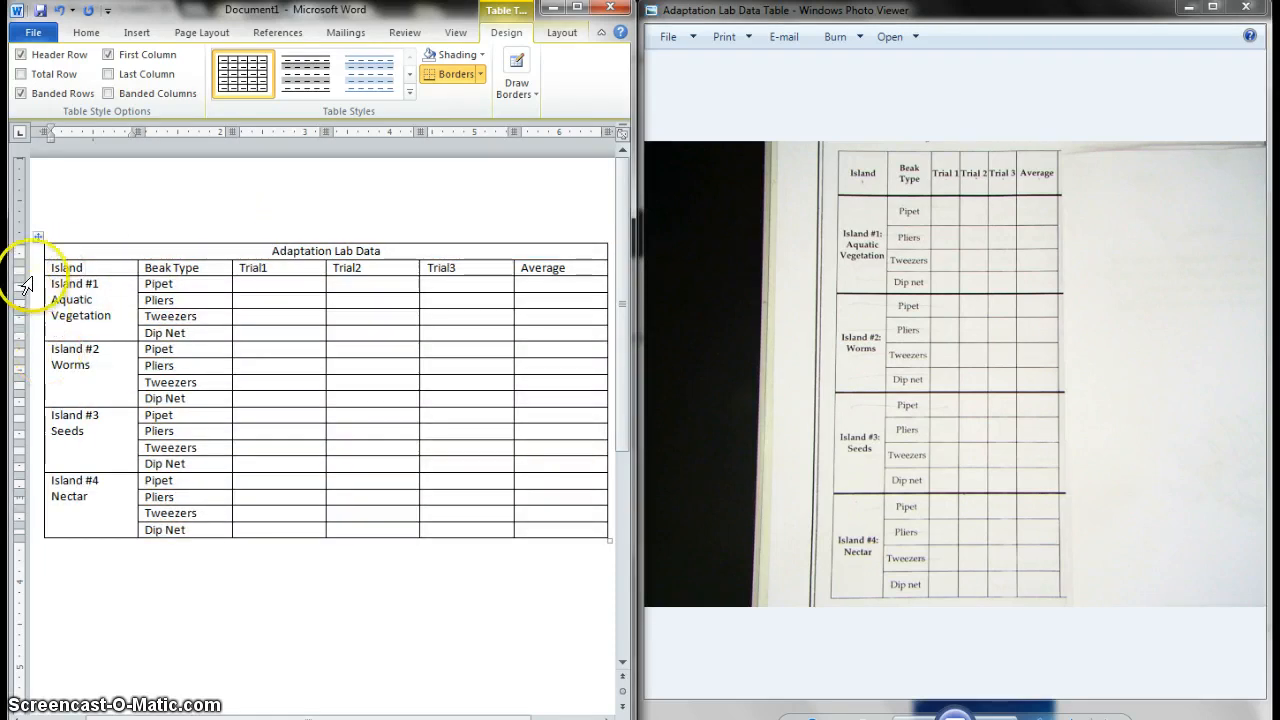
Make the column heading row and the "Adaptation Lab Data" title row bold
{"action": "left_click", "coordinate": [23, 266]}
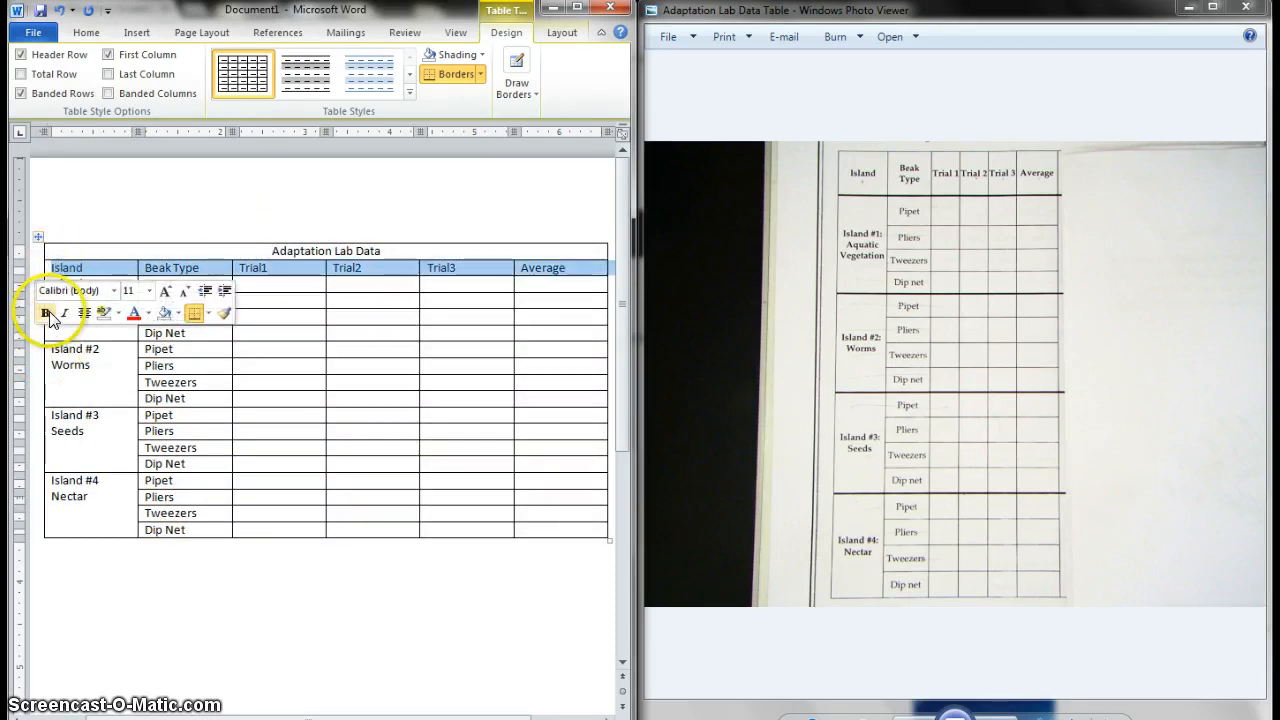
{"action": "left_click", "coordinate": [46, 313]}
{"action": "left_click", "coordinate": [43, 252]}
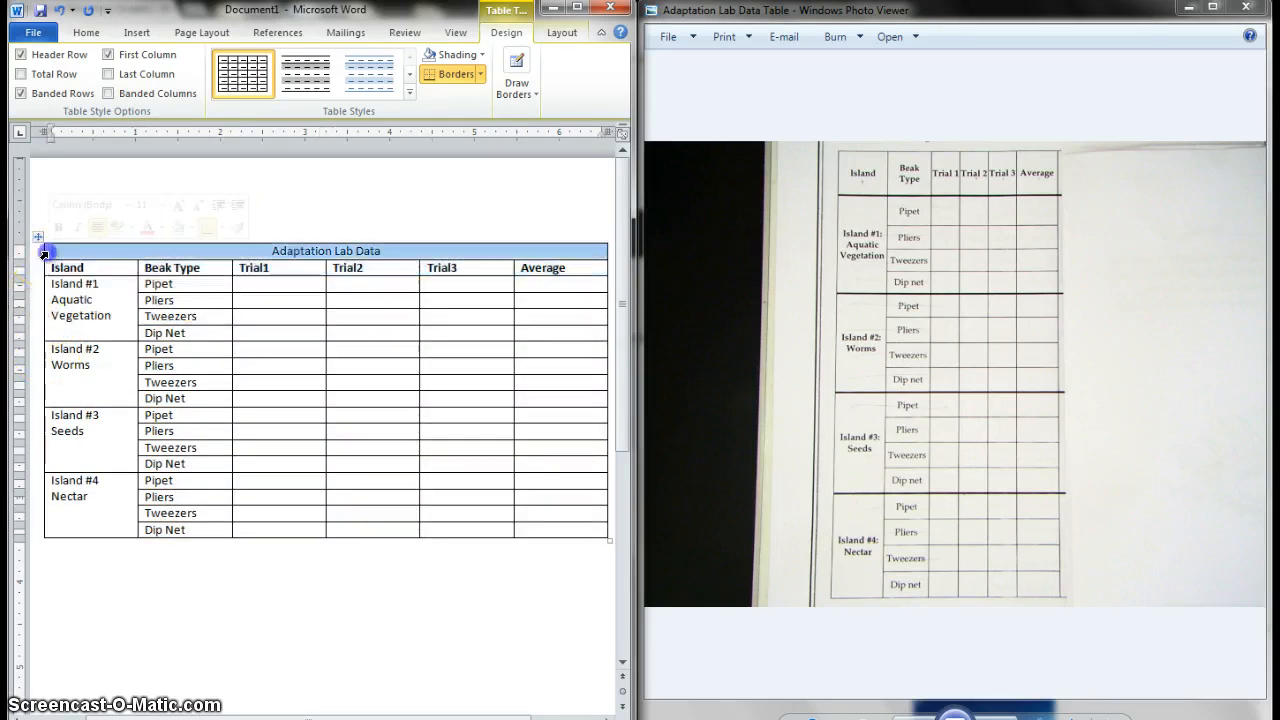
{"action": "left_click", "coordinate": [58, 227]}
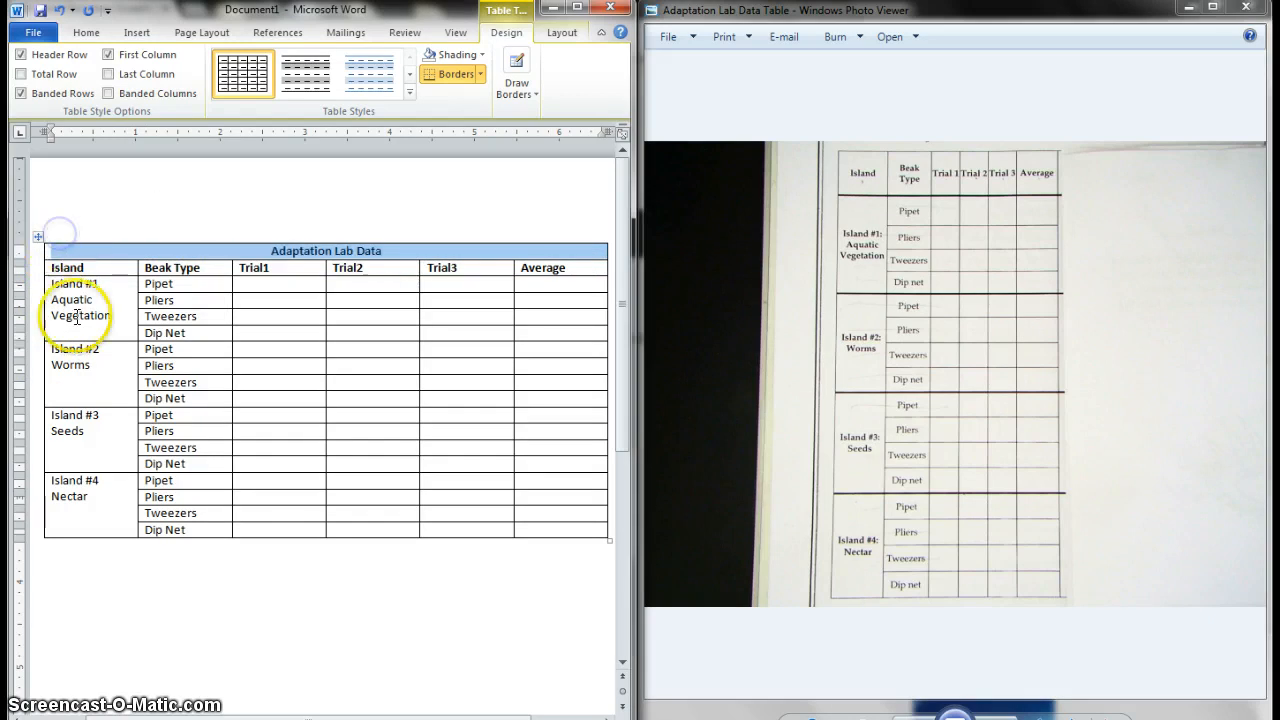
Make all the island names and beak types in the table's first two columns bold
{"action": "left_click_drag", "start_coordinate": [112, 288], "coordinate": [163, 530]}
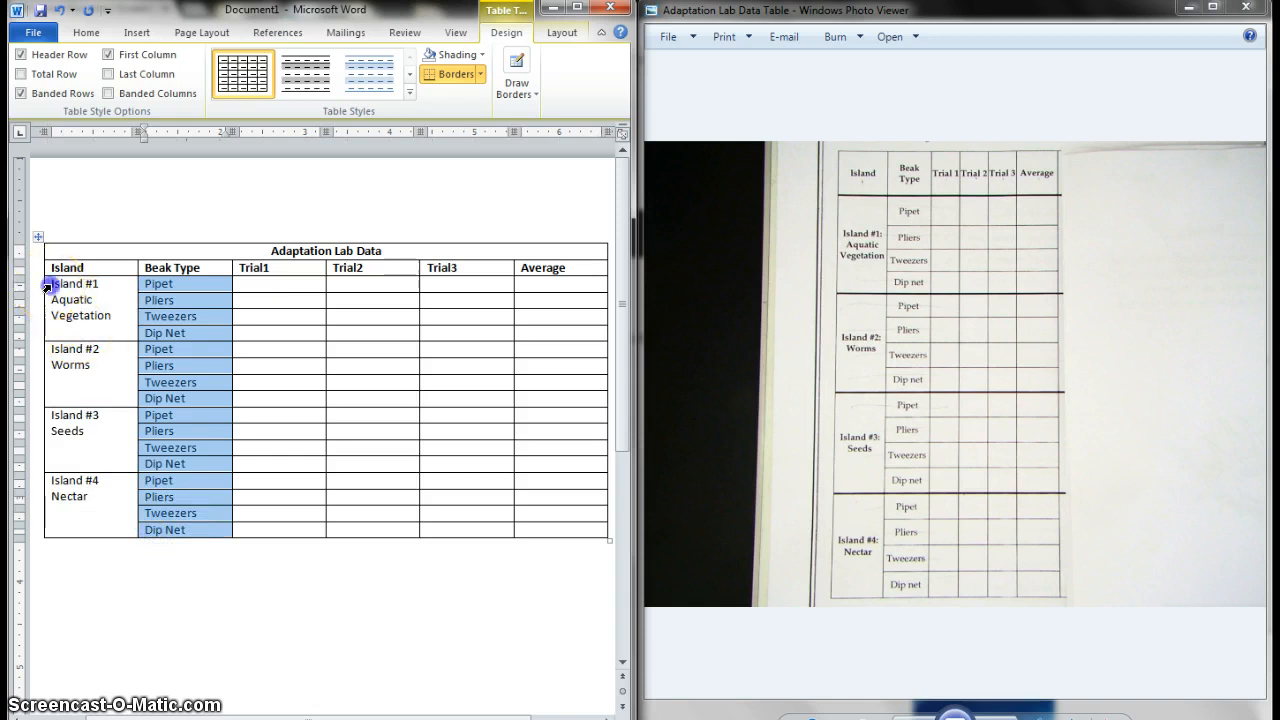
{"action": "left_click_drag", "start_coordinate": [51, 285], "coordinate": [168, 532]}
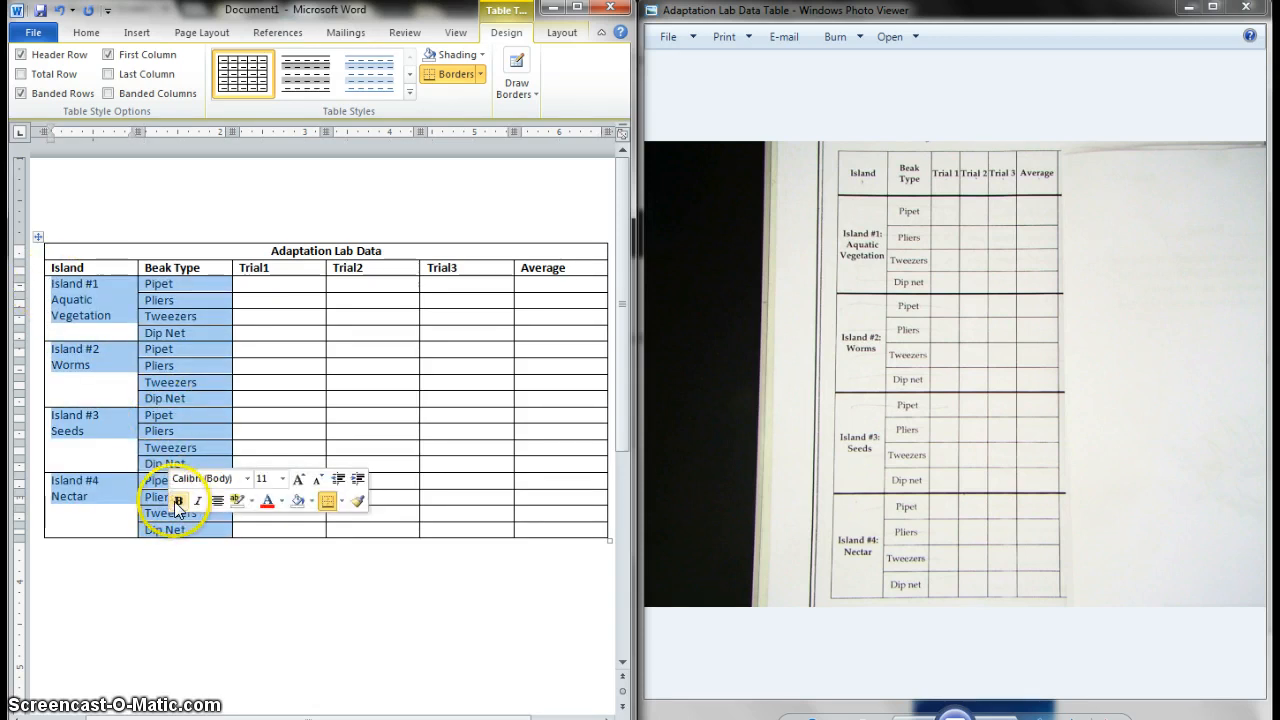
{"action": "left_click", "coordinate": [176, 501]}
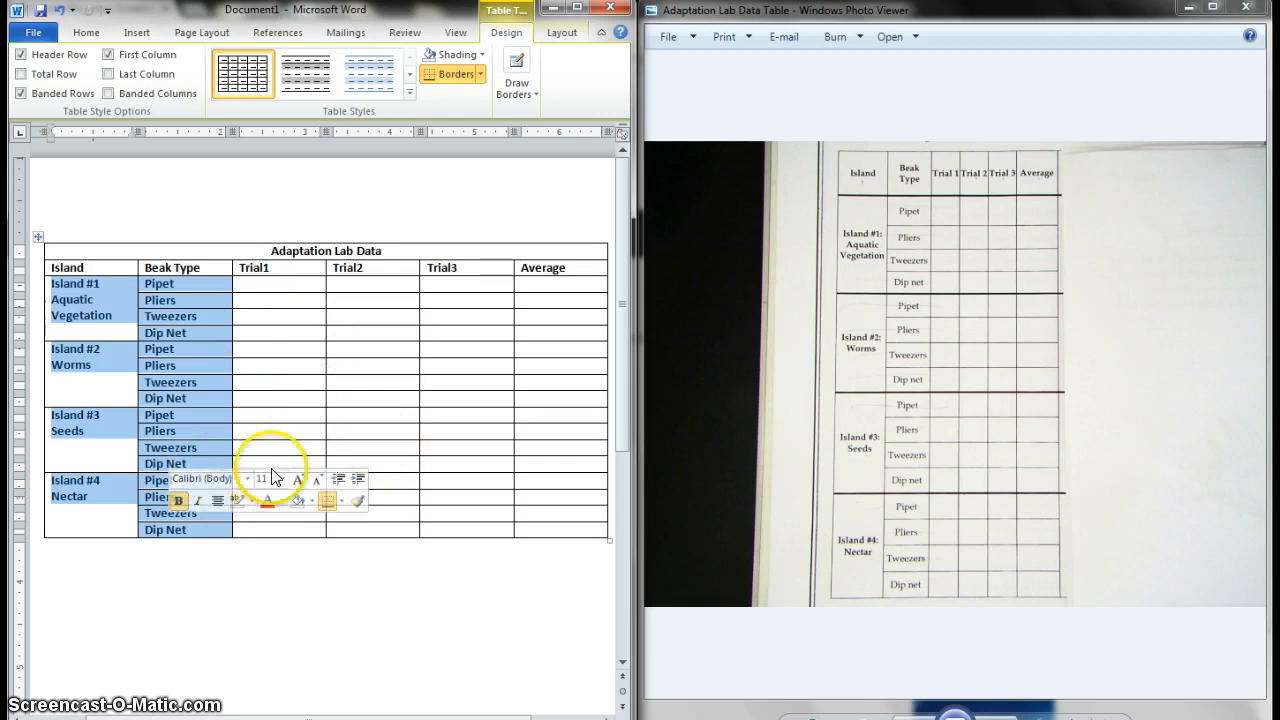
{"action": "left_click", "coordinate": [250, 614]}
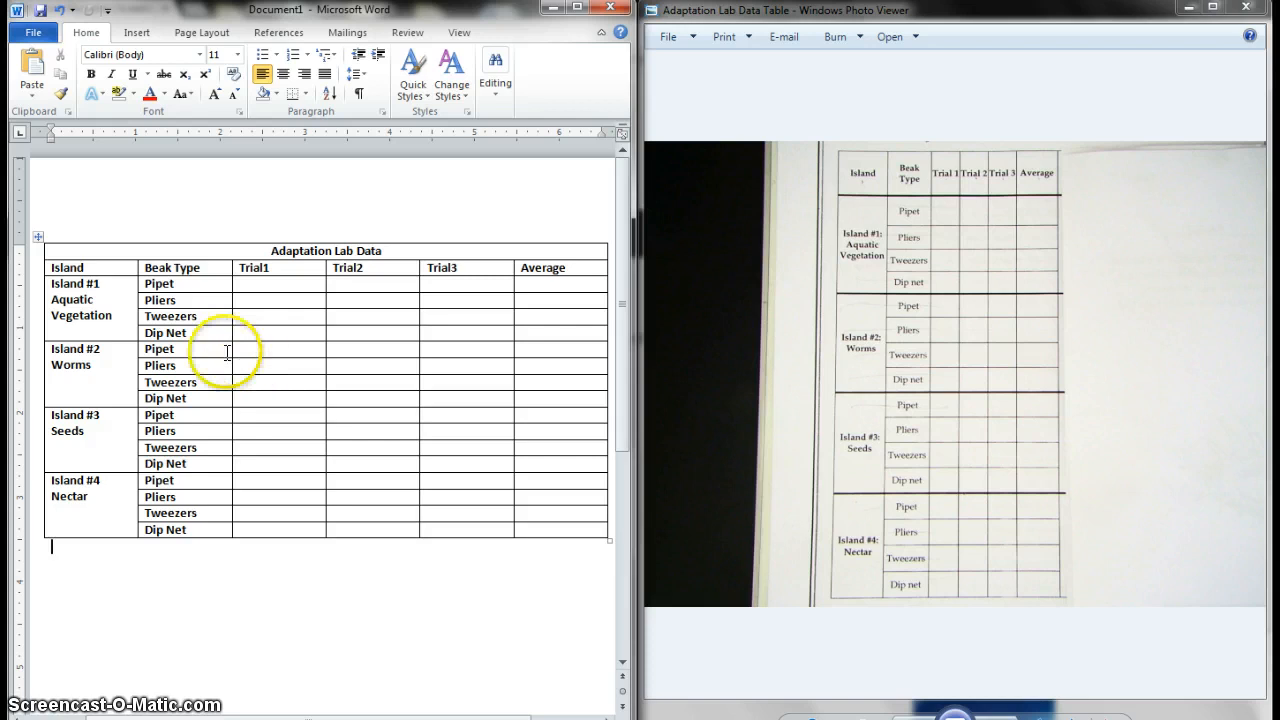
{"action": "left_click", "coordinate": [137, 33]}
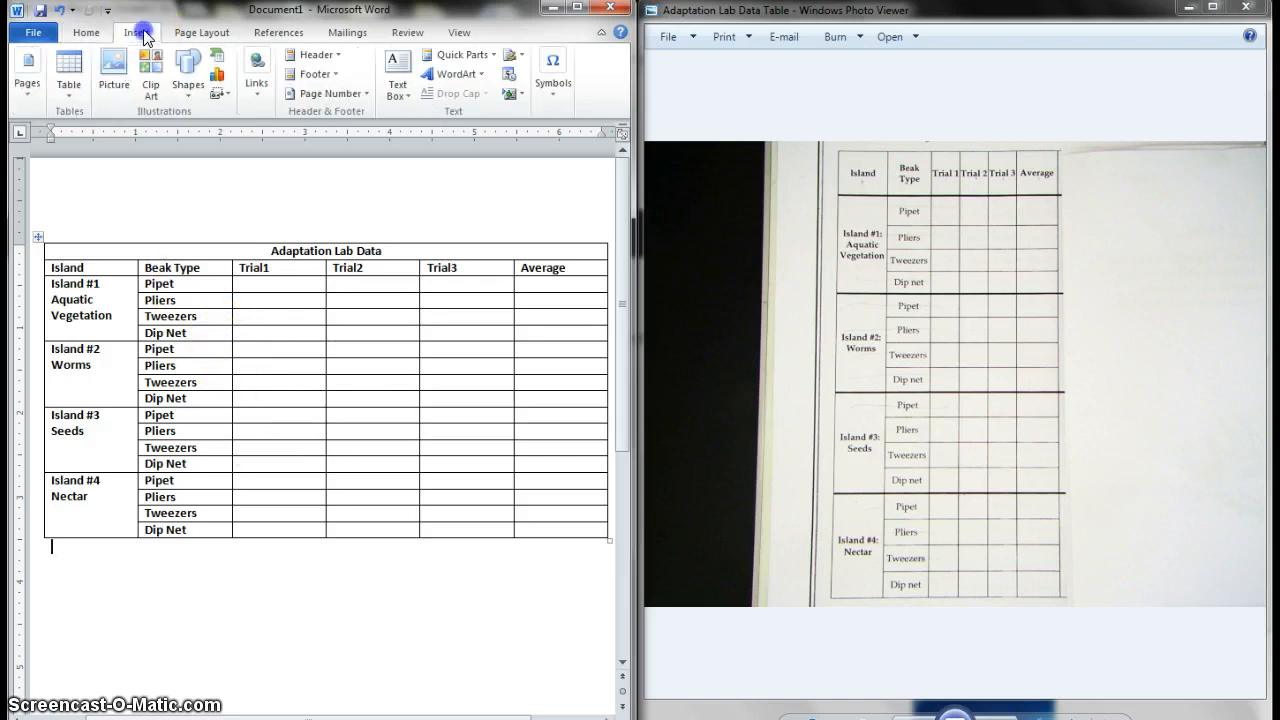
{"action": "left_click", "coordinate": [68, 88]}
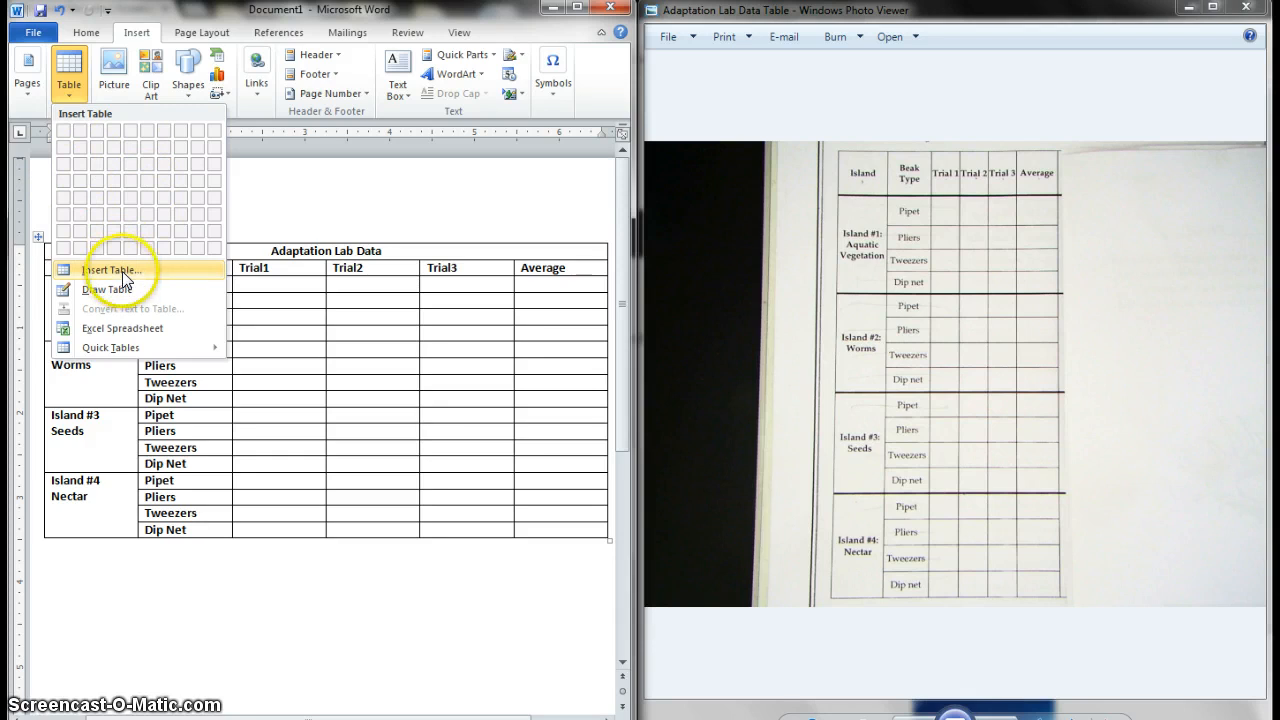
{"action": "left_click", "coordinate": [221, 598]}
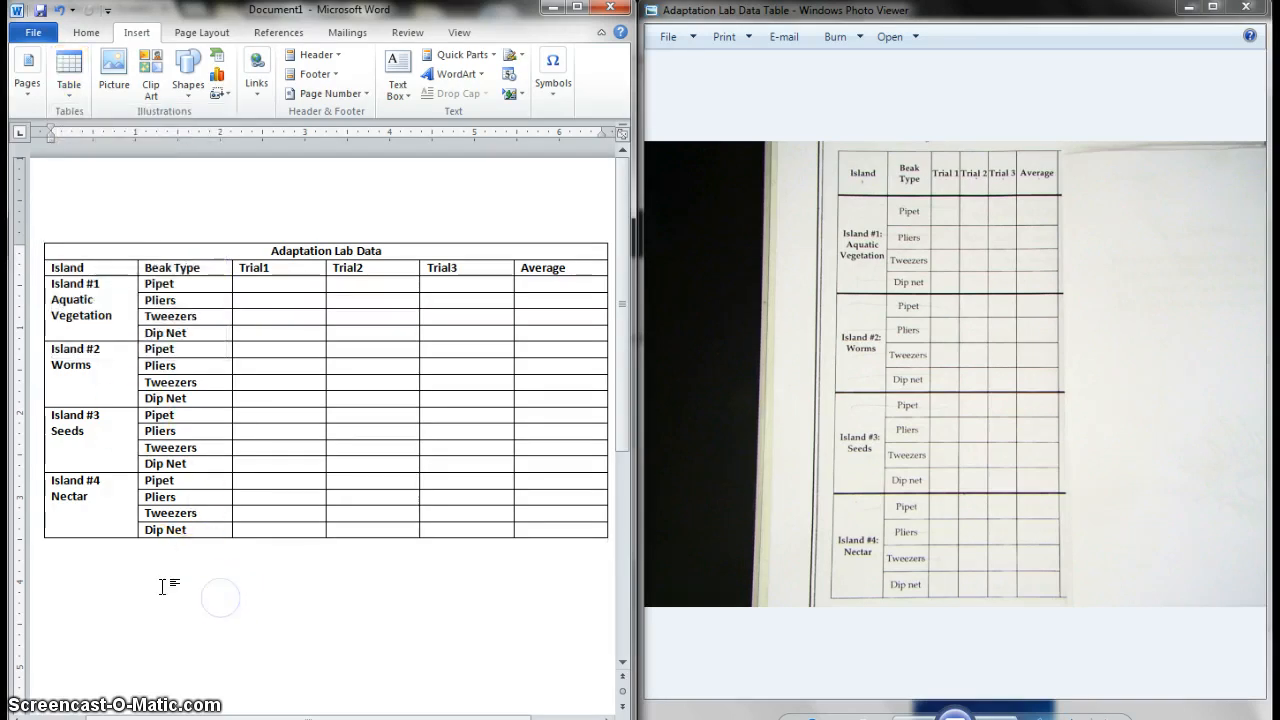